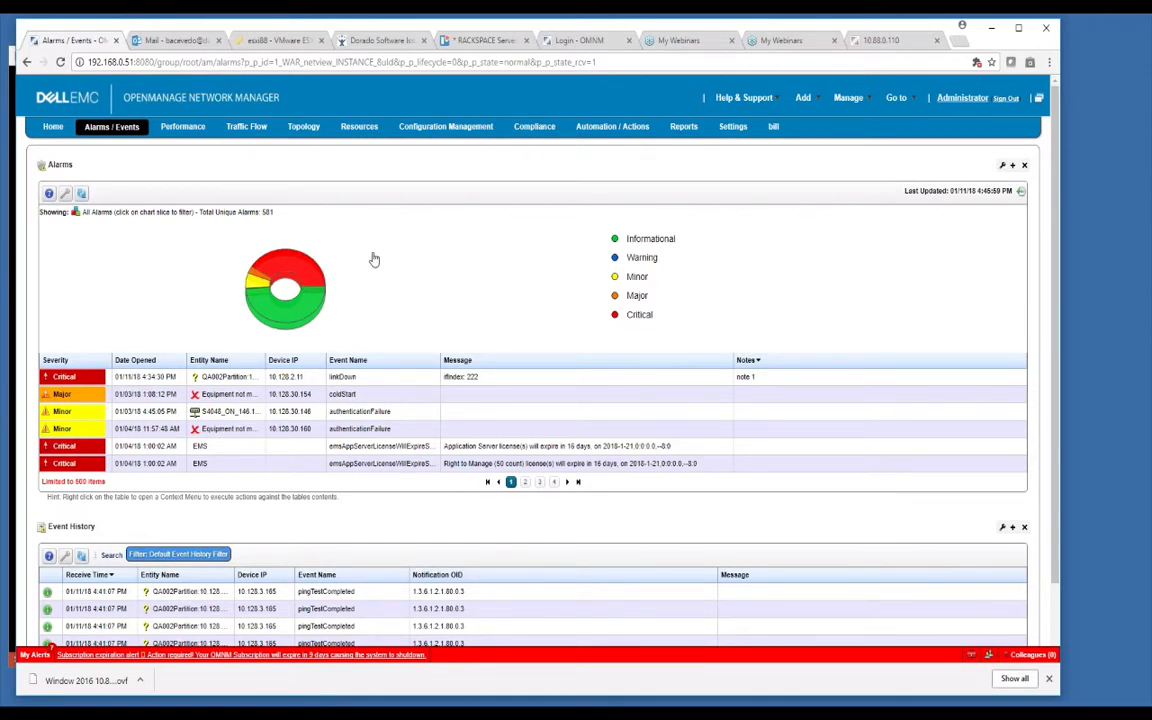
Filter the alarm list to Critical alarms from the severity chart, and switch the filter to Informational alarms
mouse_move(292, 253)
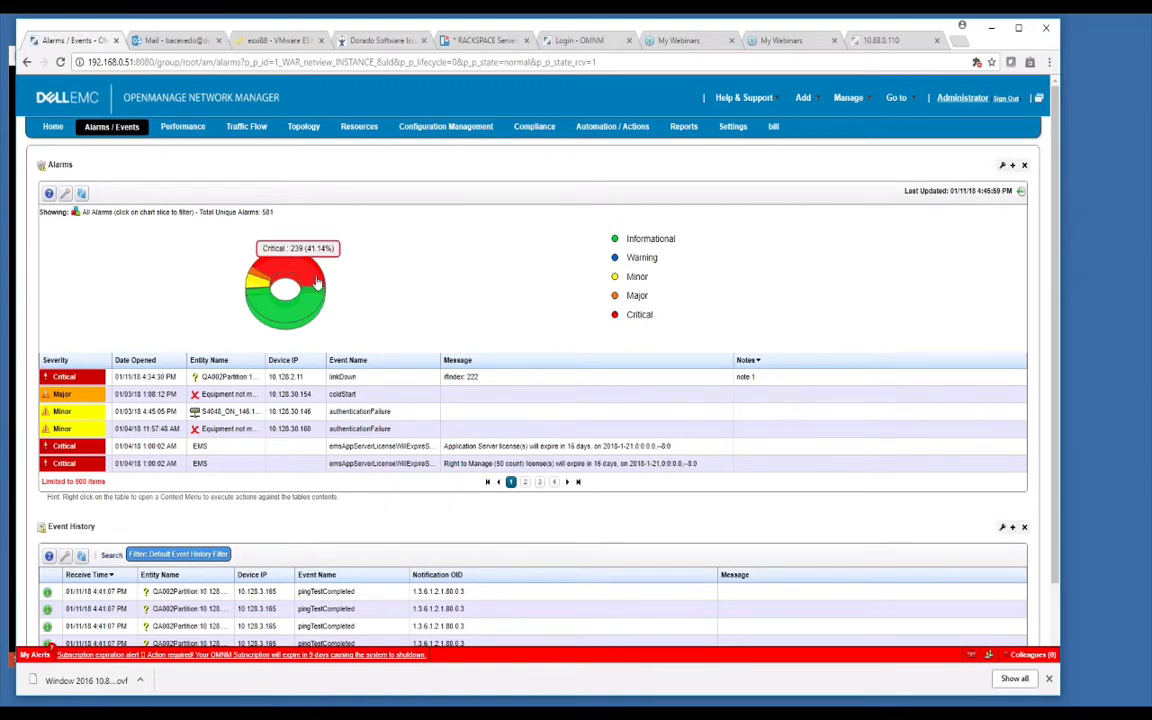
left_click(316, 282)
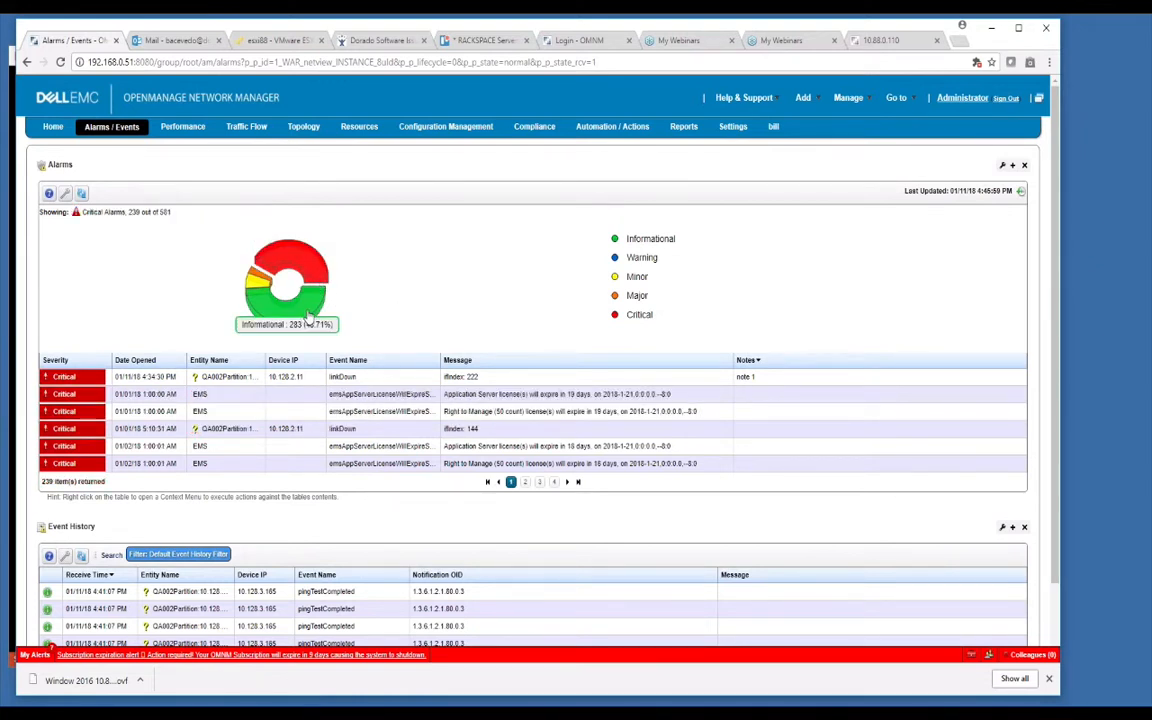
left_click(308, 316)
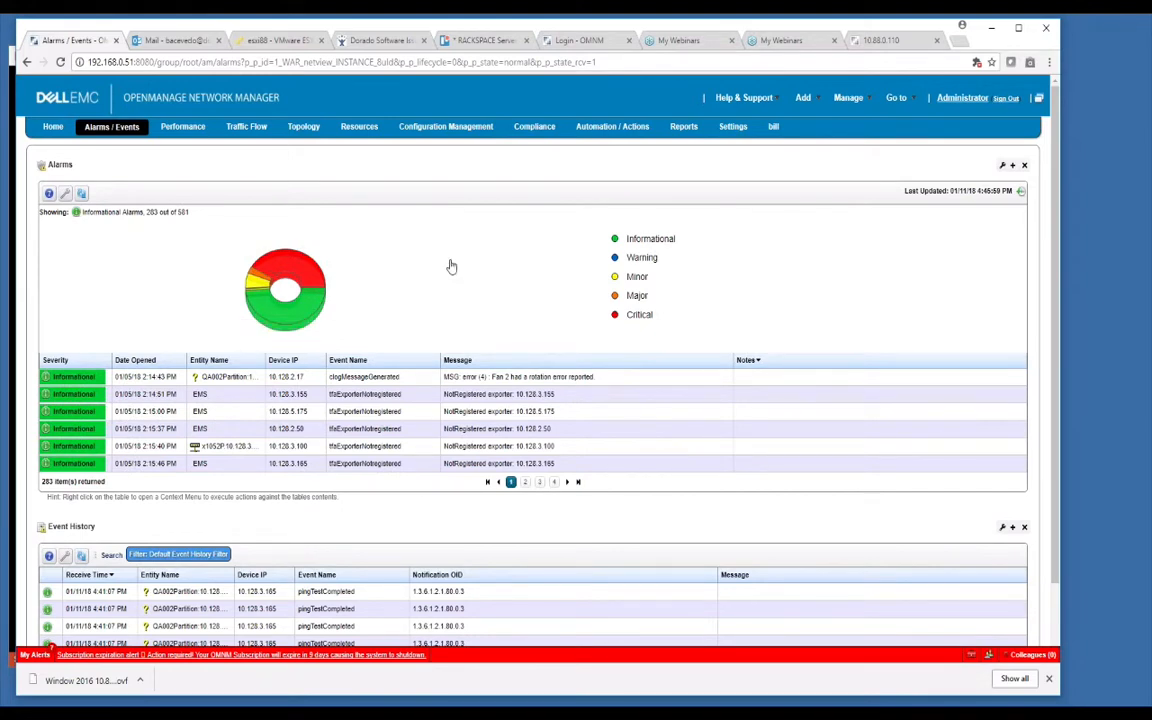
Review the Alarms portlet's filter and results settings, including page sizing, chart options and audible alerts, and close them
left_click(65, 193)
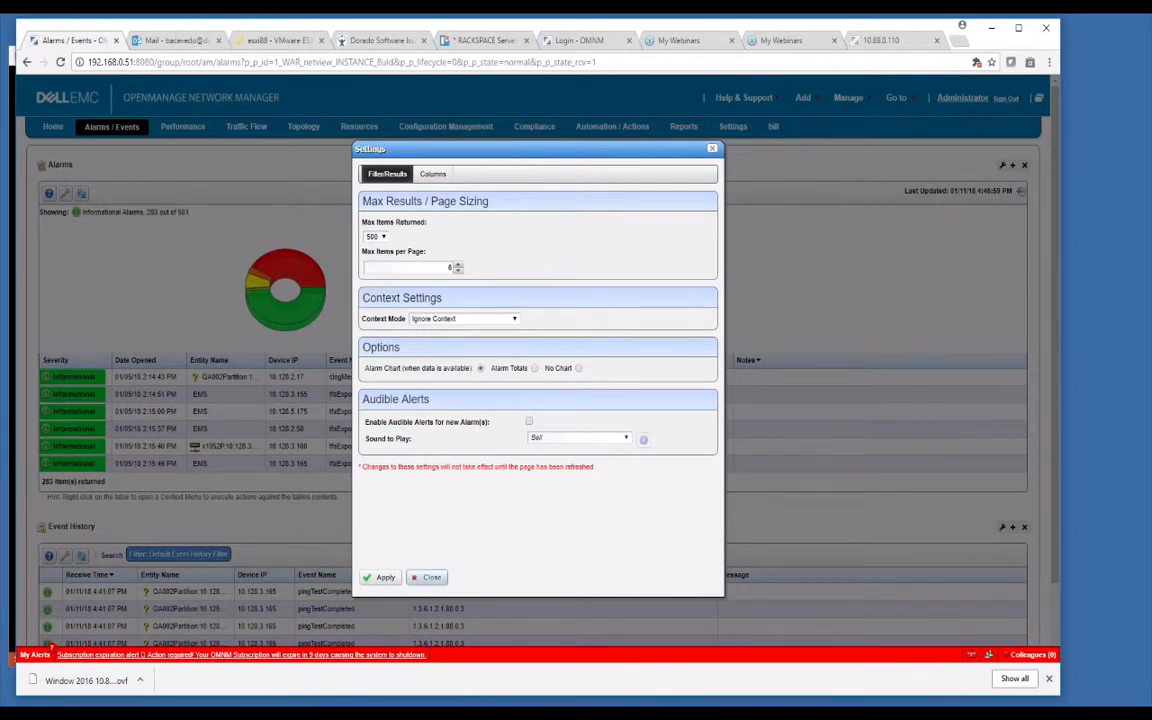
left_click(428, 579)
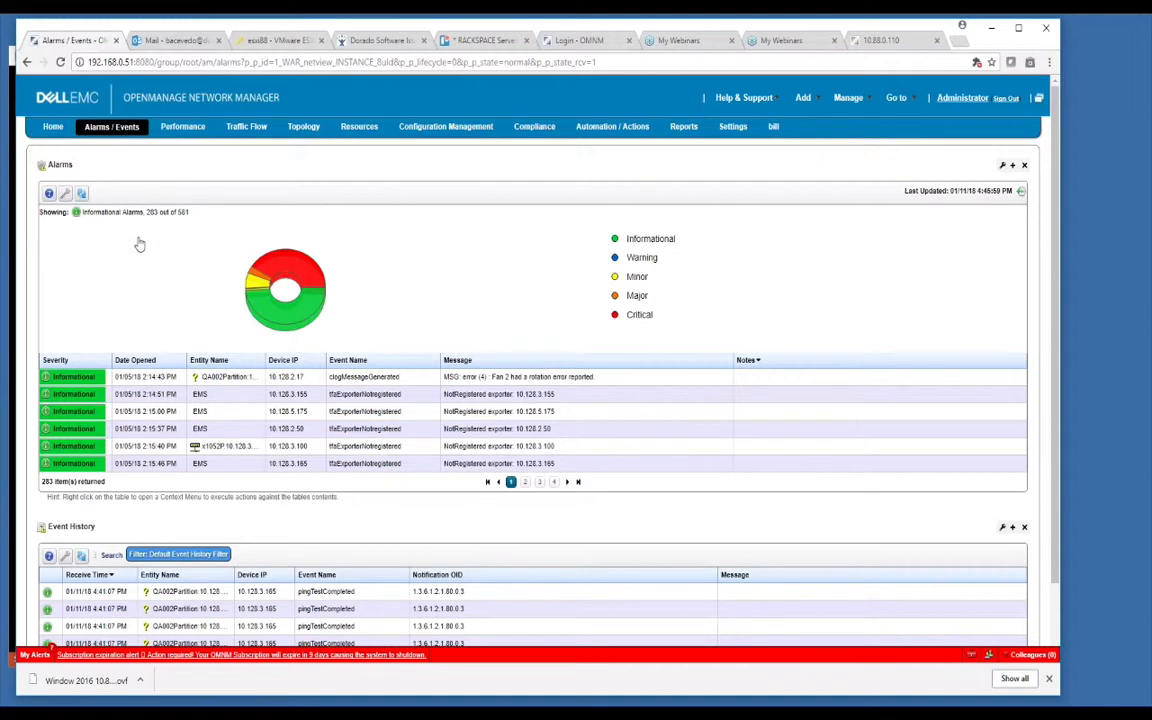
Edit the informational clogMessageGenerated alarm, keep its severity at 1 - Informational, add the note "note2" and save it
right_click(155, 377)
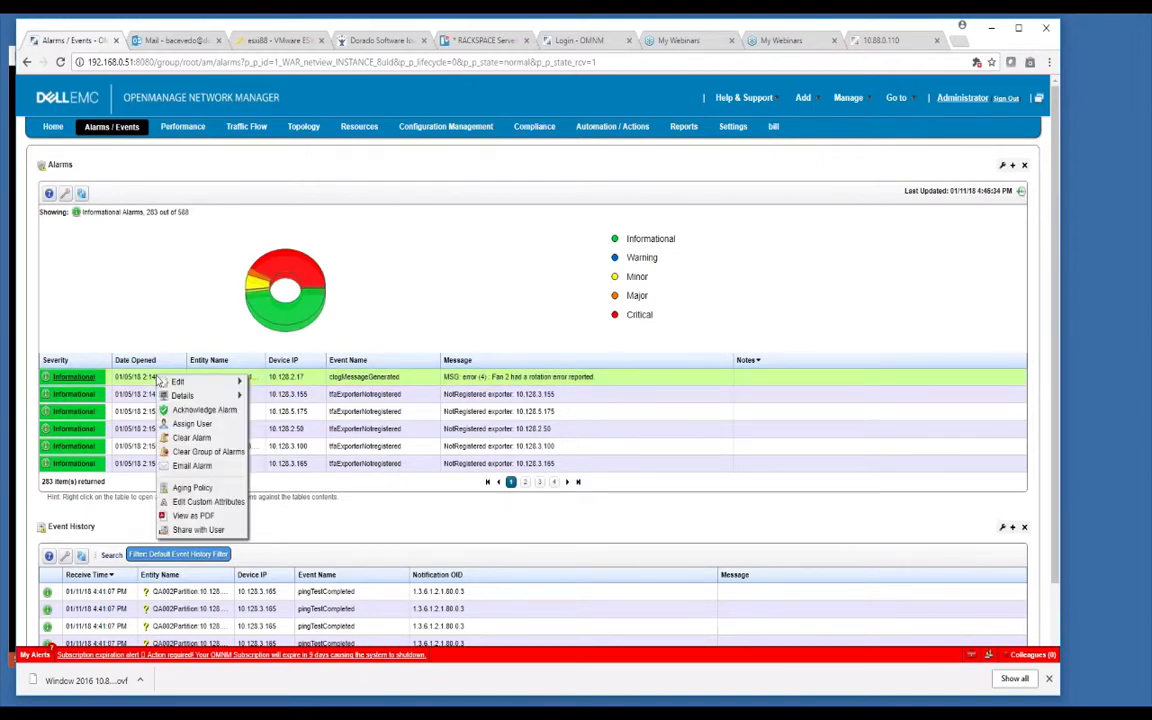
mouse_move(195, 387)
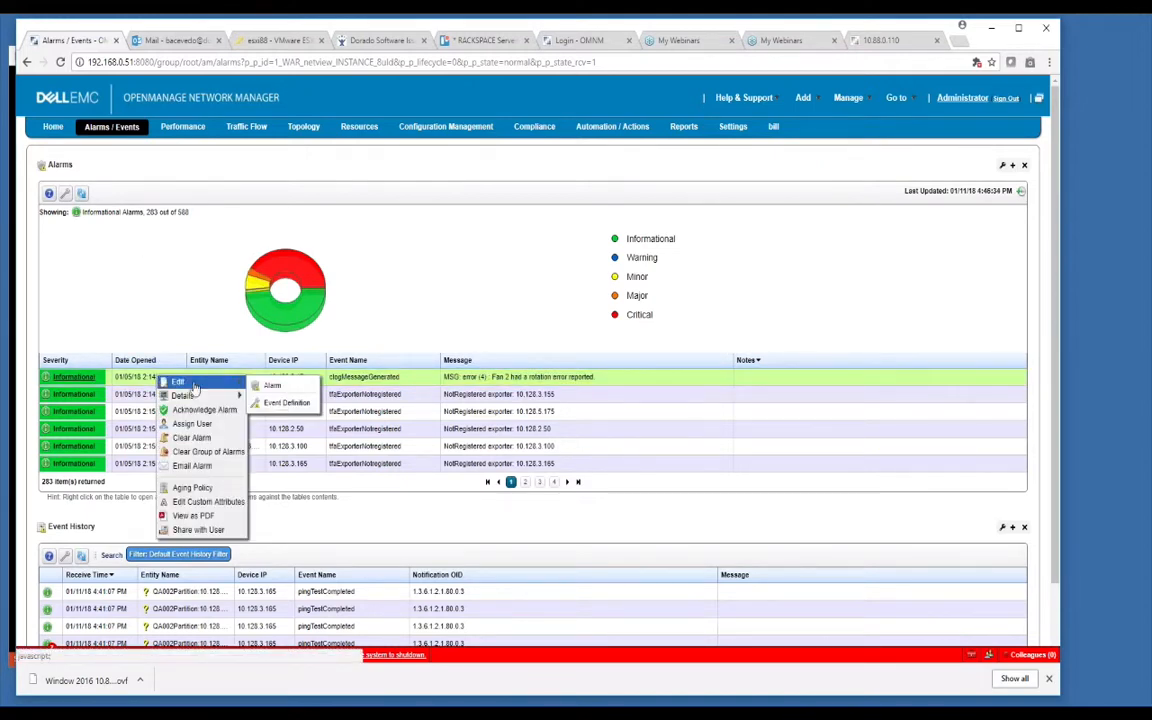
left_click(271, 385)
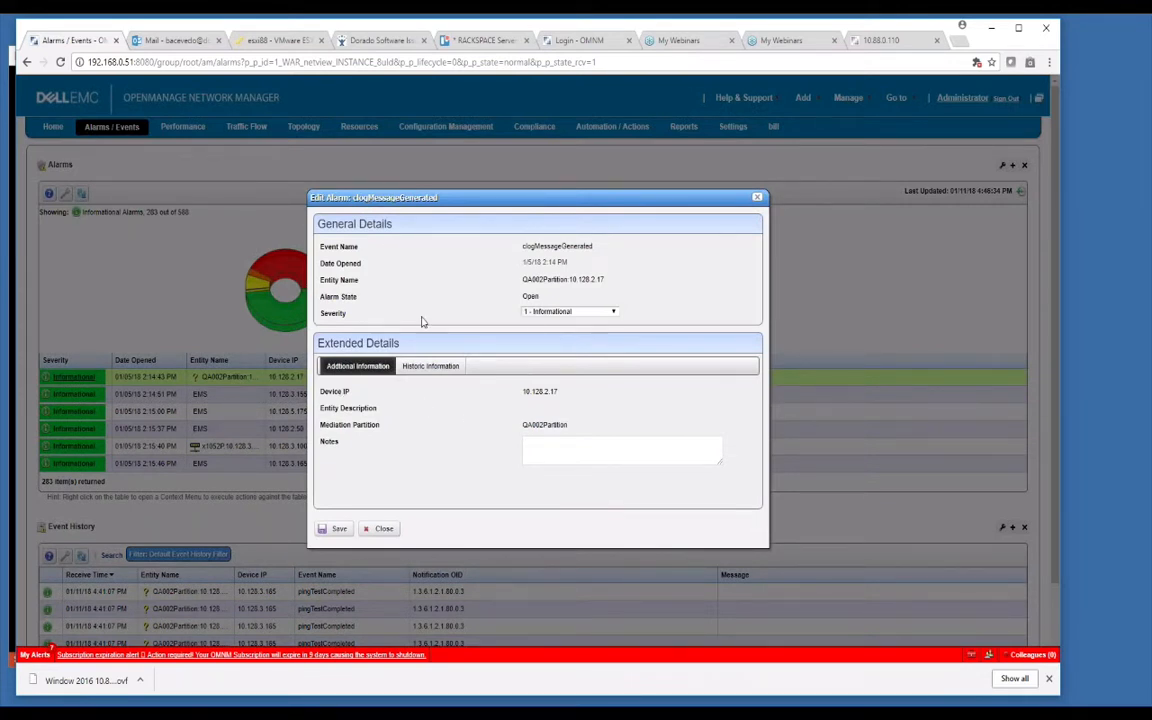
left_click(600, 312)
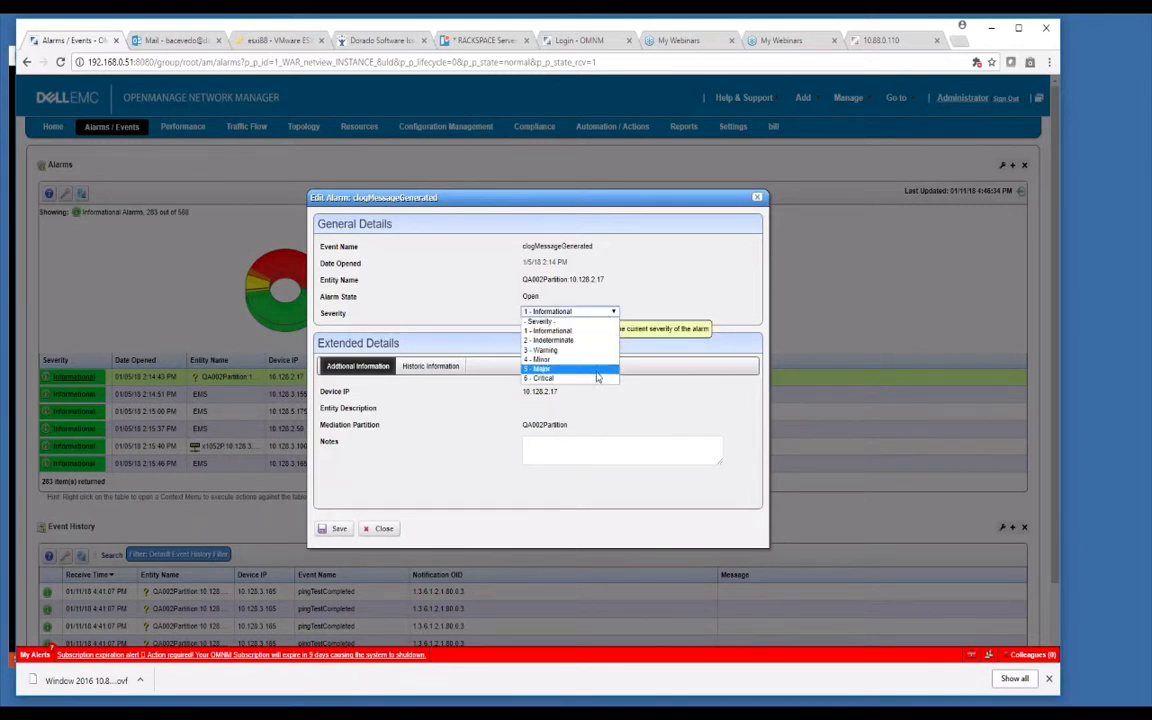
left_click(602, 311)
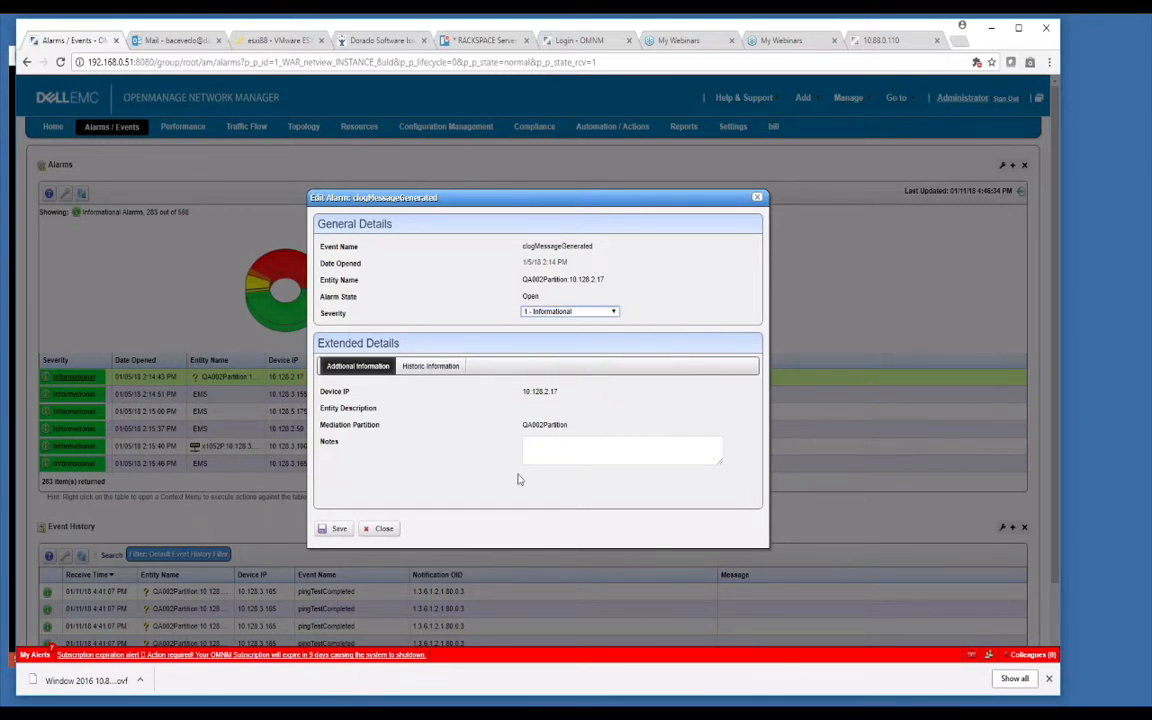
left_click(547, 451)
type("n")
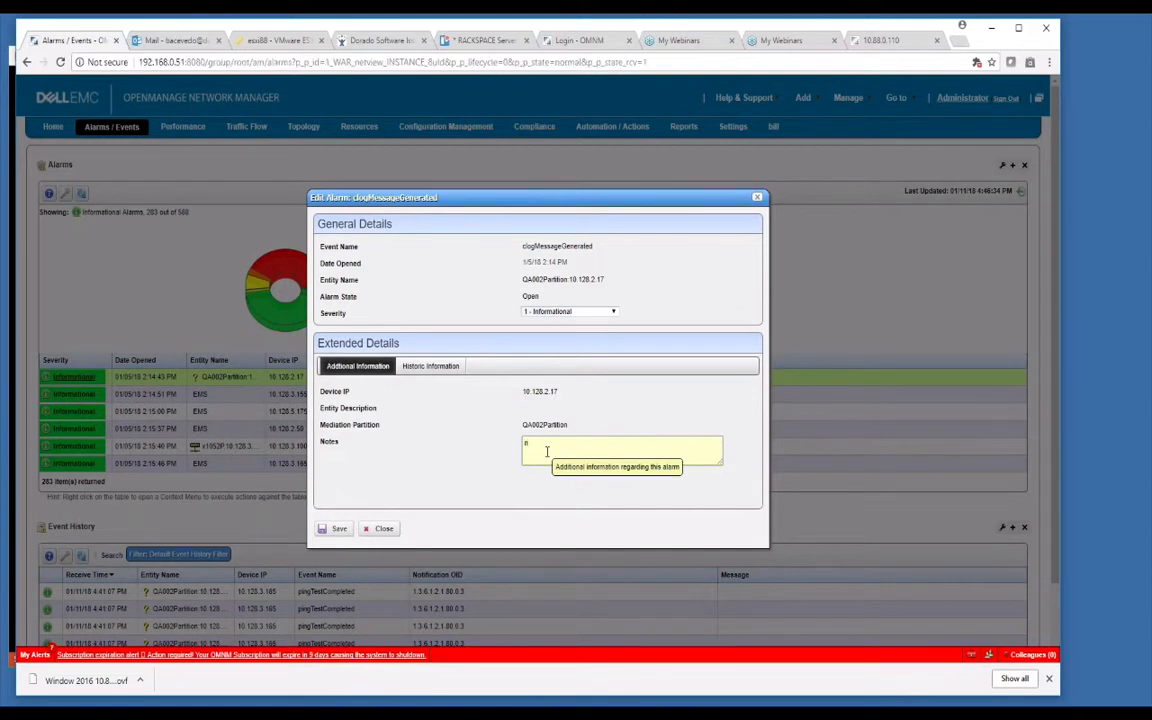
type("ote2")
left_click(335, 528)
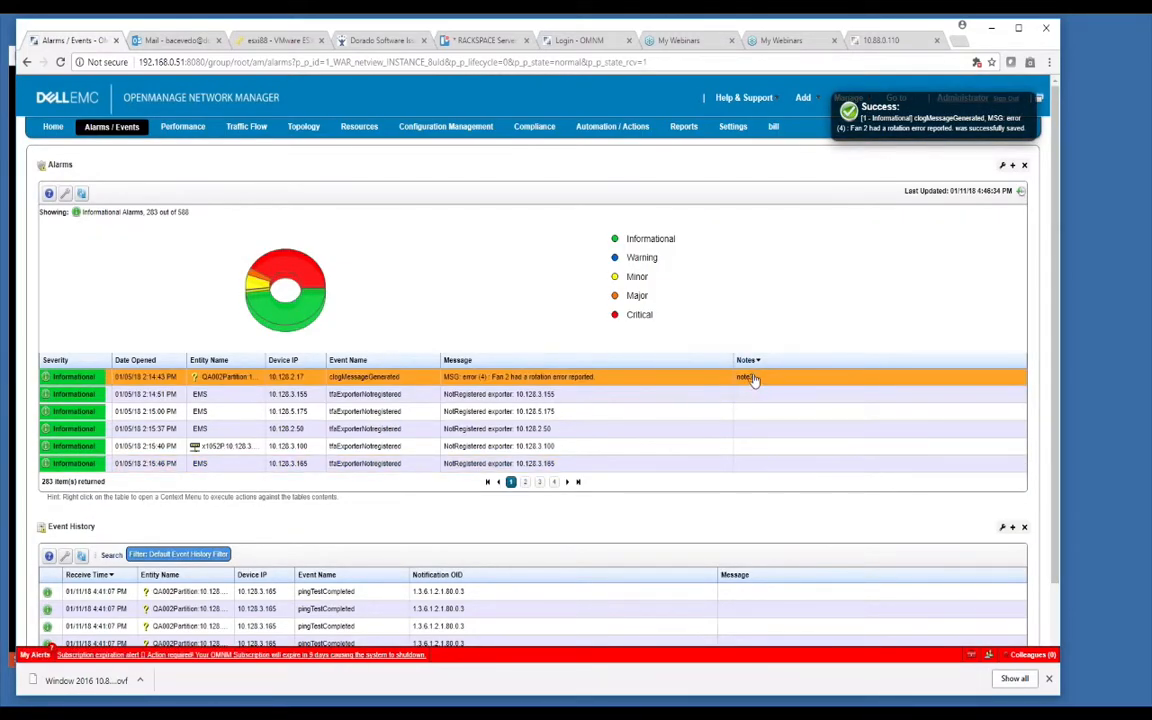
Look through the columns that can be shown or hidden in the Alarms table, and close the settings
left_click(65, 193)
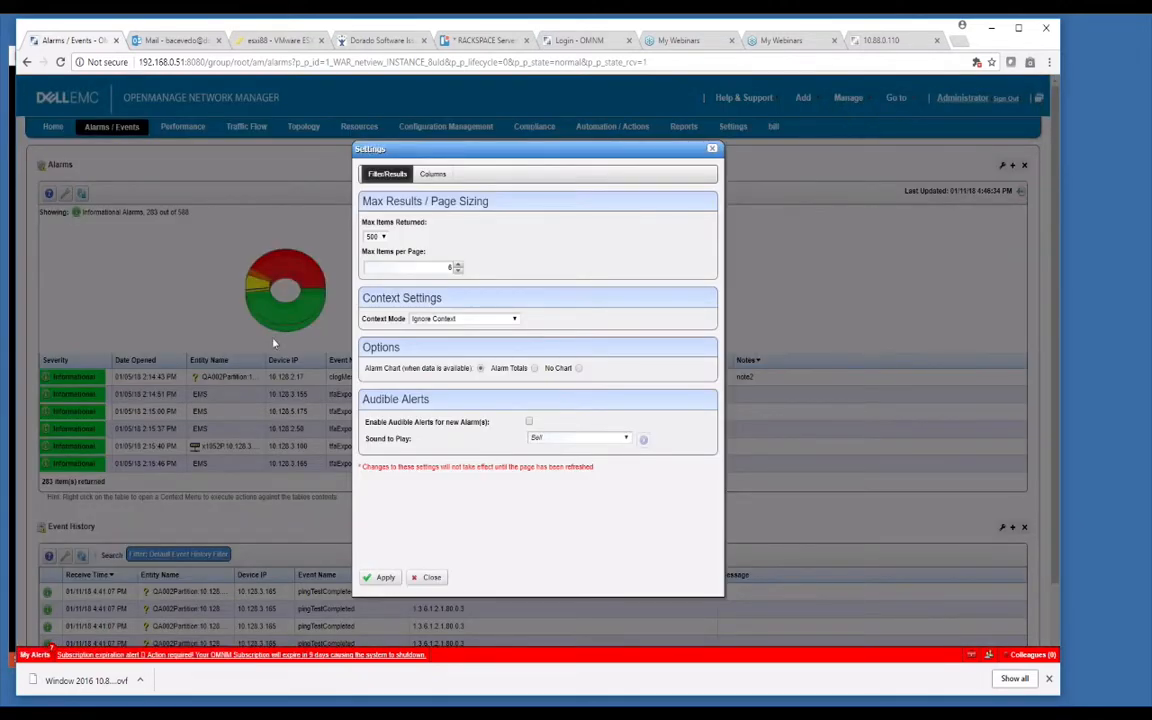
left_click(432, 174)
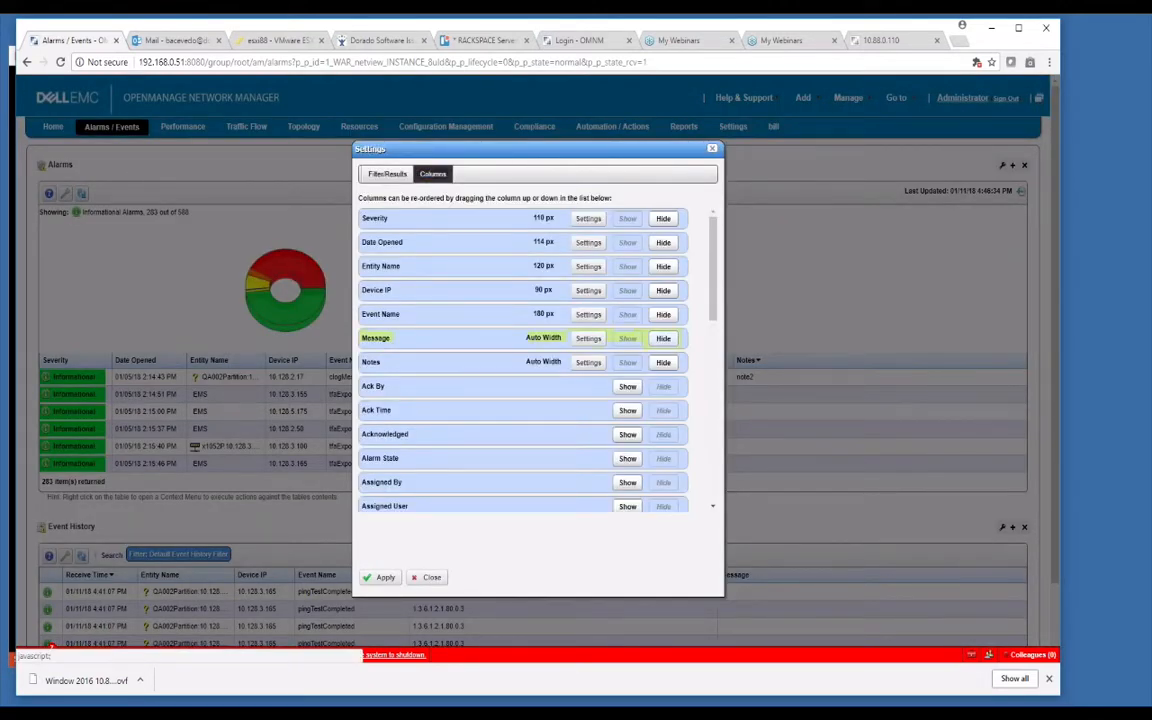
scroll(701, 388, "down", 3)
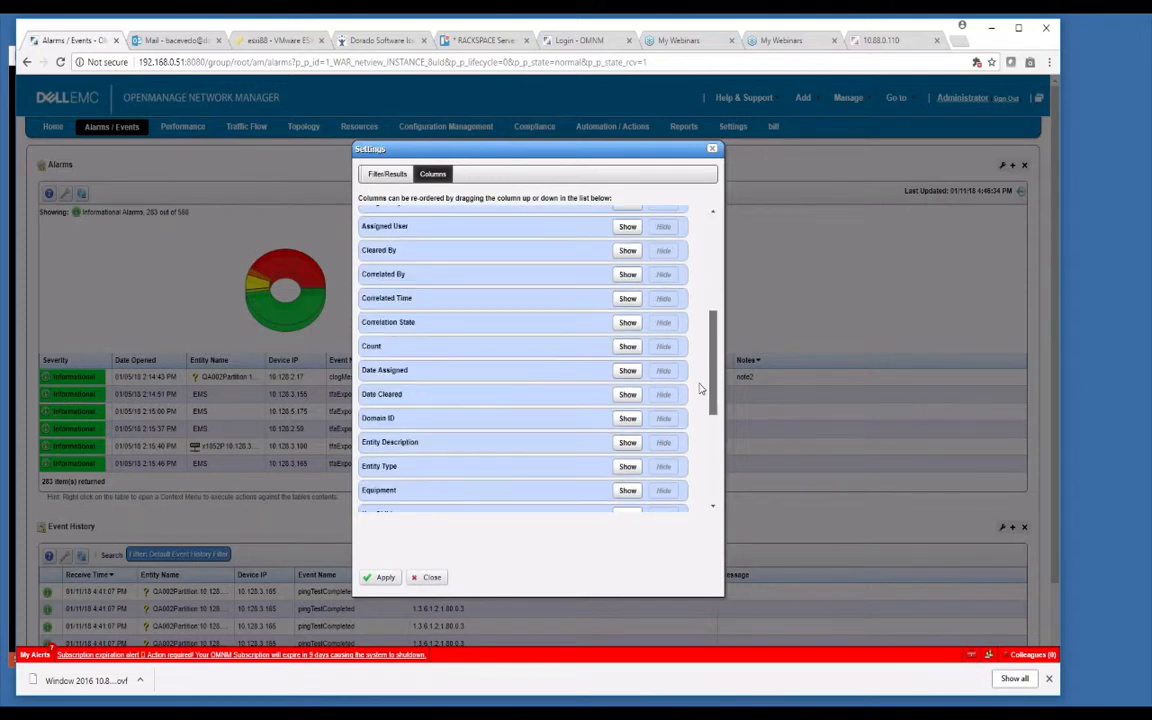
scroll(701, 388, "down", 5)
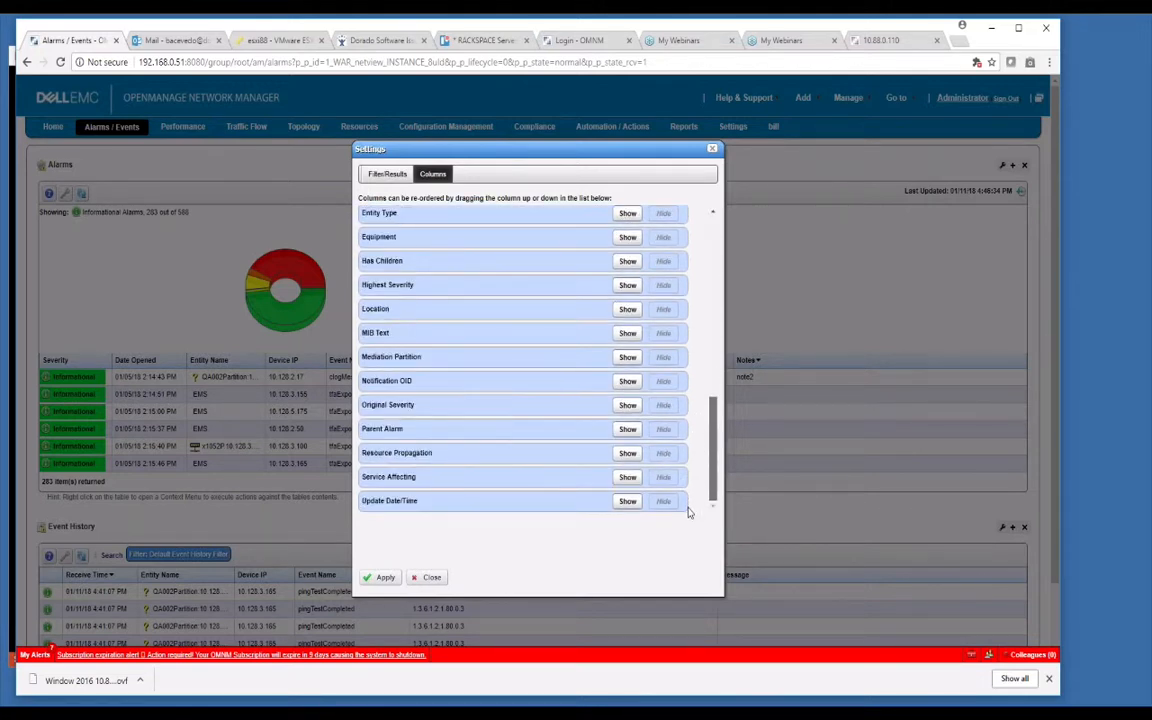
scroll(684, 309, "up", 8)
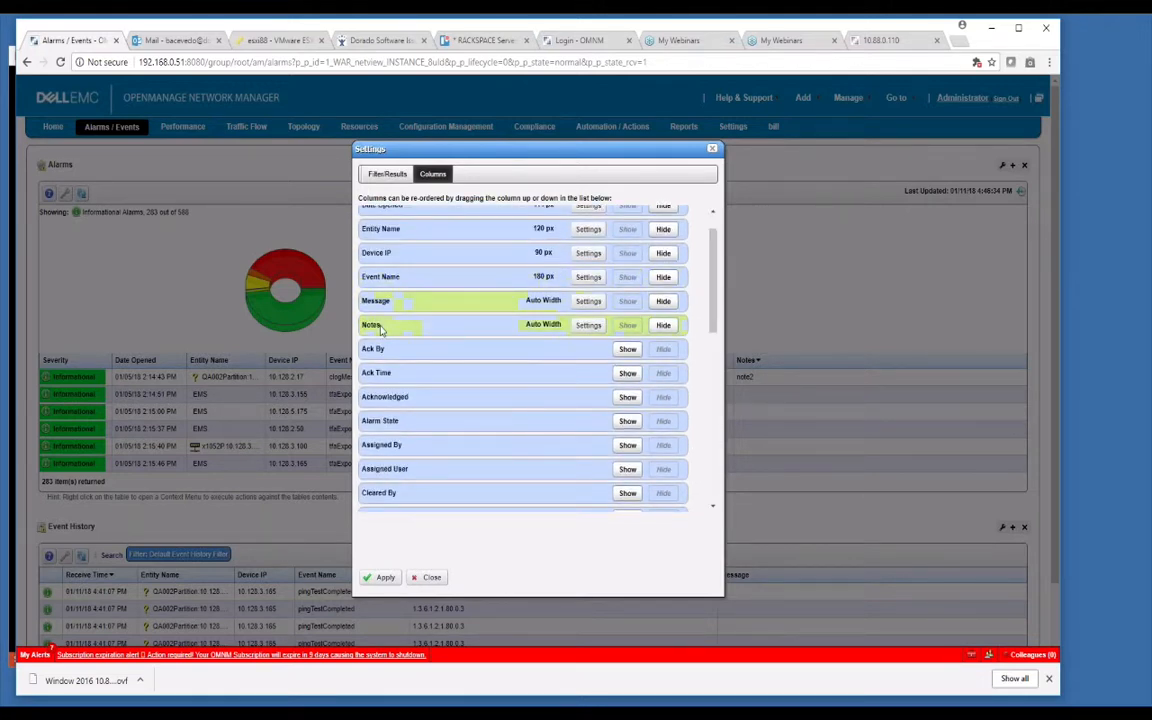
left_click(713, 149)
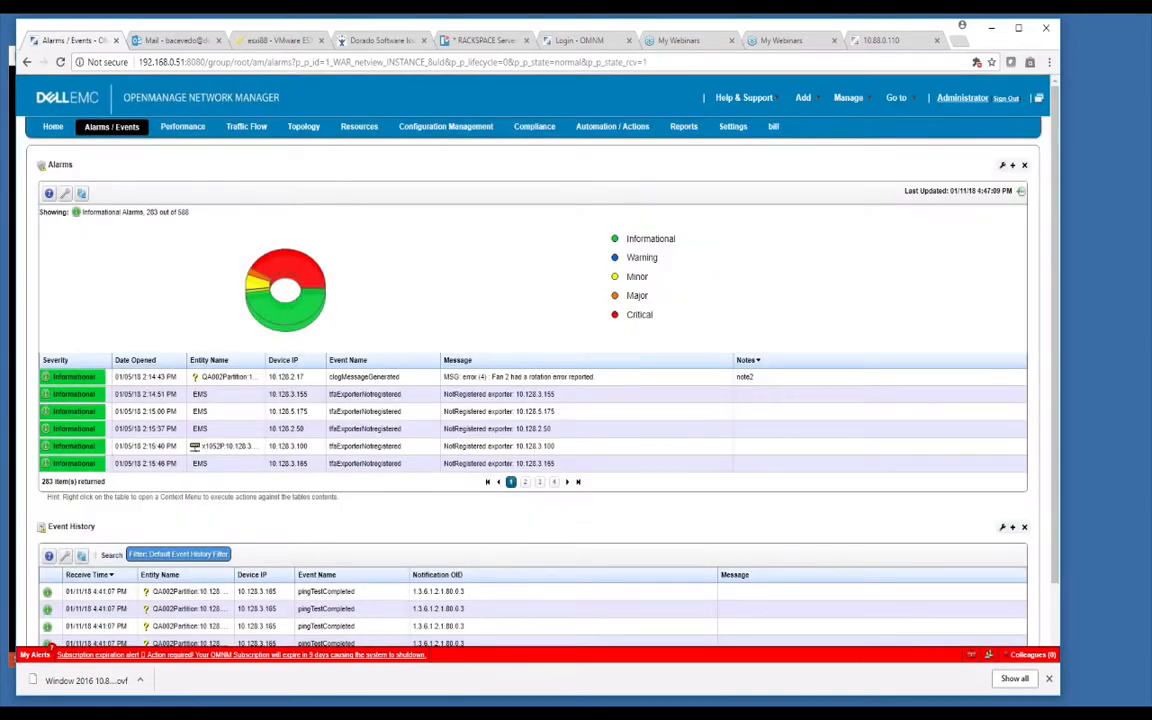
Examine the clogMessageGenerated alarm's general, correlation and performance details, and return to the alarm list
right_click(175, 380)
mouse_move(191, 383)
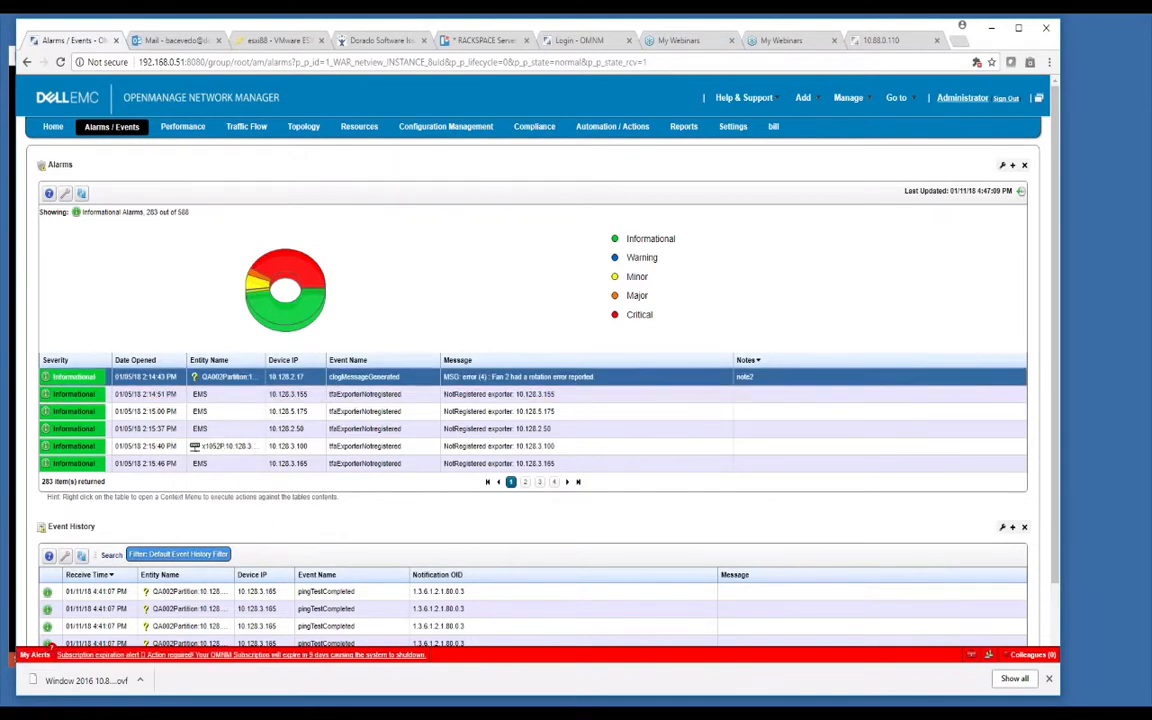
right_click(155, 374)
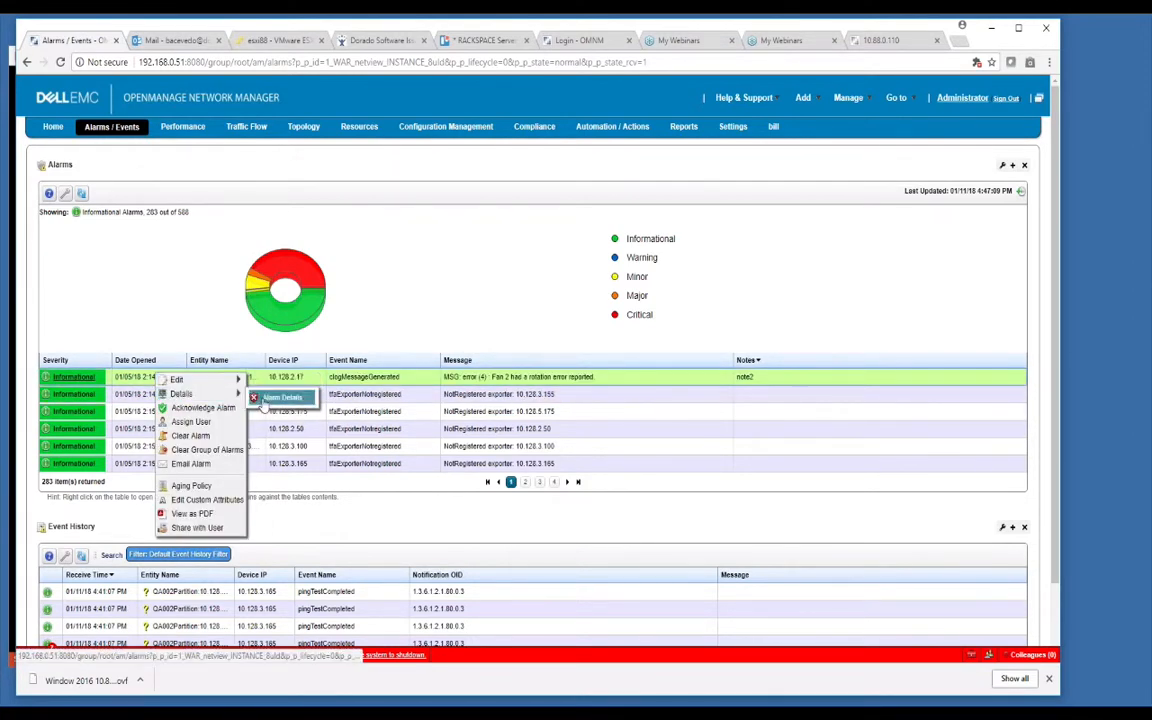
left_click(285, 400)
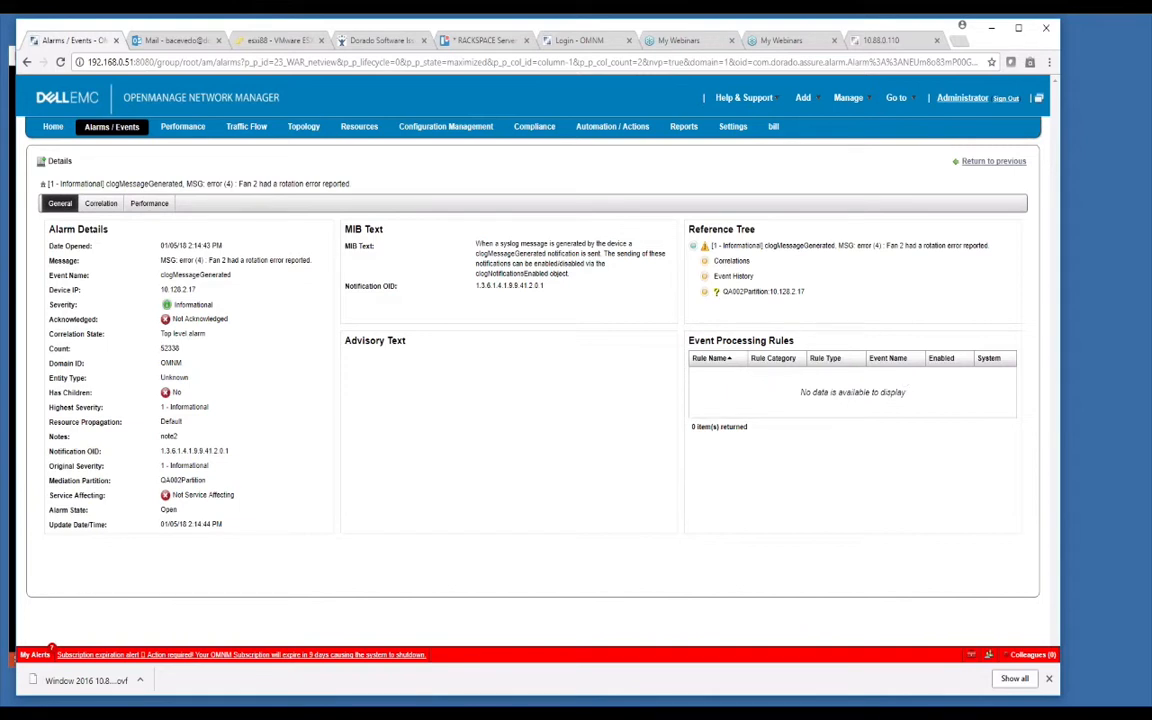
left_click(100, 202)
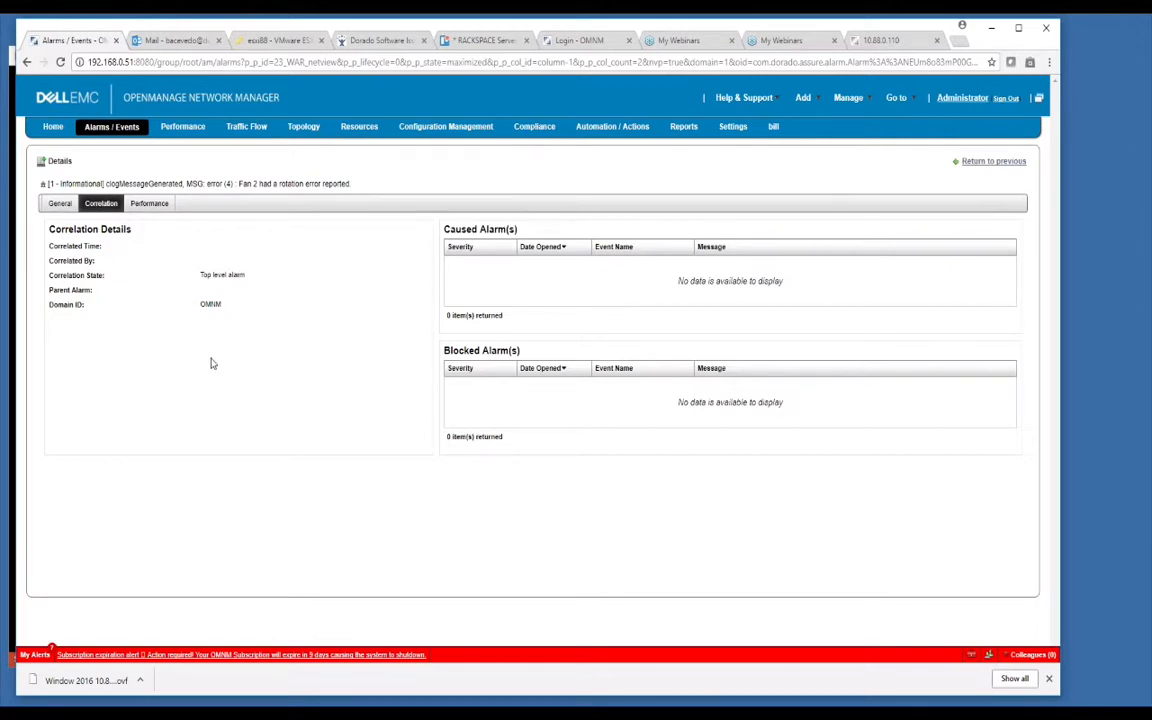
left_click(152, 206)
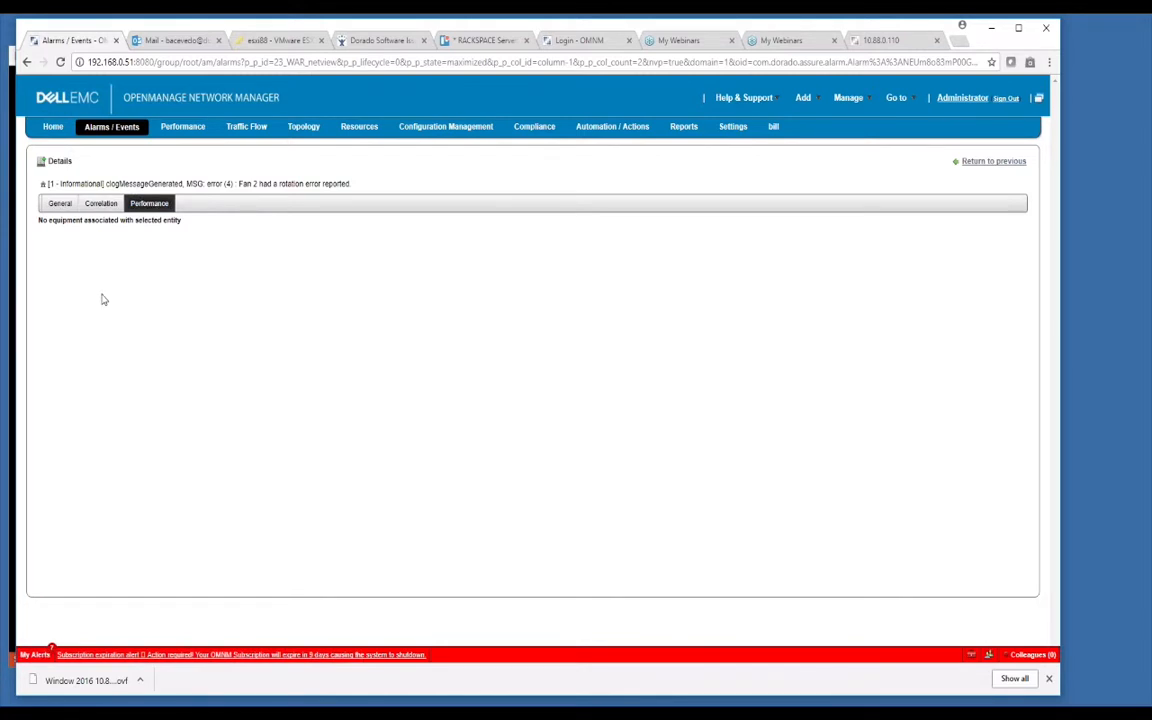
left_click(990, 161)
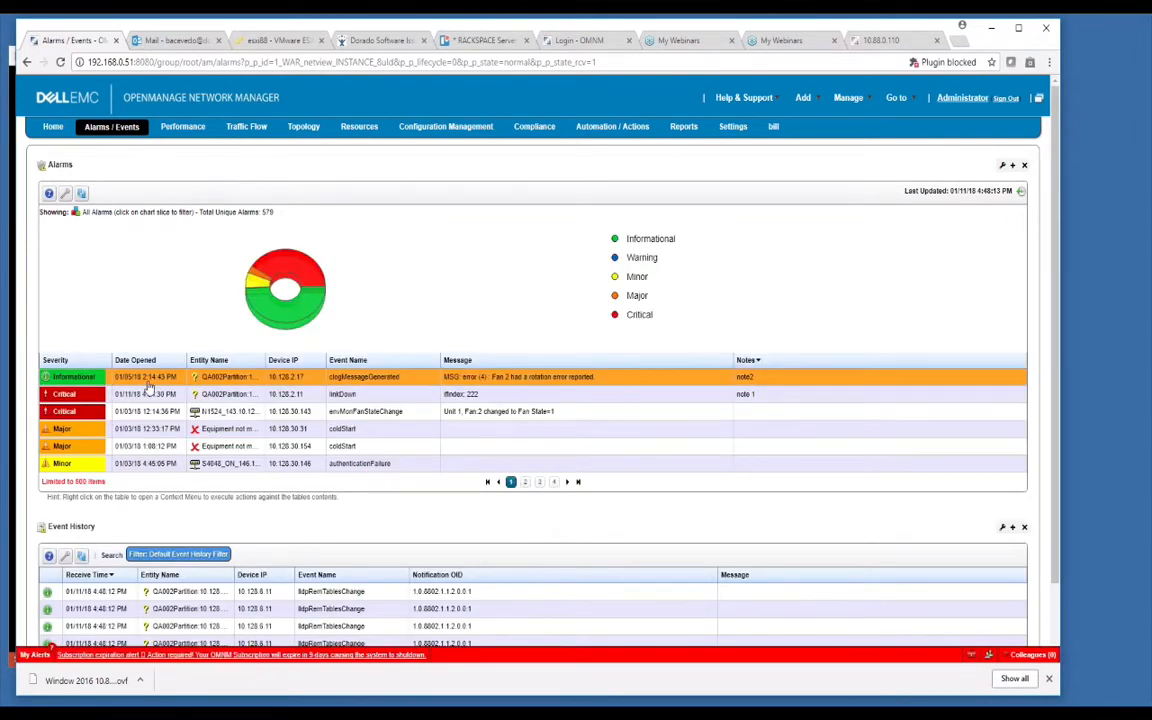
Acknowledge the informational clogMessageGenerated alarm for the Fan 2 rotation error
right_click(152, 384)
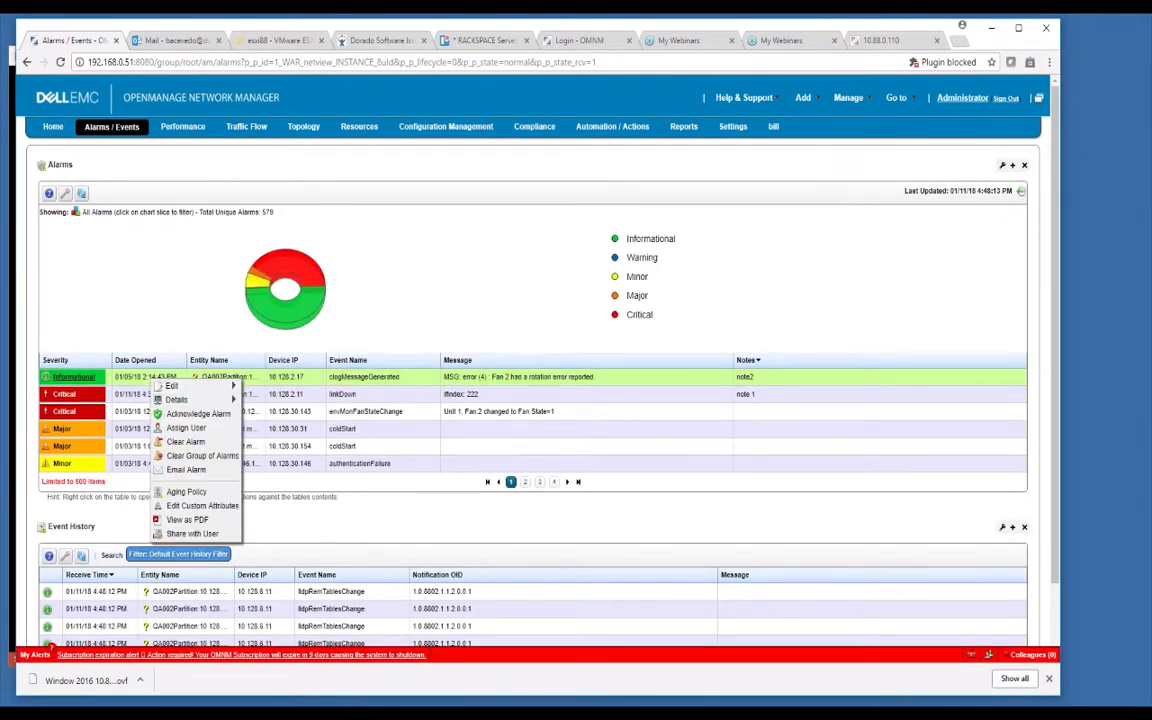
left_click(150, 385)
right_click(150, 384)
mouse_move(172, 386)
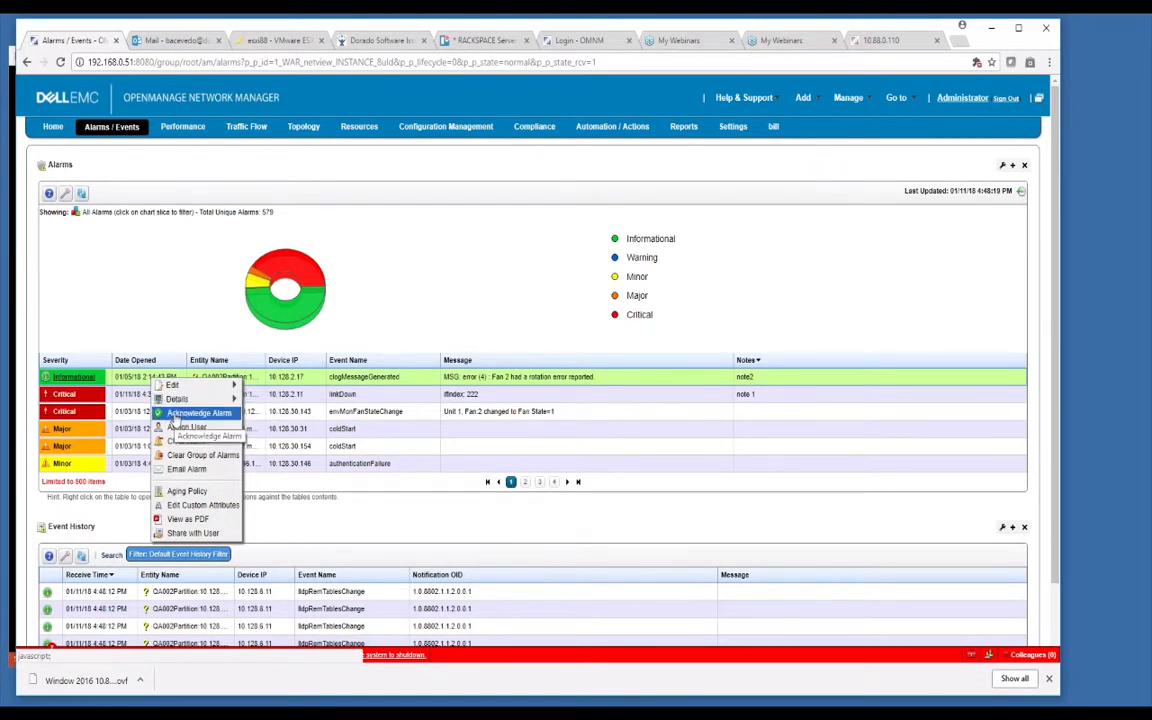
left_click(176, 414)
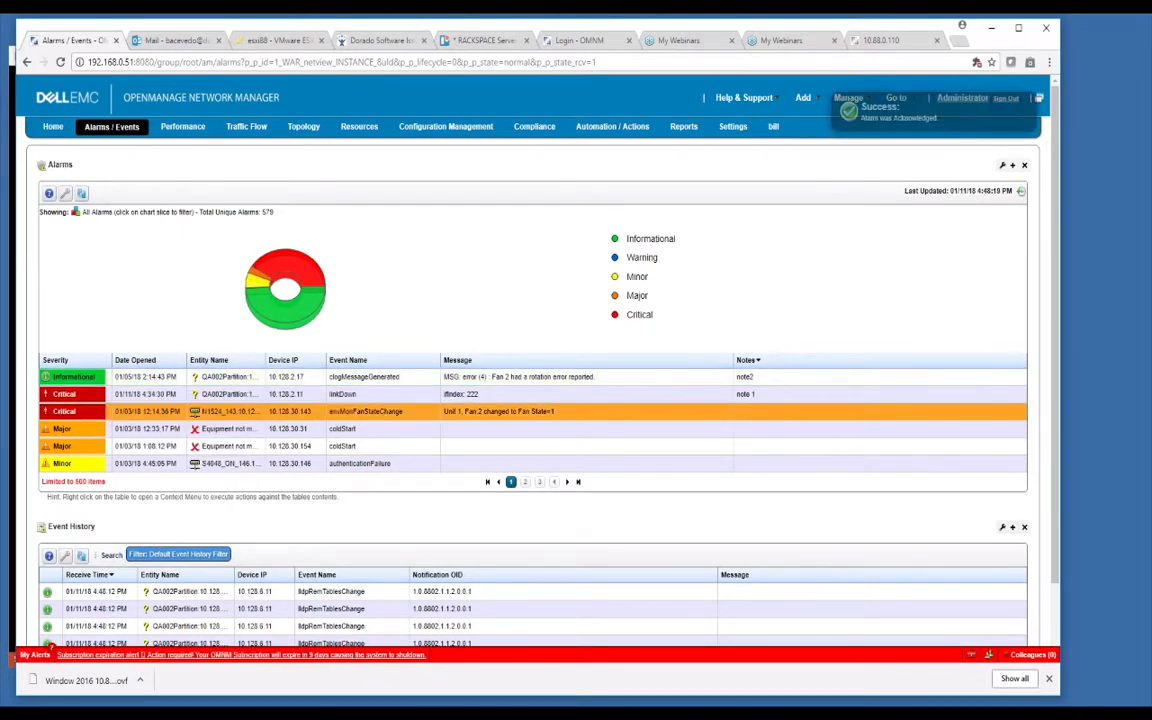
Assign the informational clogMessageGenerated alarm to the admin user
right_click(157, 381)
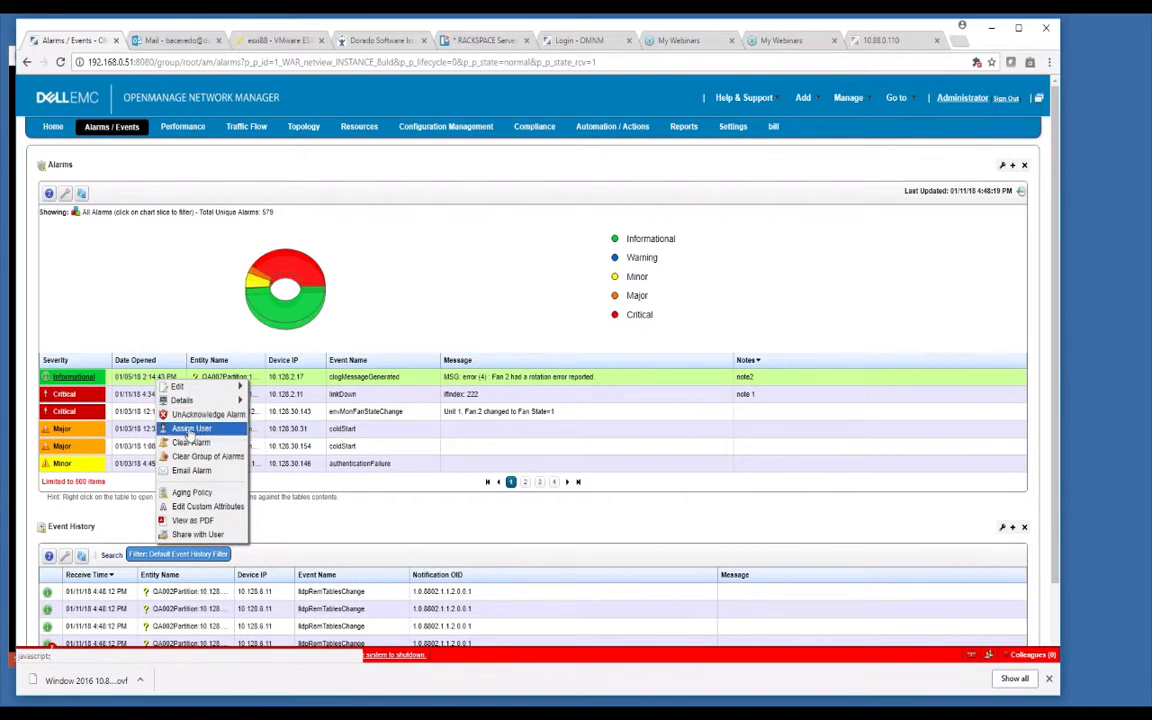
left_click(190, 429)
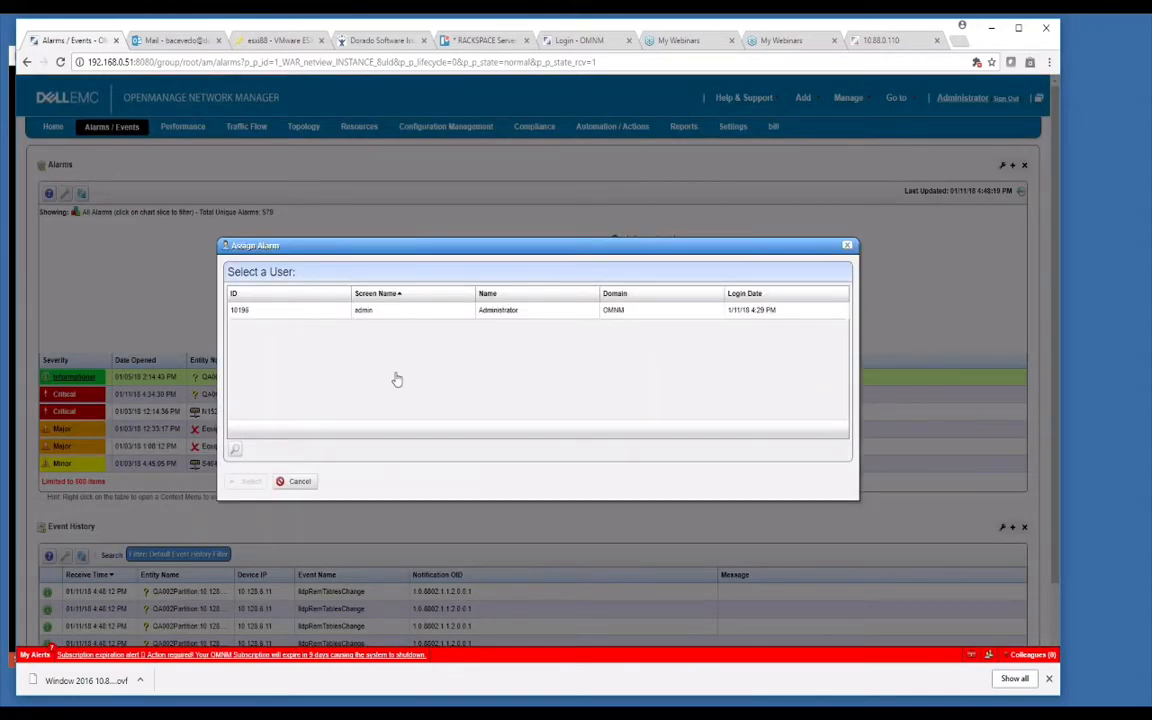
left_click(402, 312)
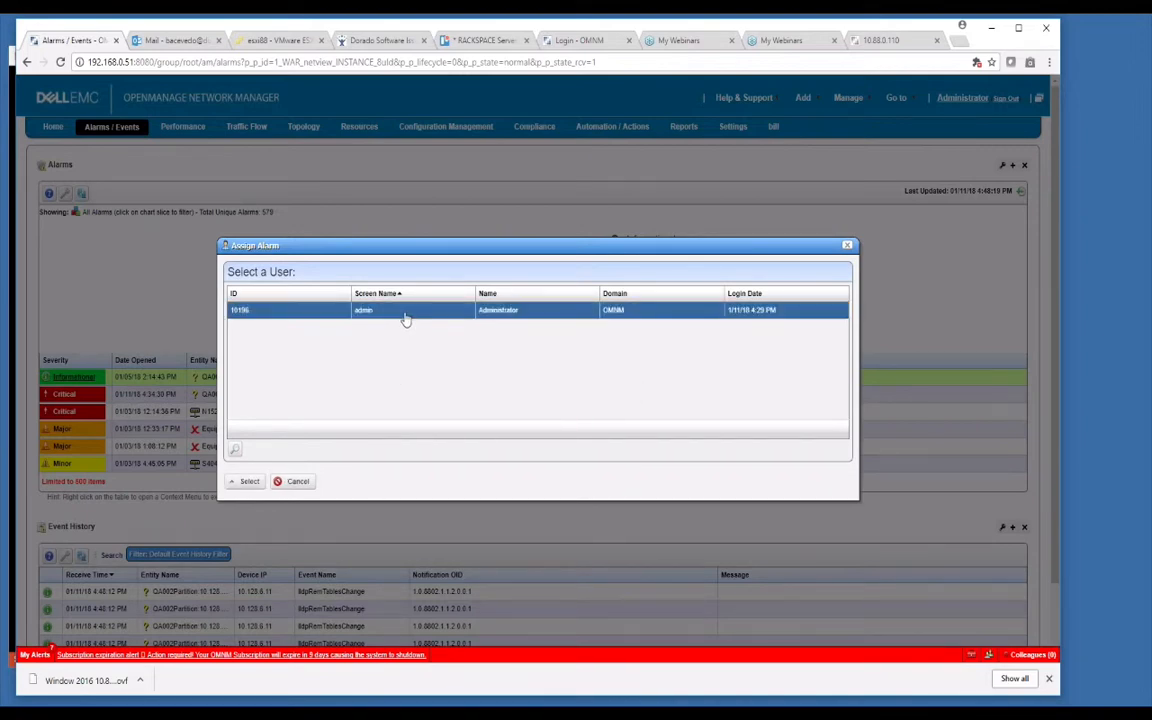
left_click(247, 481)
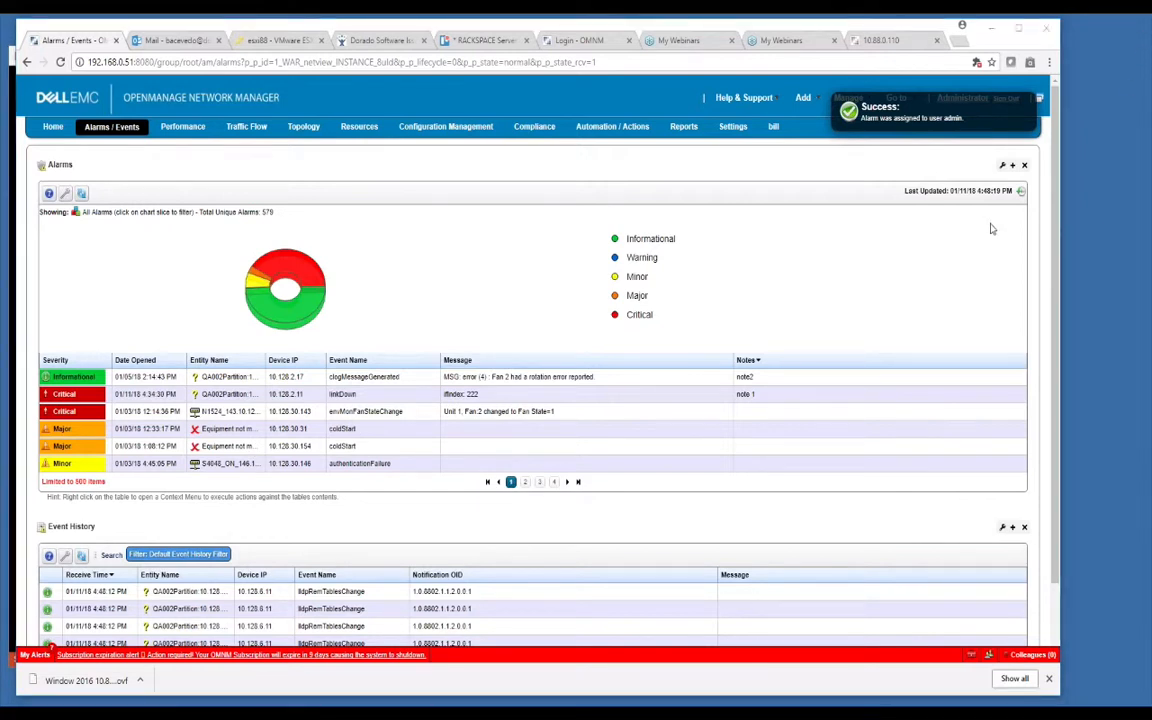
Clear the informational clogMessageGenerated alarm carrying the note "note2"
left_click(150, 378)
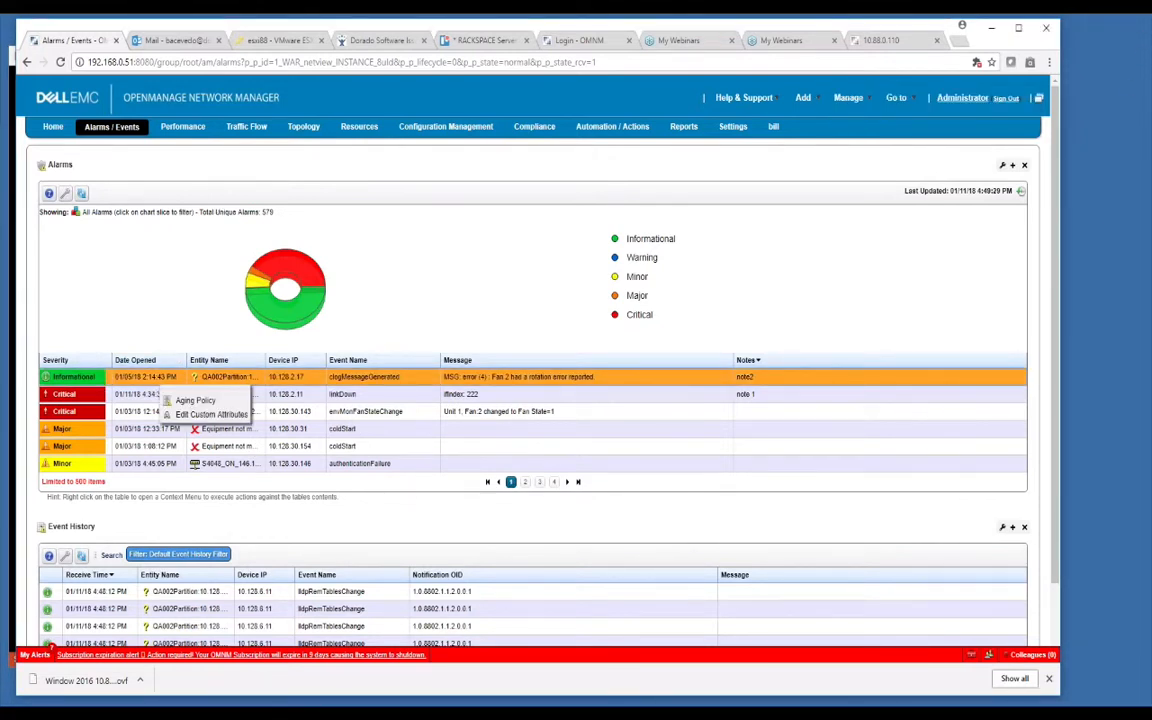
right_click(162, 372)
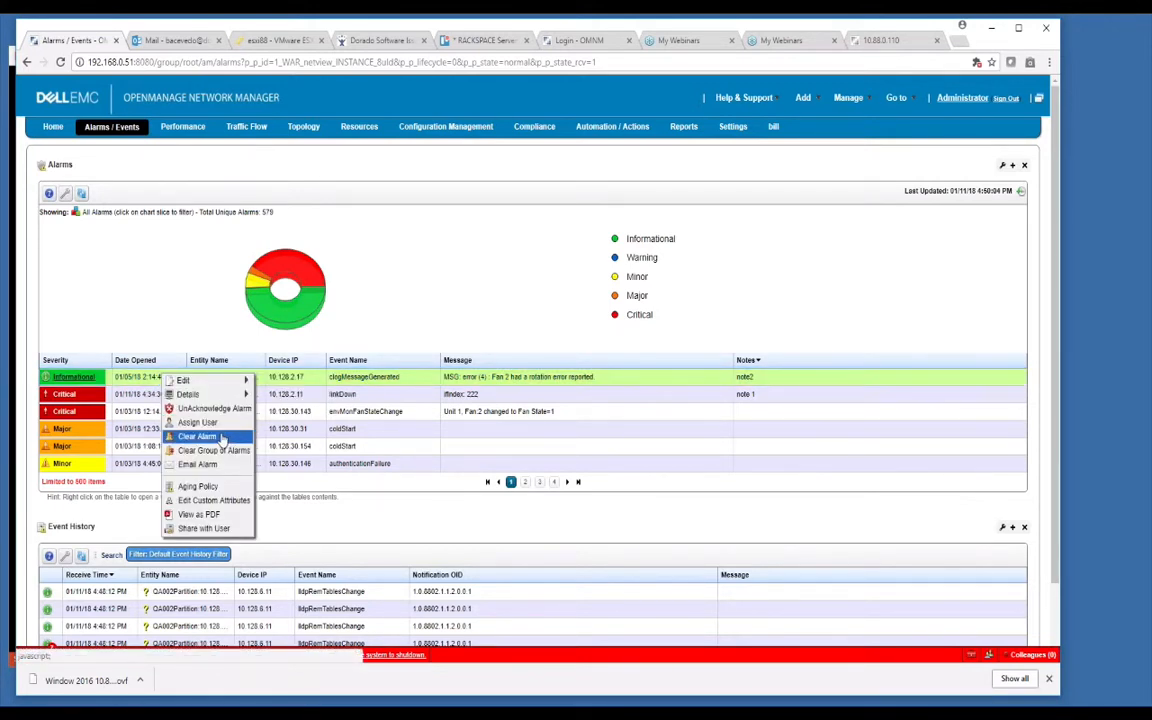
left_click(198, 437)
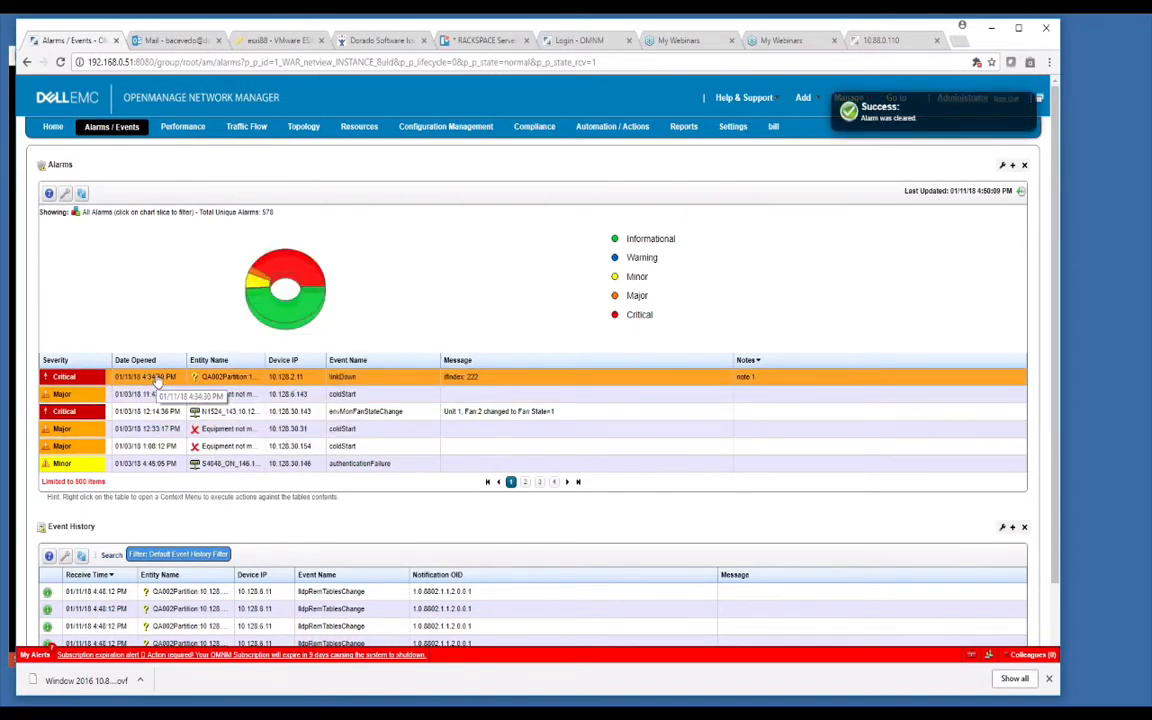
Review the filters offered for clearing a group of alarms from the linkDown alarm noted "note 1", and close without executing
right_click(157, 380)
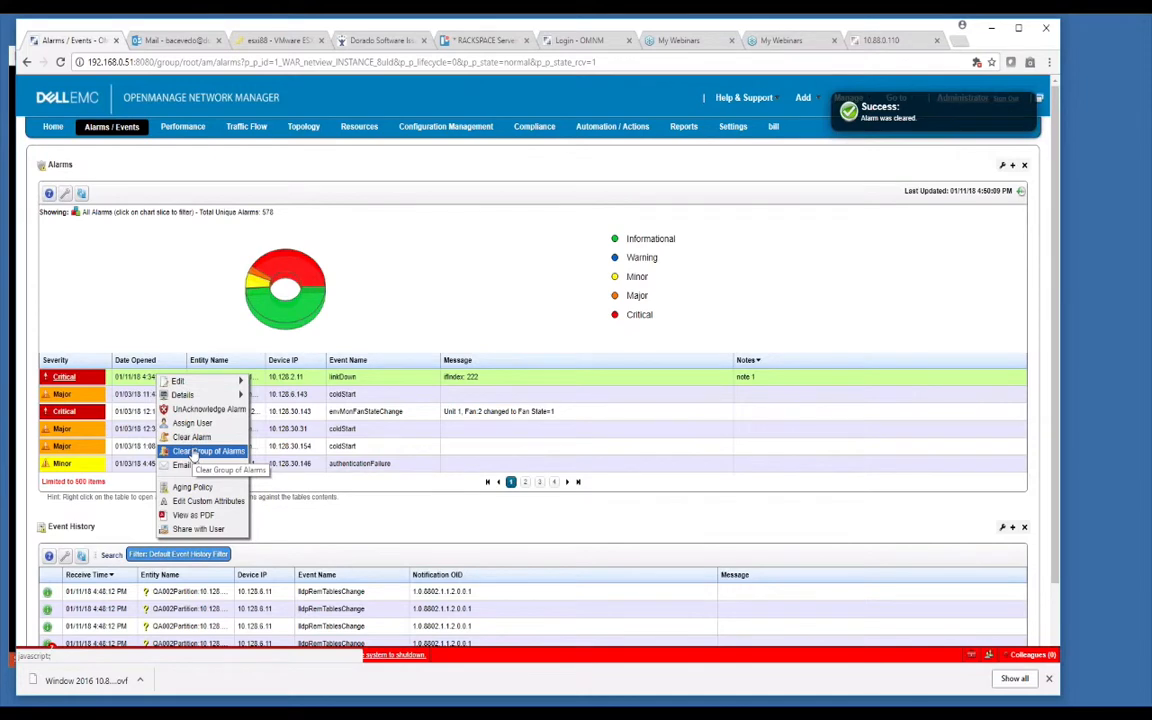
left_click(198, 451)
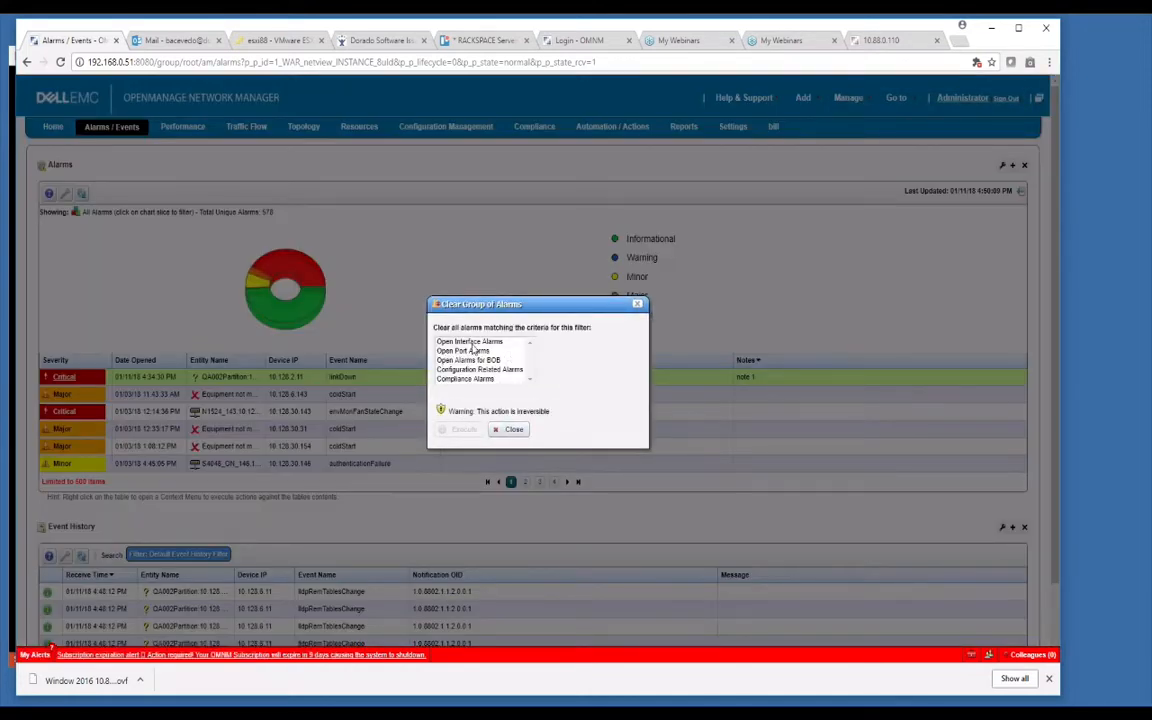
left_click(510, 429)
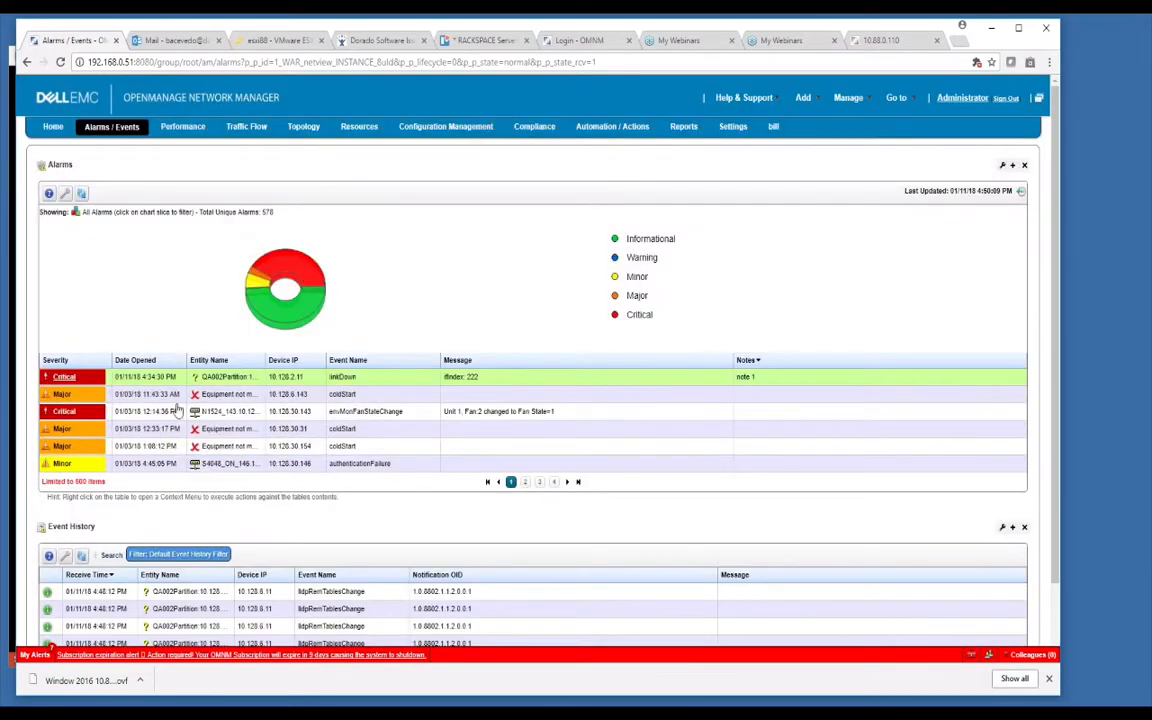
Open the AlarmsDAP aging policy for alarm records and examine its retention, archive and open-alarm options
right_click(170, 413)
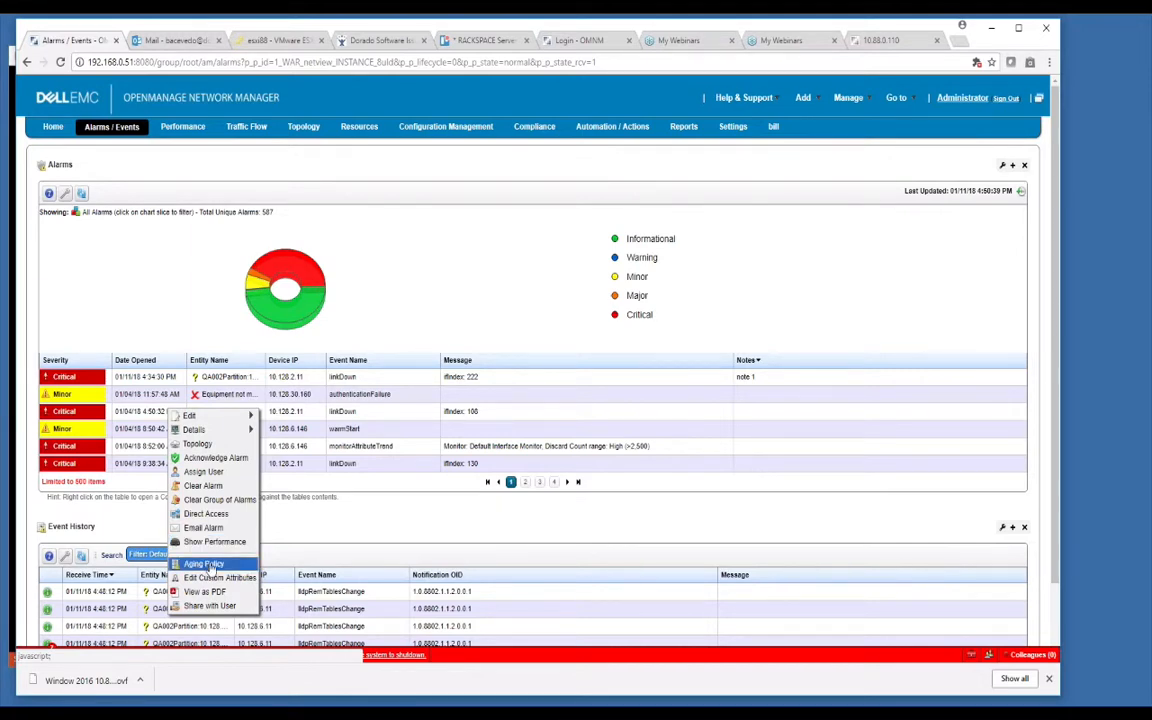
left_click(208, 566)
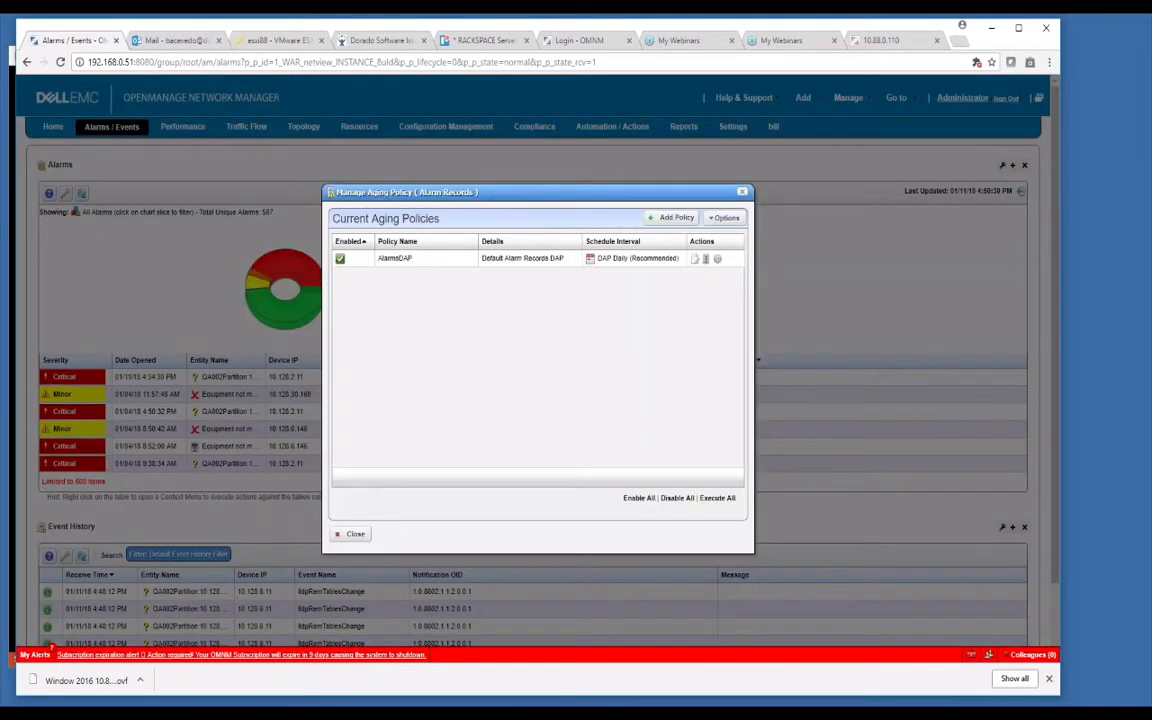
left_click(695, 260)
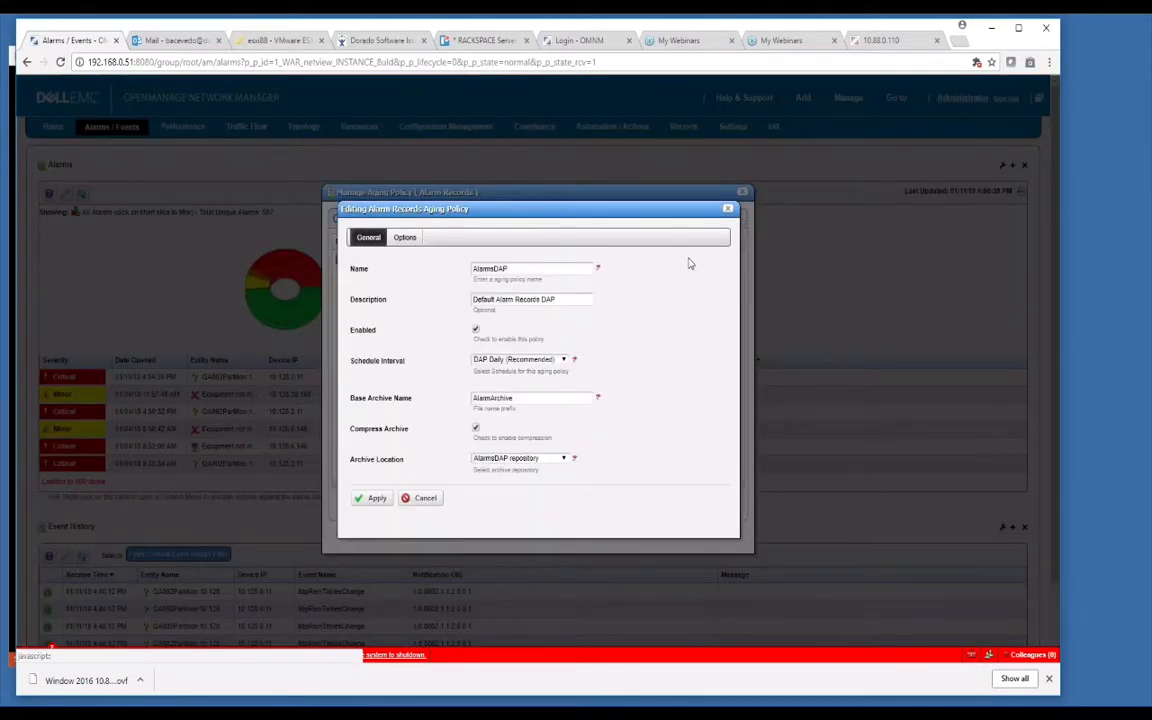
left_click(404, 237)
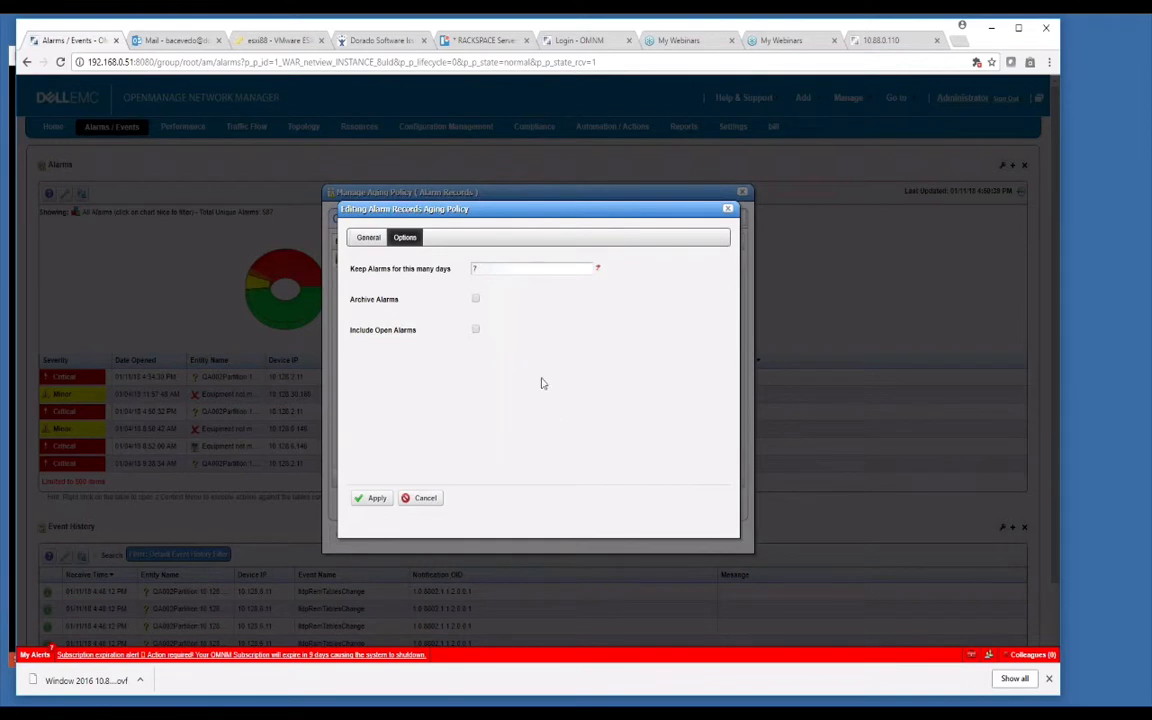
left_click(477, 268)
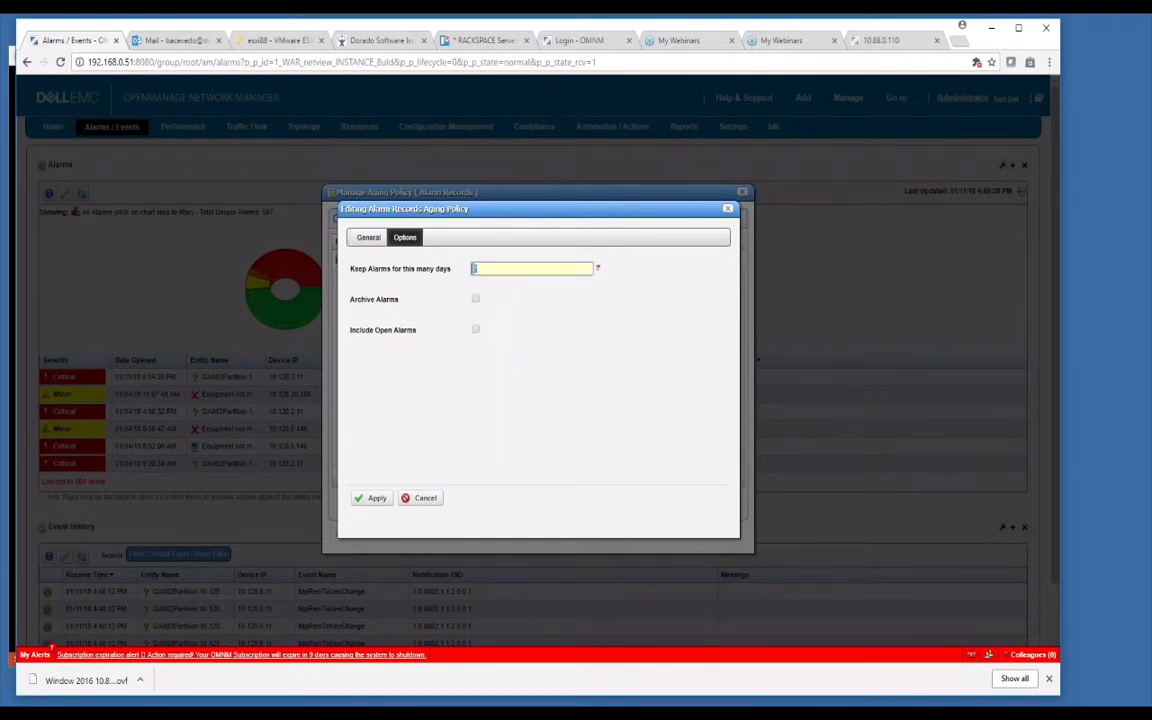
double_click(516, 269)
Review the AlarmsDAP policy's archive location and schedule interval choices, apply the policy as it is, and close policy management
left_click(366, 238)
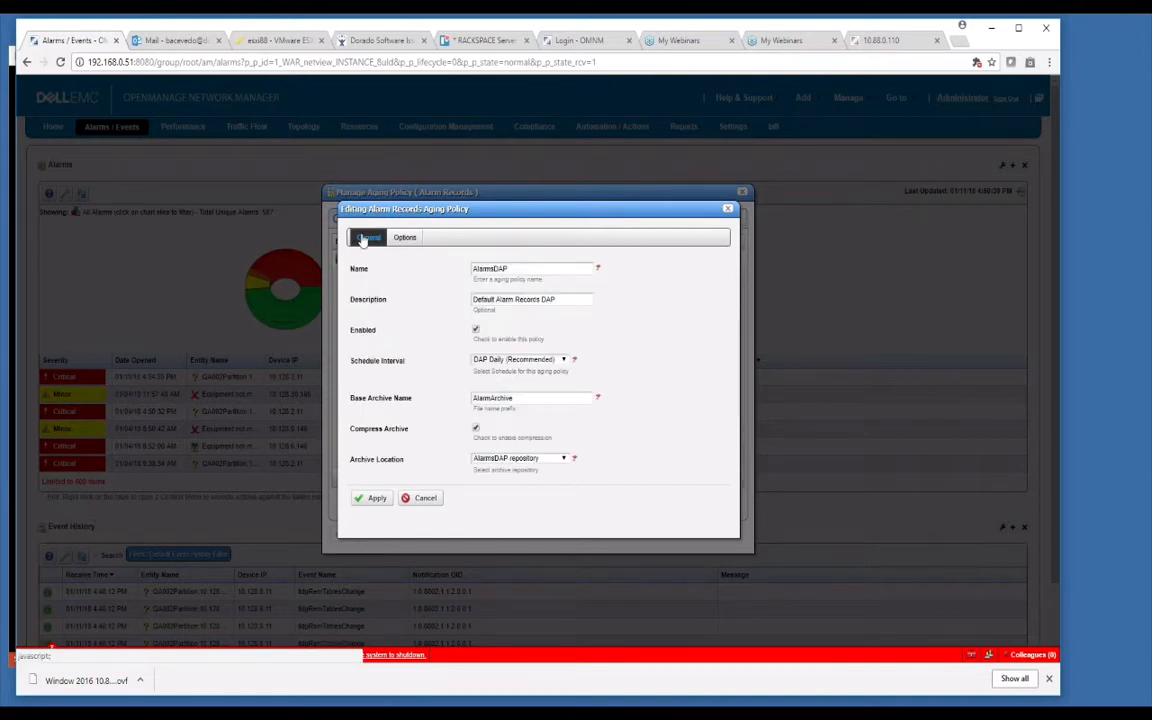
left_click(564, 459)
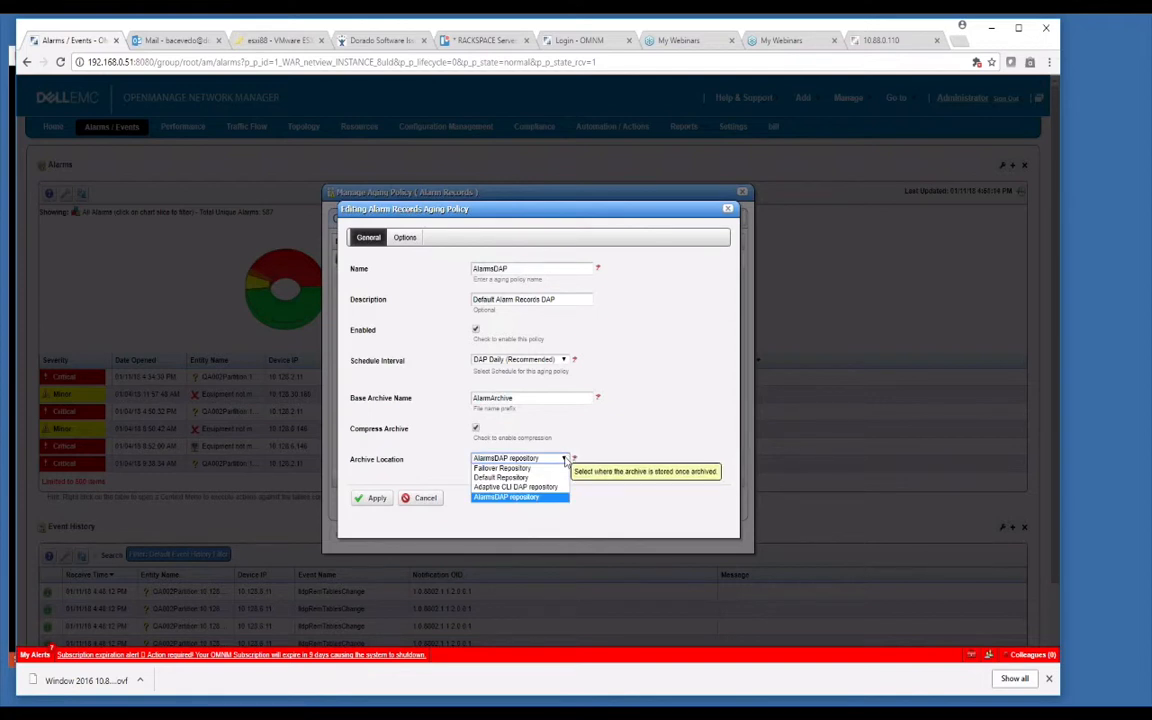
left_click(565, 361)
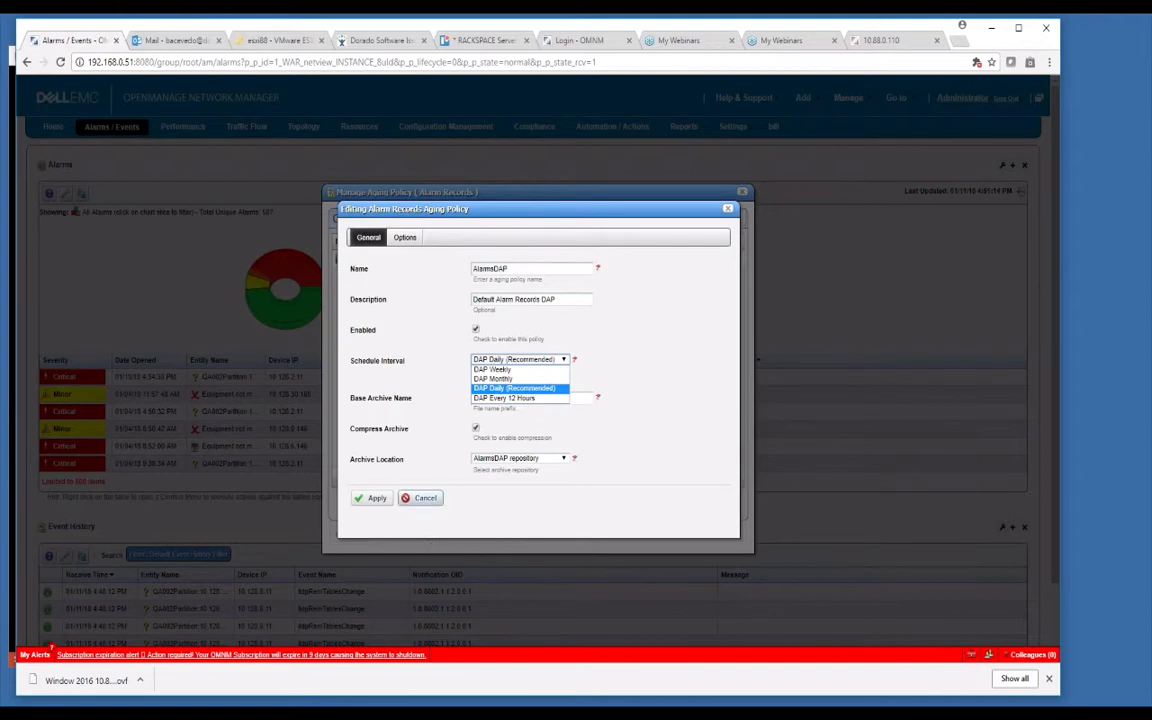
left_click(377, 498)
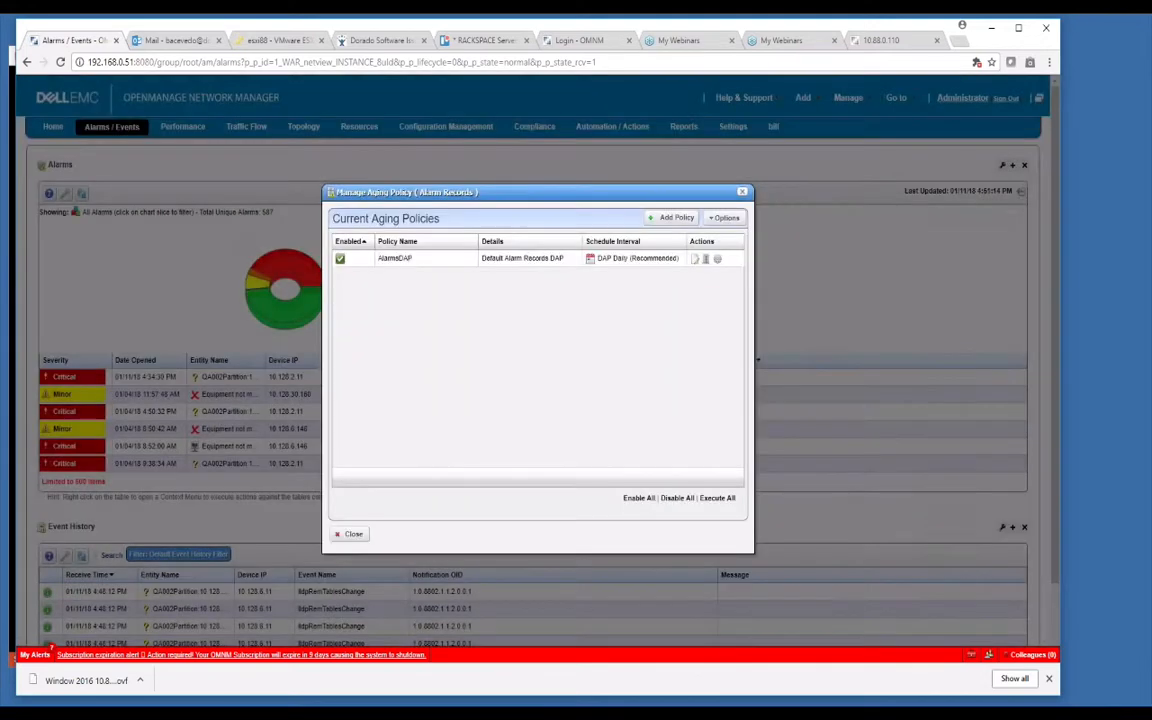
left_click(742, 193)
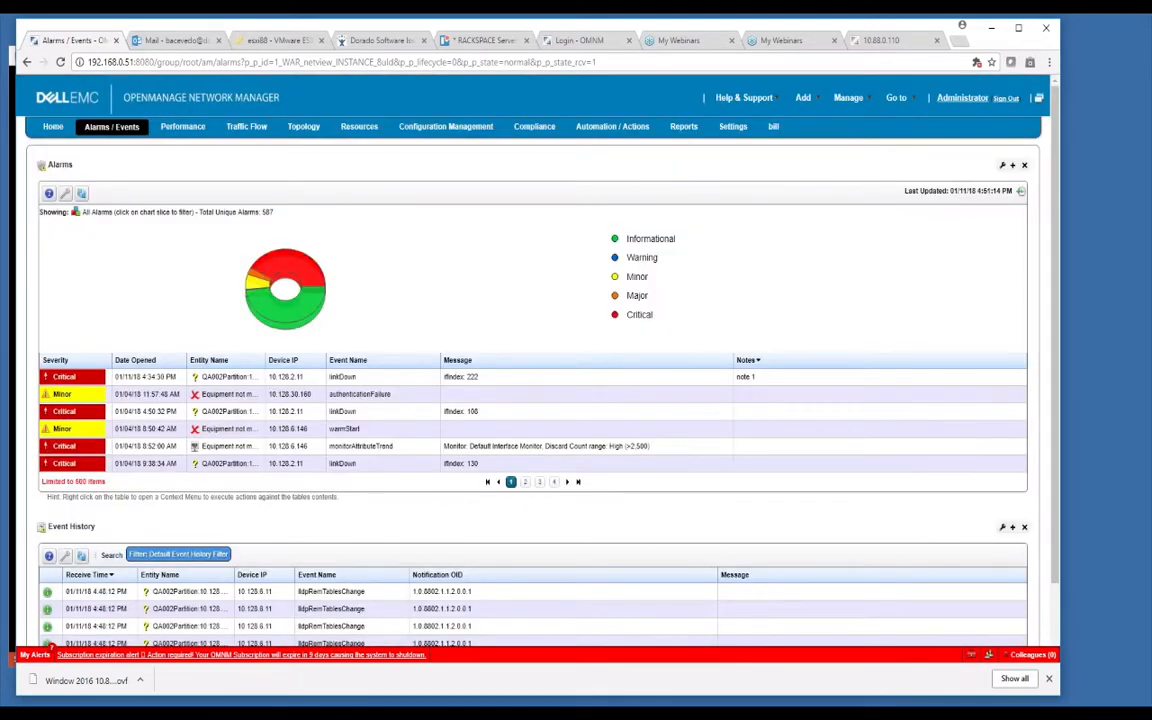
right_click(142, 415)
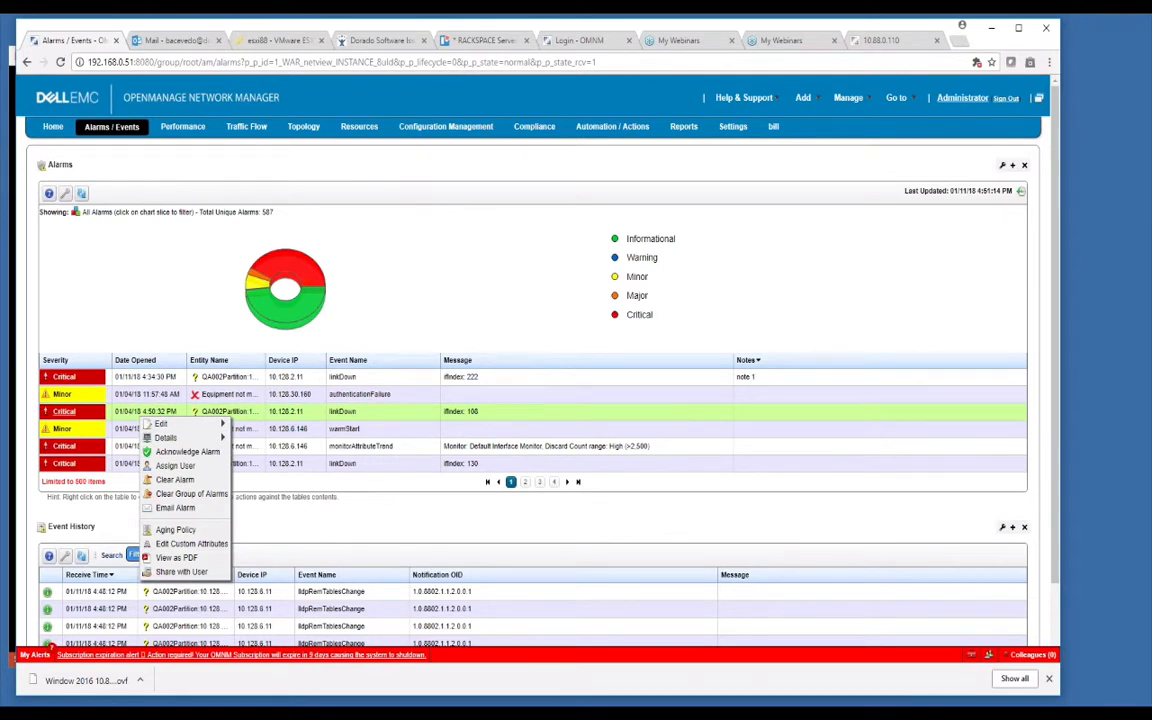
left_click(133, 244)
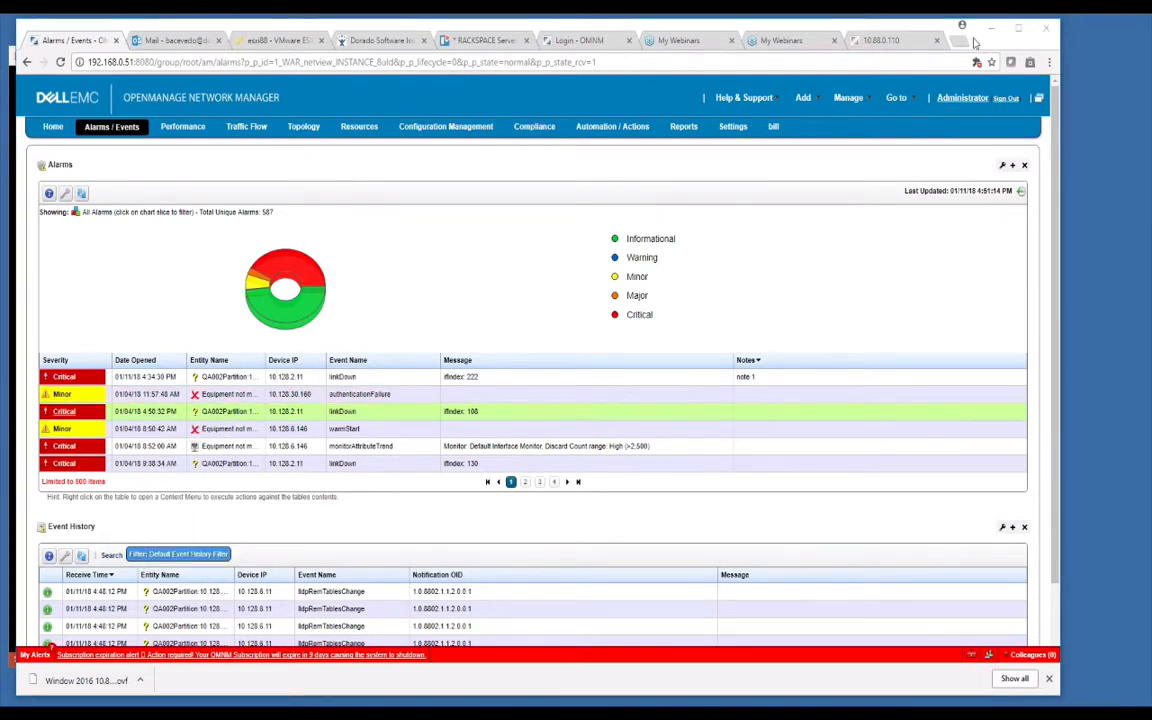
Expand the Alarms portlet, examine the chAlarmMinorFanBad alarm's details and MIB details, and return to the summary view
left_click(1013, 166)
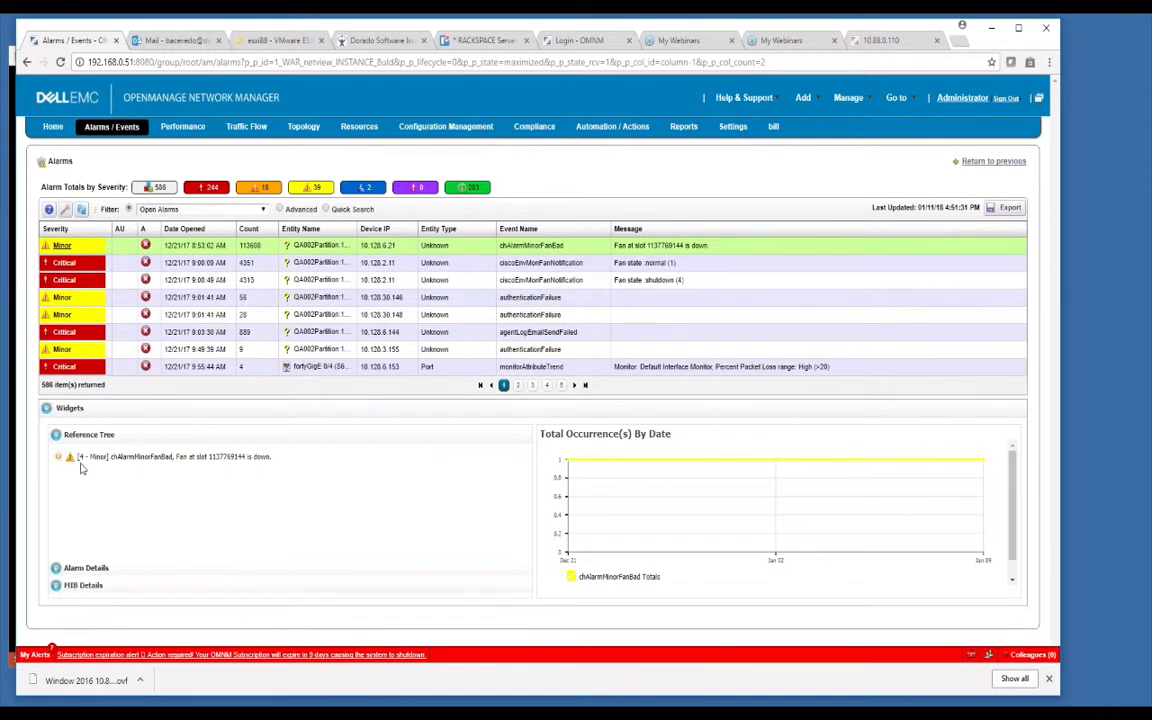
left_click(58, 567)
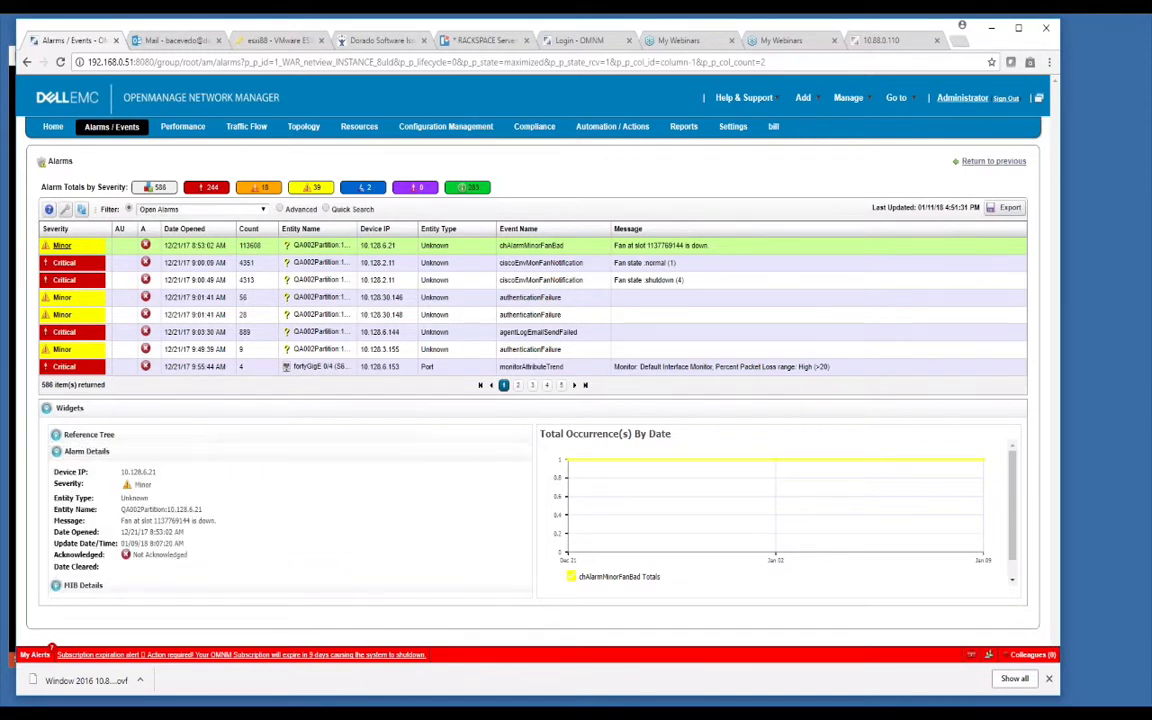
left_click(60, 585)
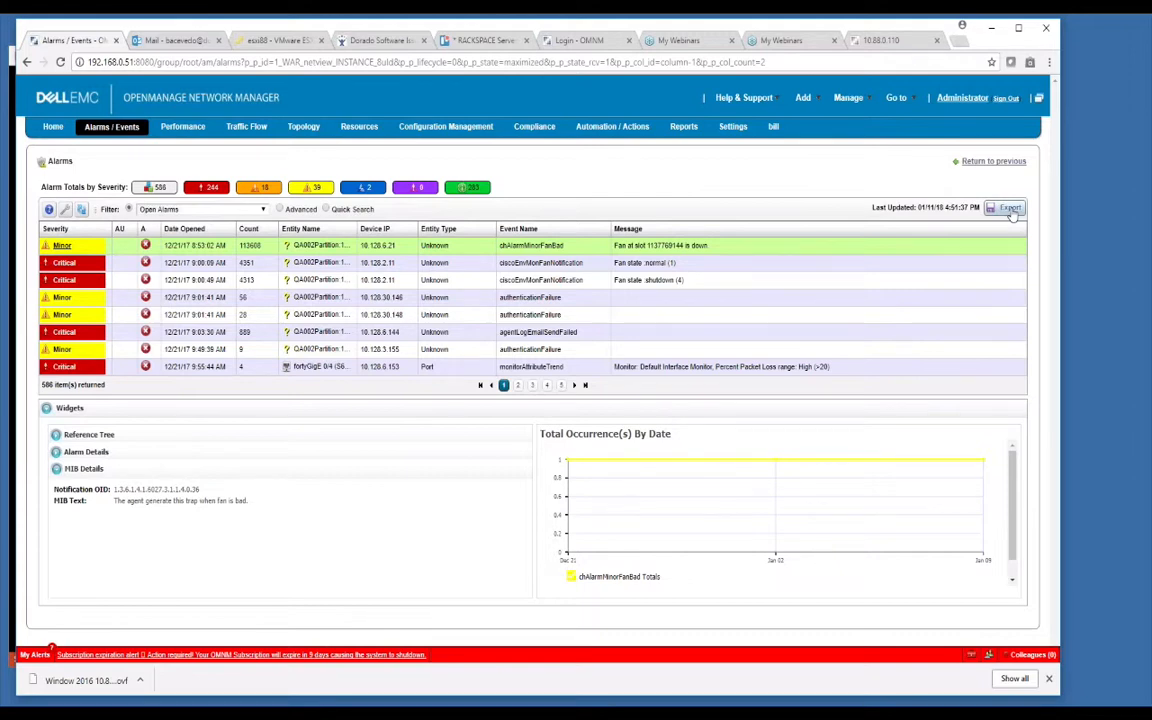
left_click(992, 161)
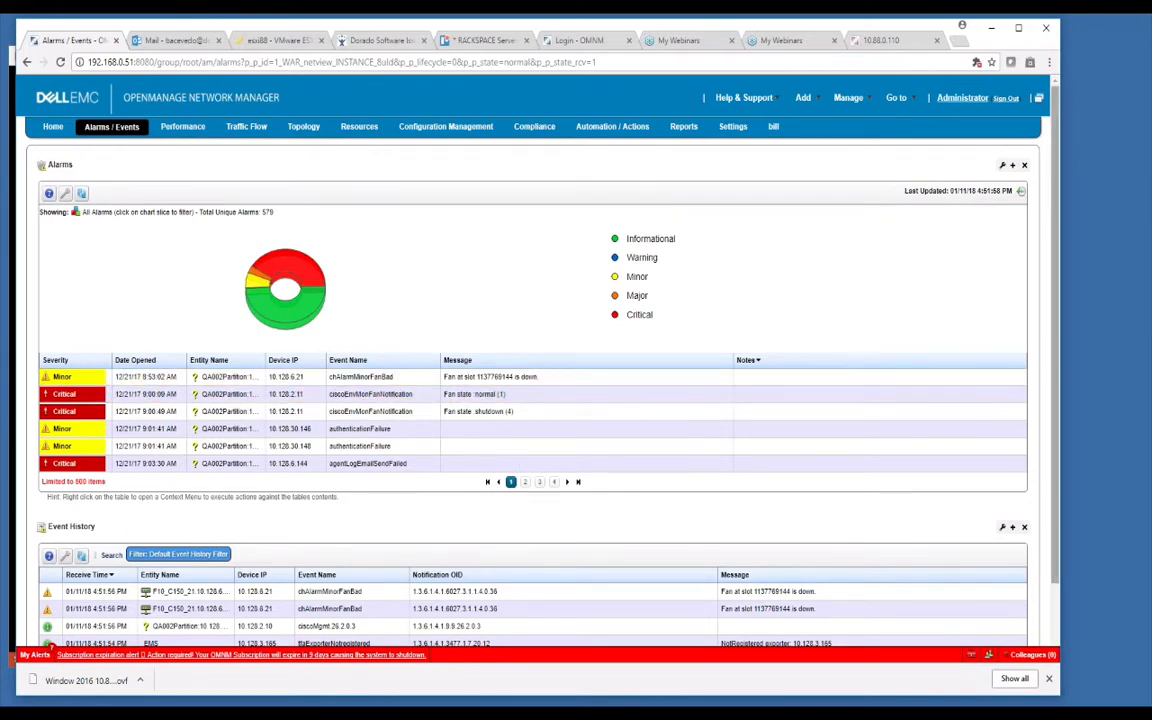
Examine the Event History list beneath the alarms
left_click_drag(1061, 369, 1047, 449)
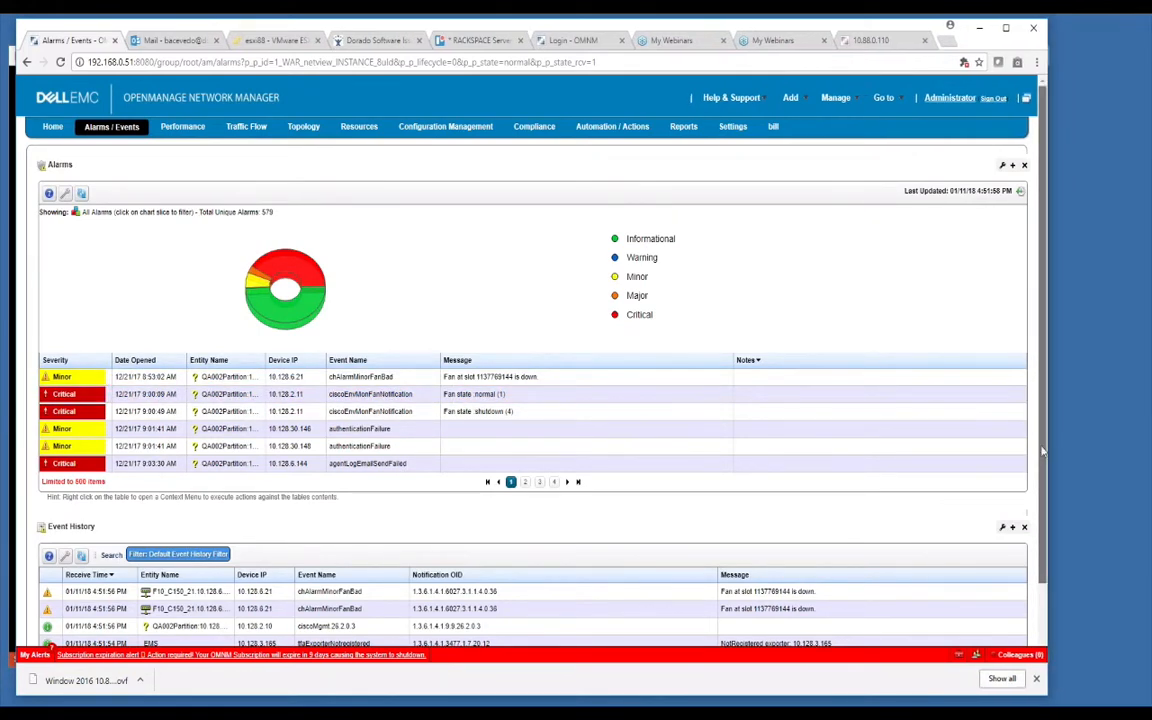
scroll(1042, 452, "down", 1)
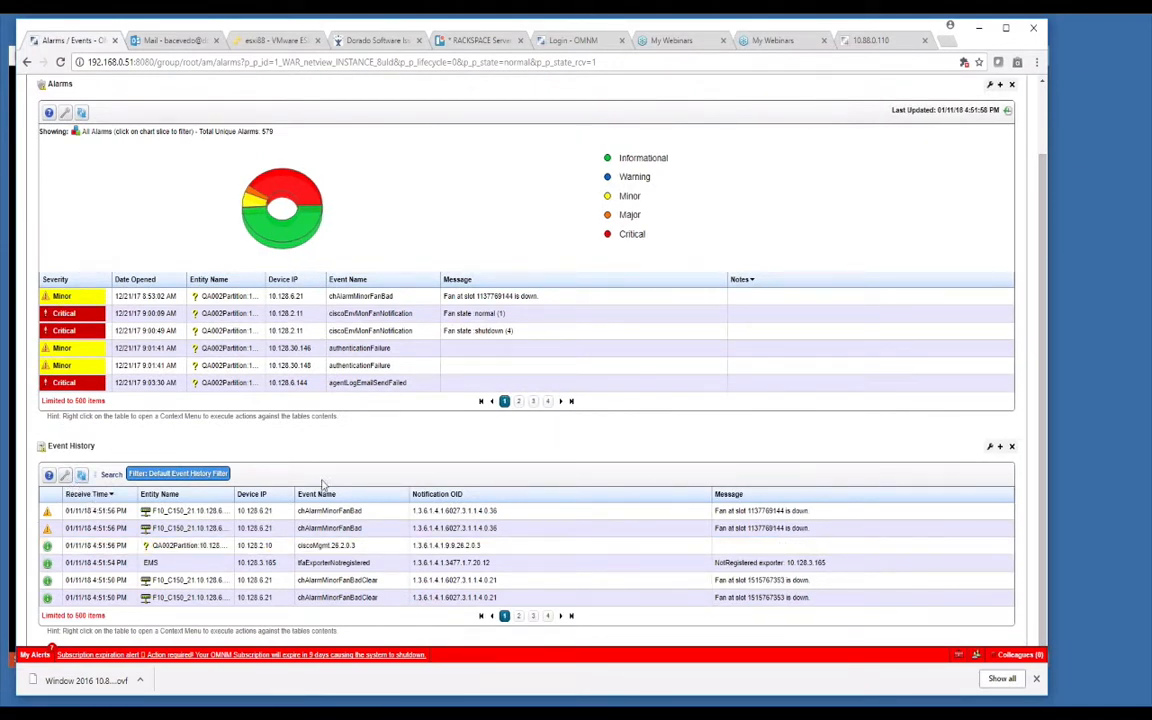
left_click(239, 511)
Open the online help for the Alarms portlet, enlarge its window, read the description, and minimize the help
left_click(48, 113)
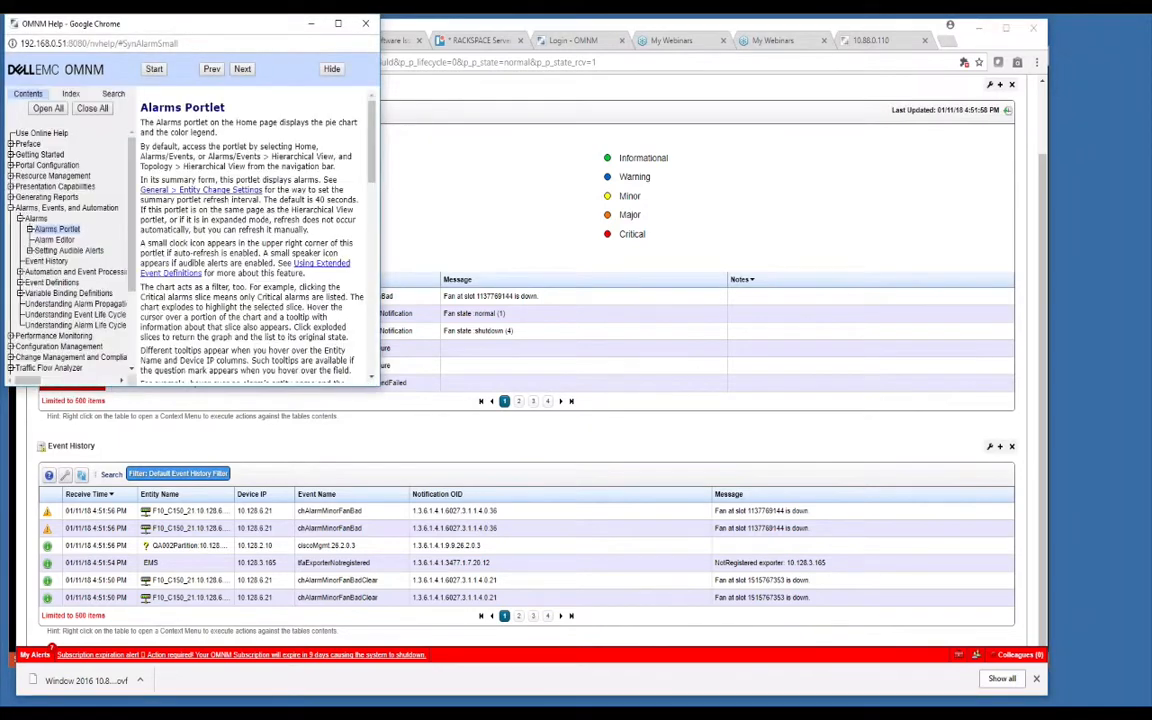
left_click_drag(378, 390, 985, 508)
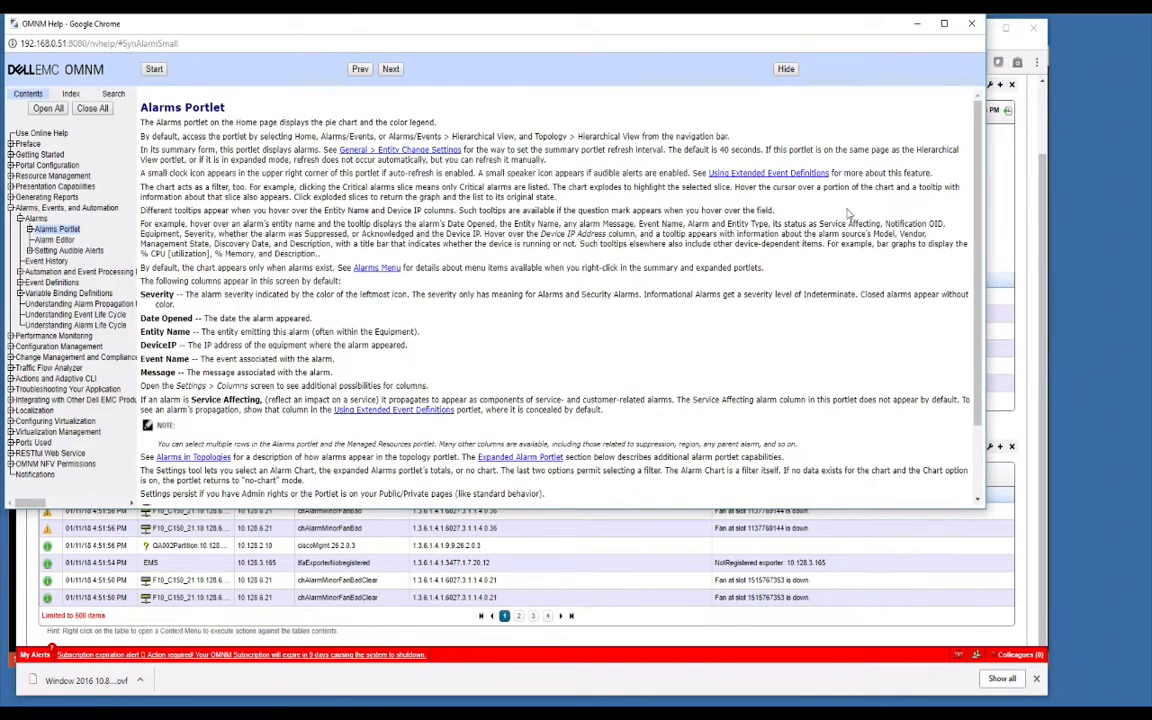
scroll(965, 230, "down", 1)
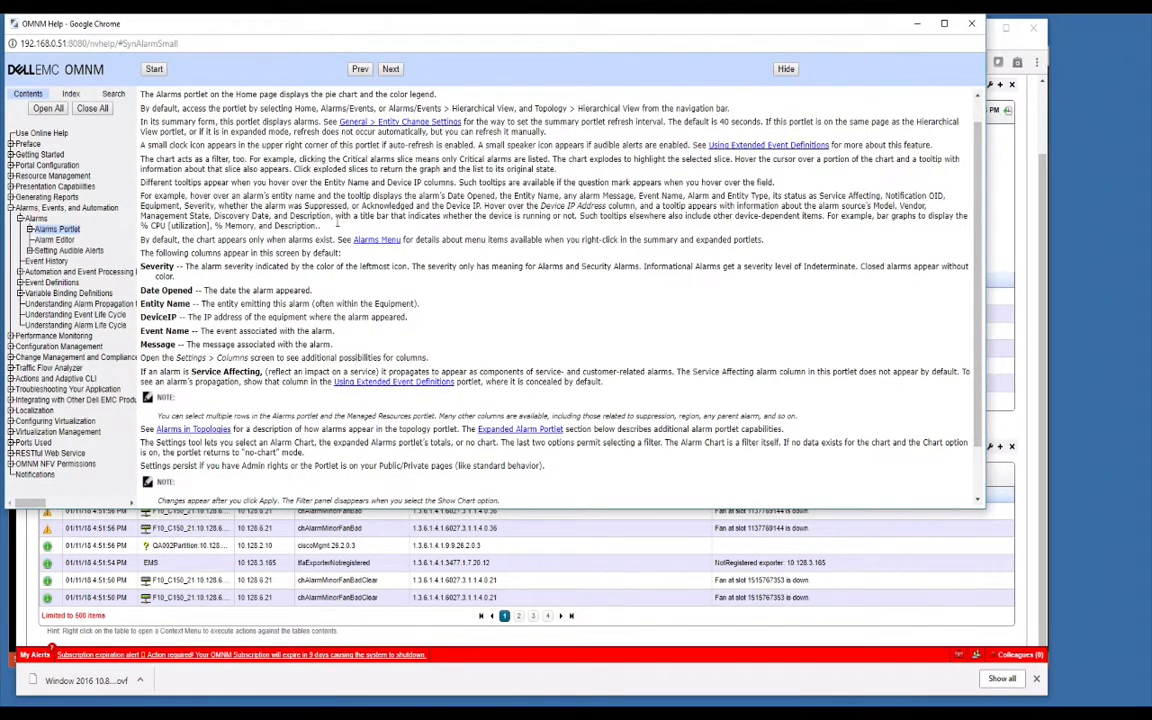
left_click(918, 25)
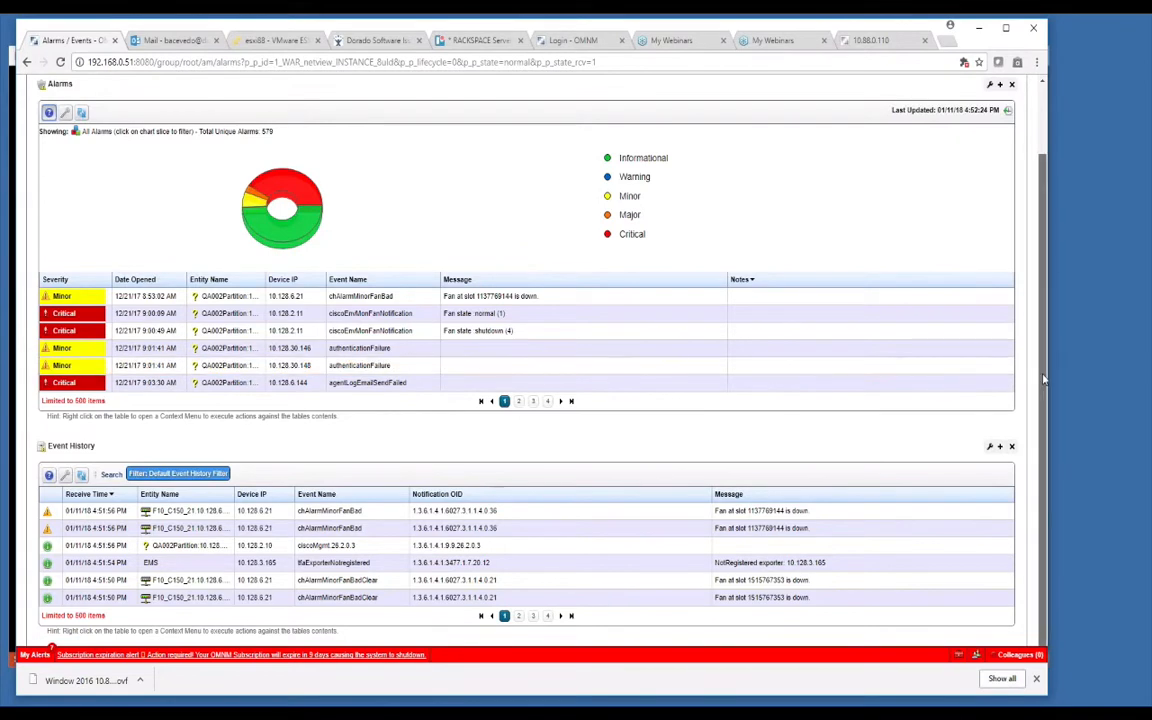
View the entity summary of the minor chAlarmMinorFanBad alarm on device 10.128.6.21
scroll(1028, 262, "up", 2)
mouse_move(229, 377)
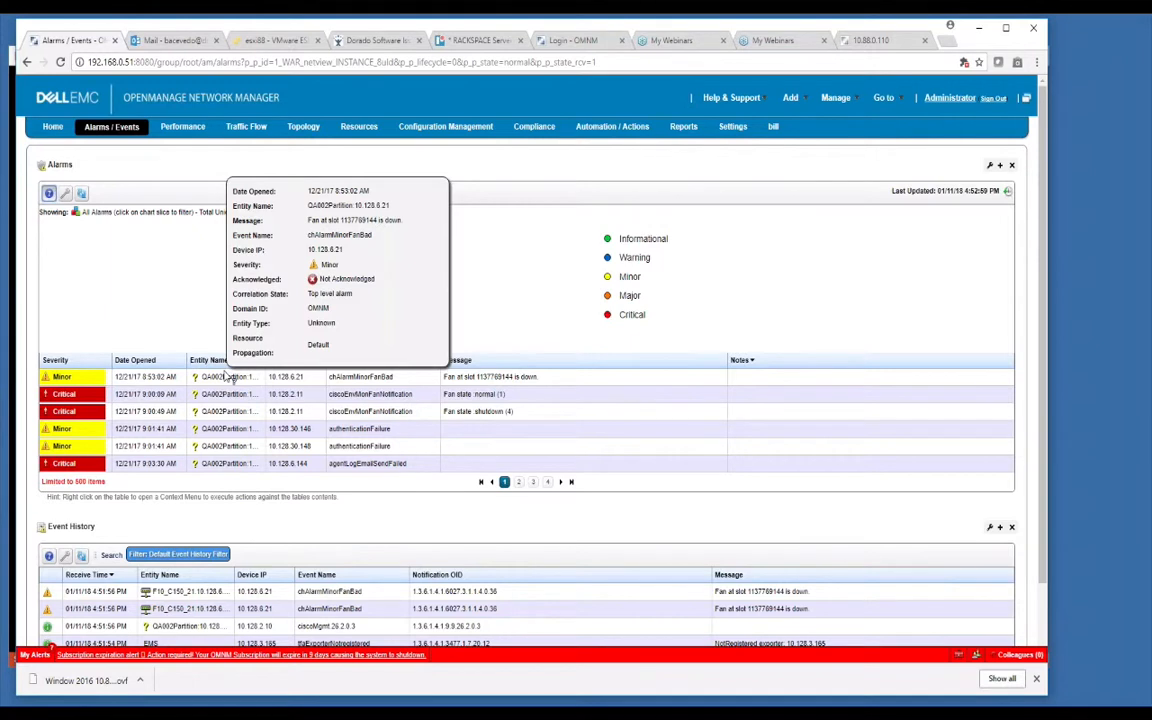
left_click(163, 378)
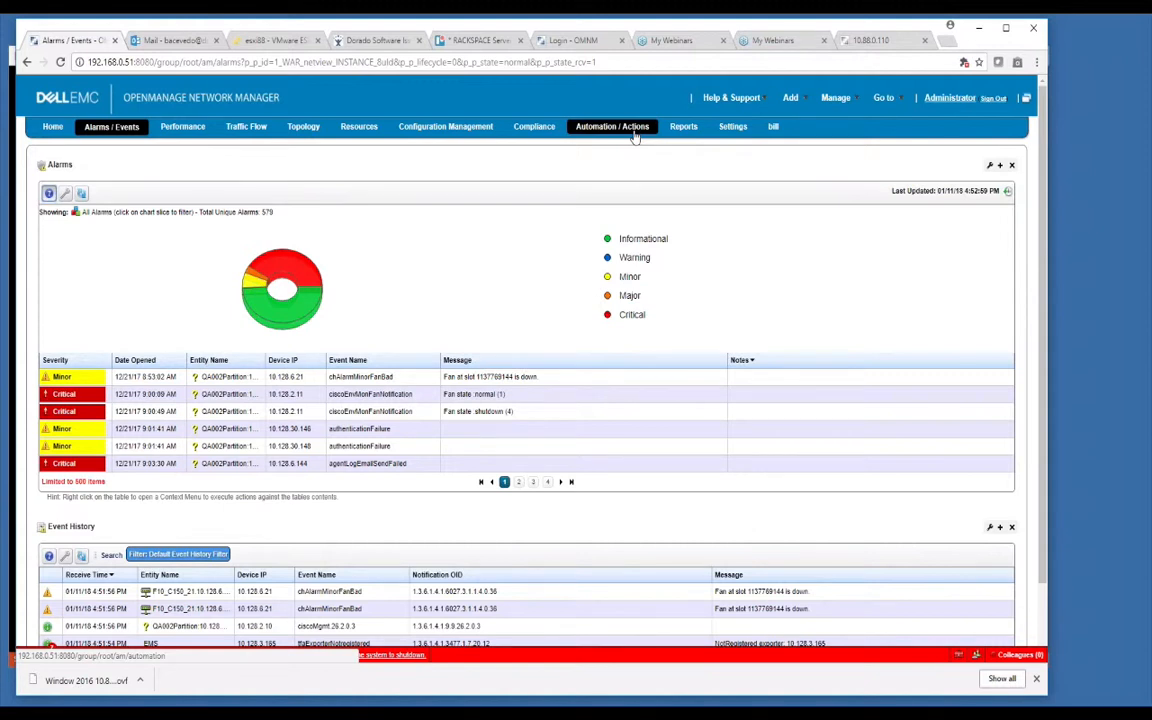
Open the Alarm Definitions settings and search the event definitions for "syslog"
mouse_move(733, 130)
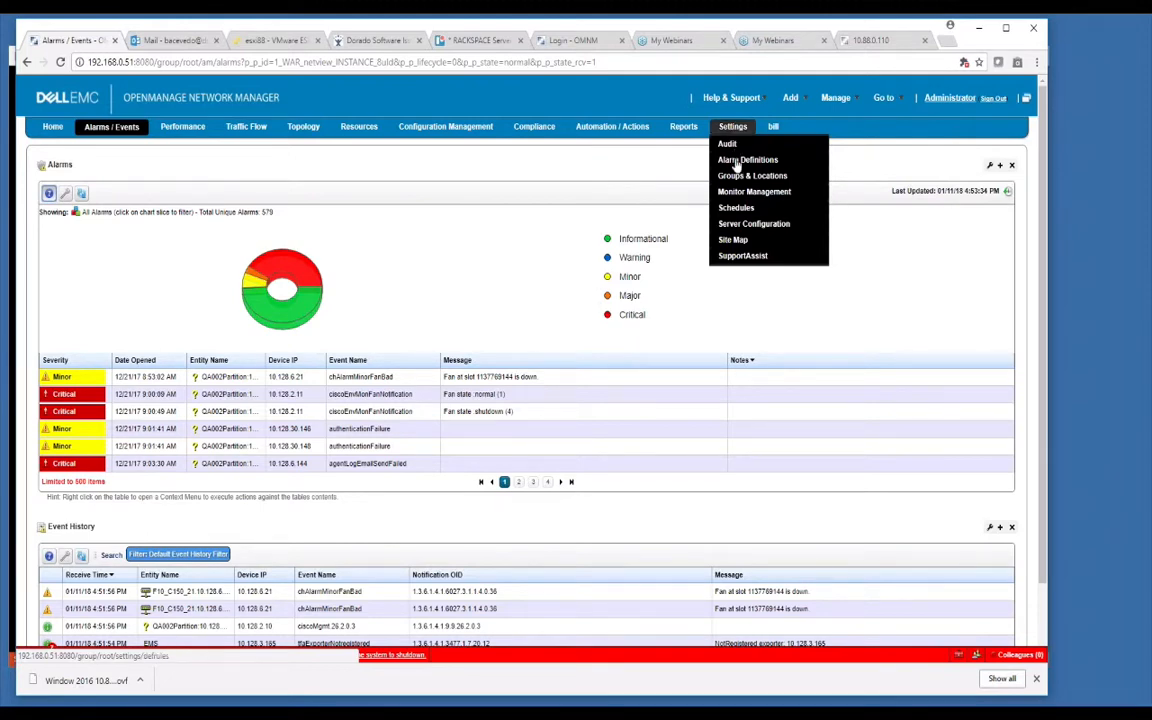
left_click(747, 160)
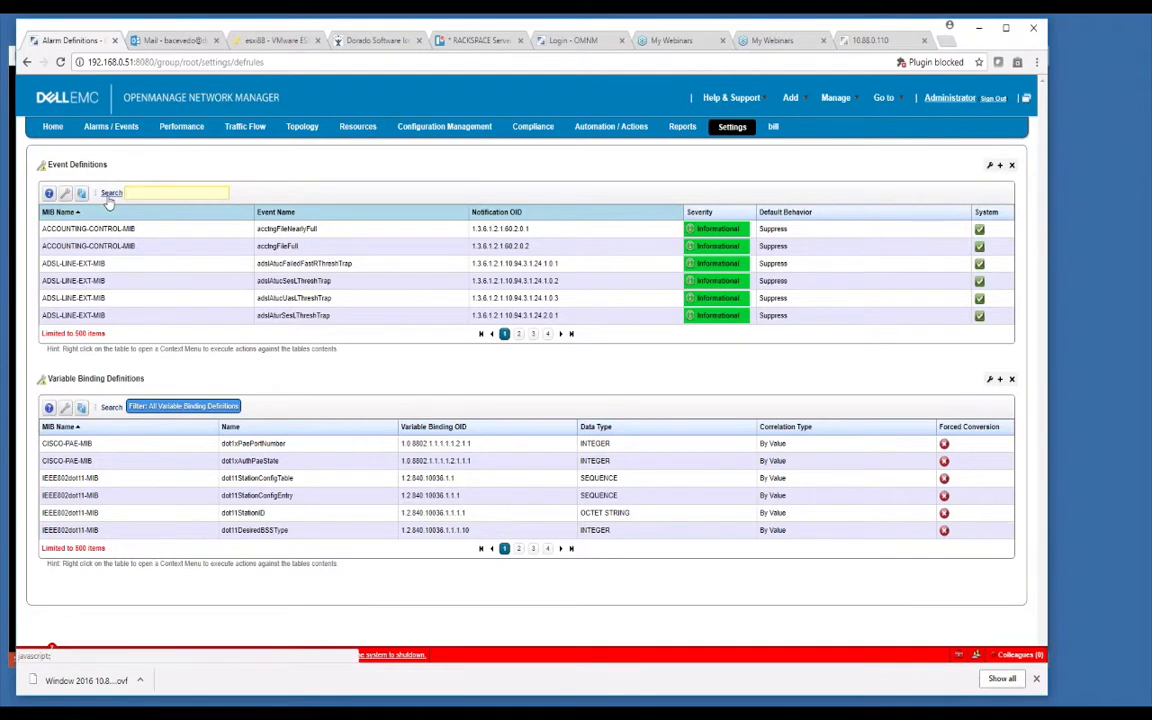
type("syslog")
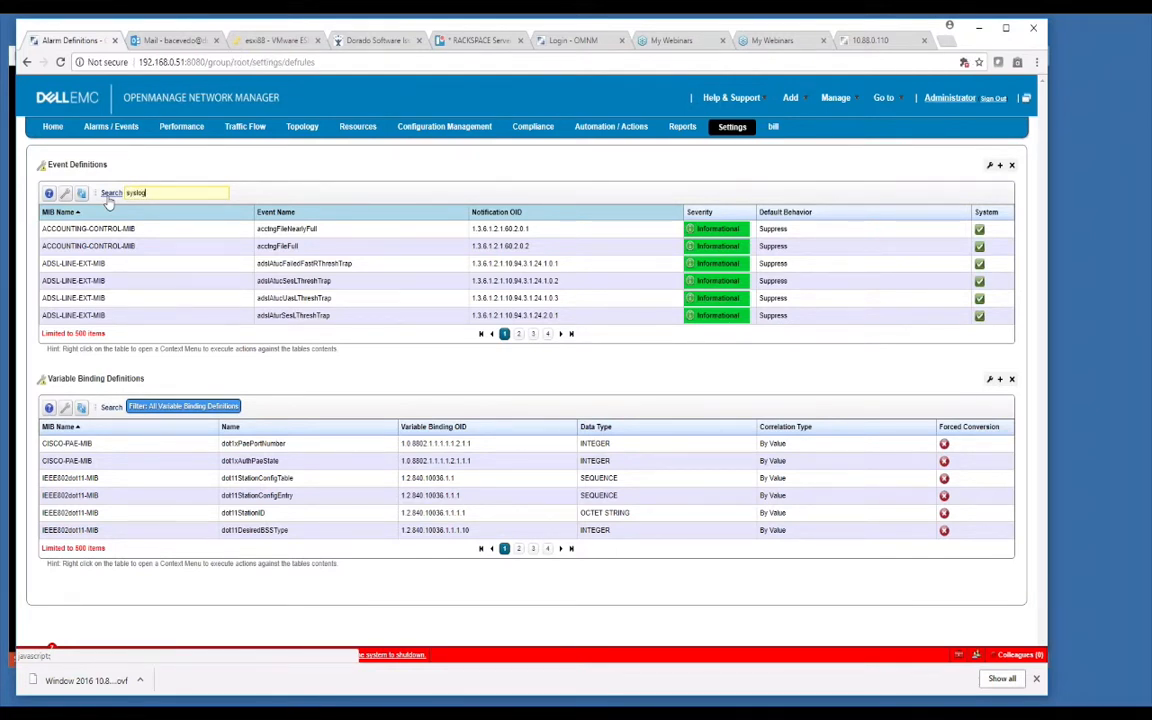
key("Return")
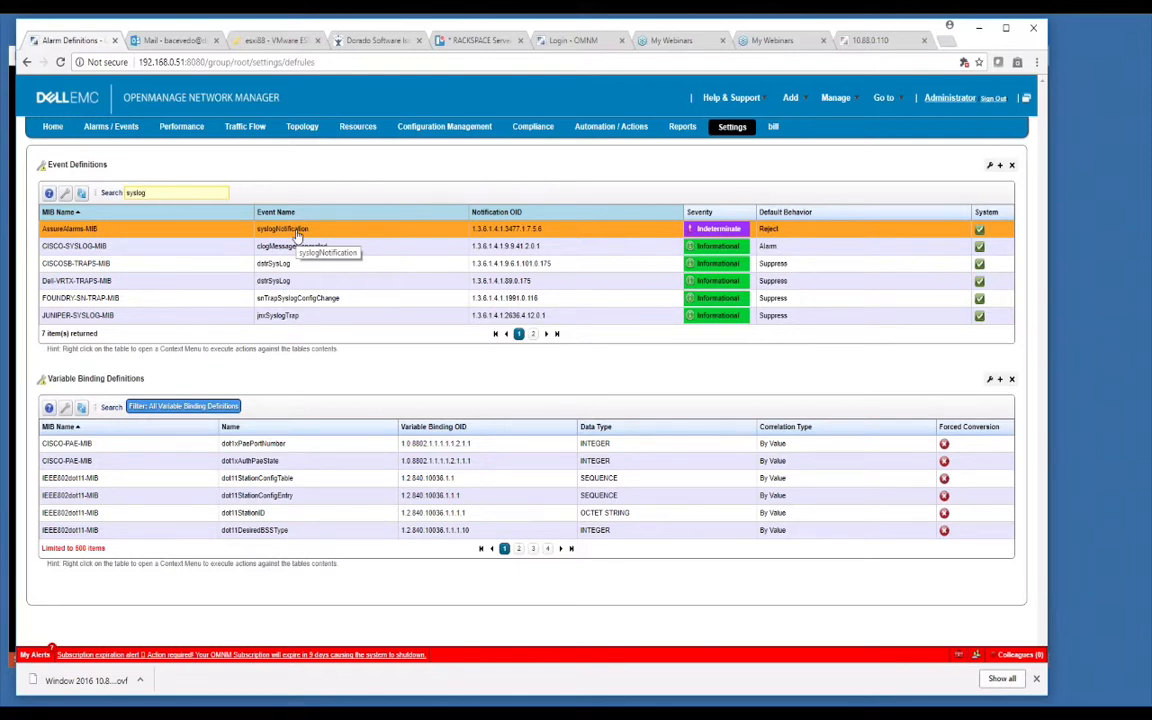
Try setting the default behavior to Suppress in the syslogNotification event definition, and cancel the edit
right_click(775, 234)
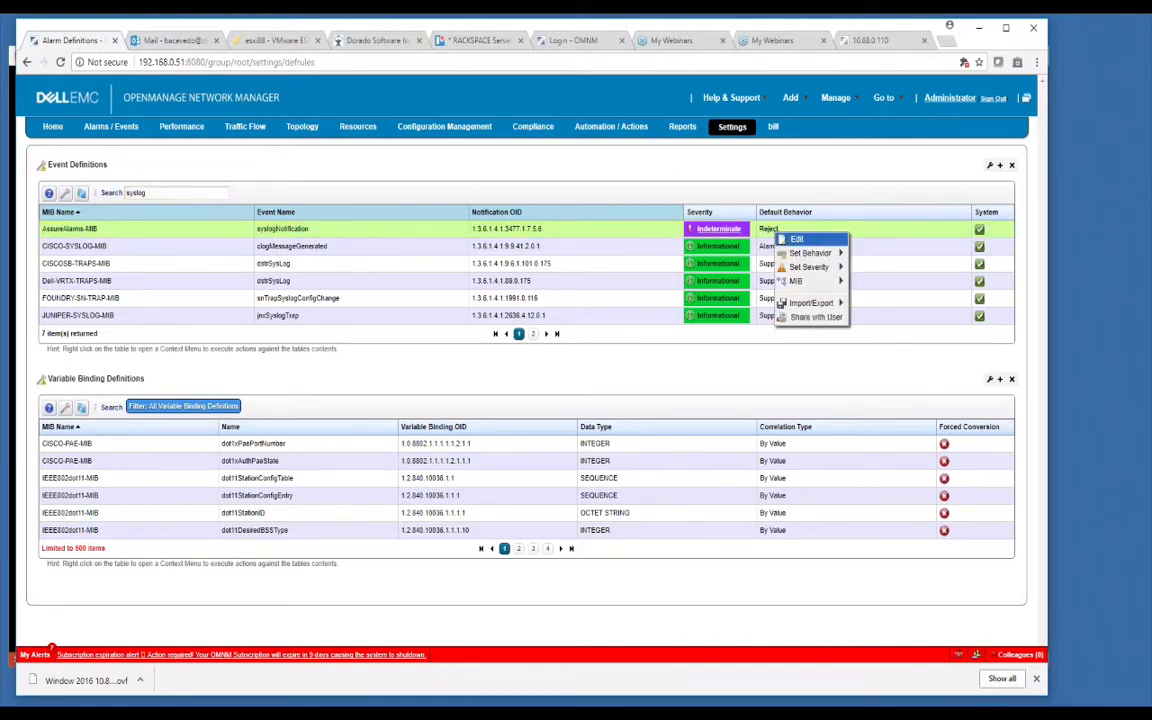
mouse_move(800, 254)
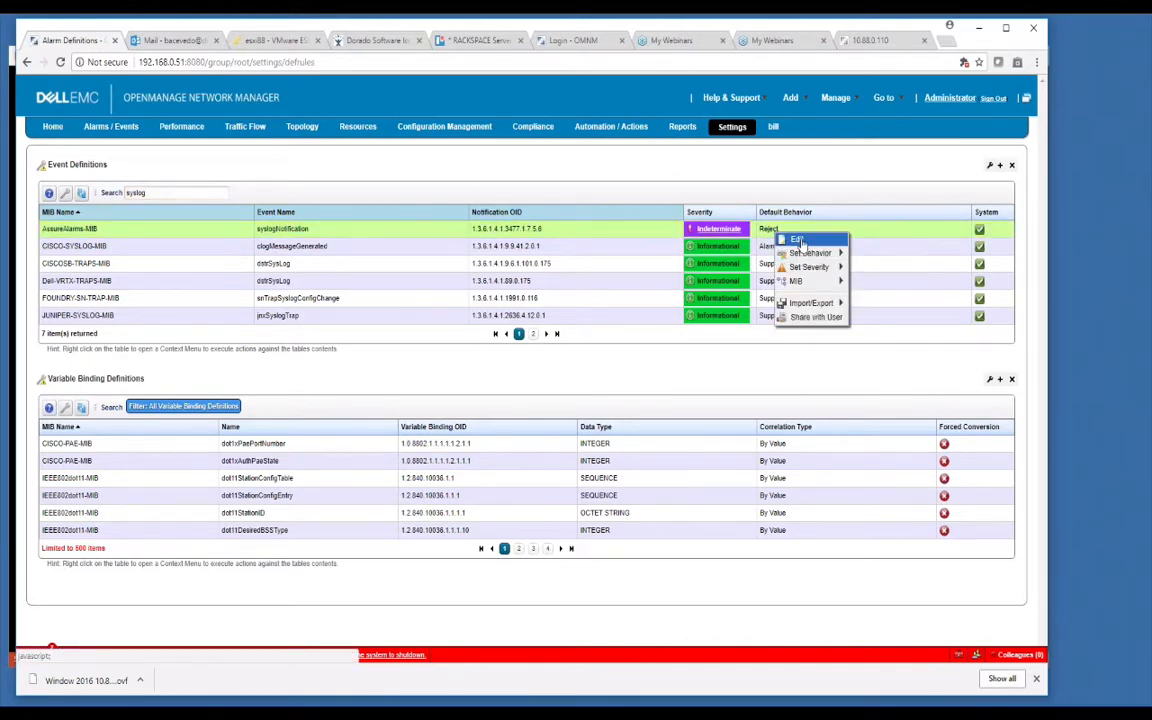
left_click(797, 240)
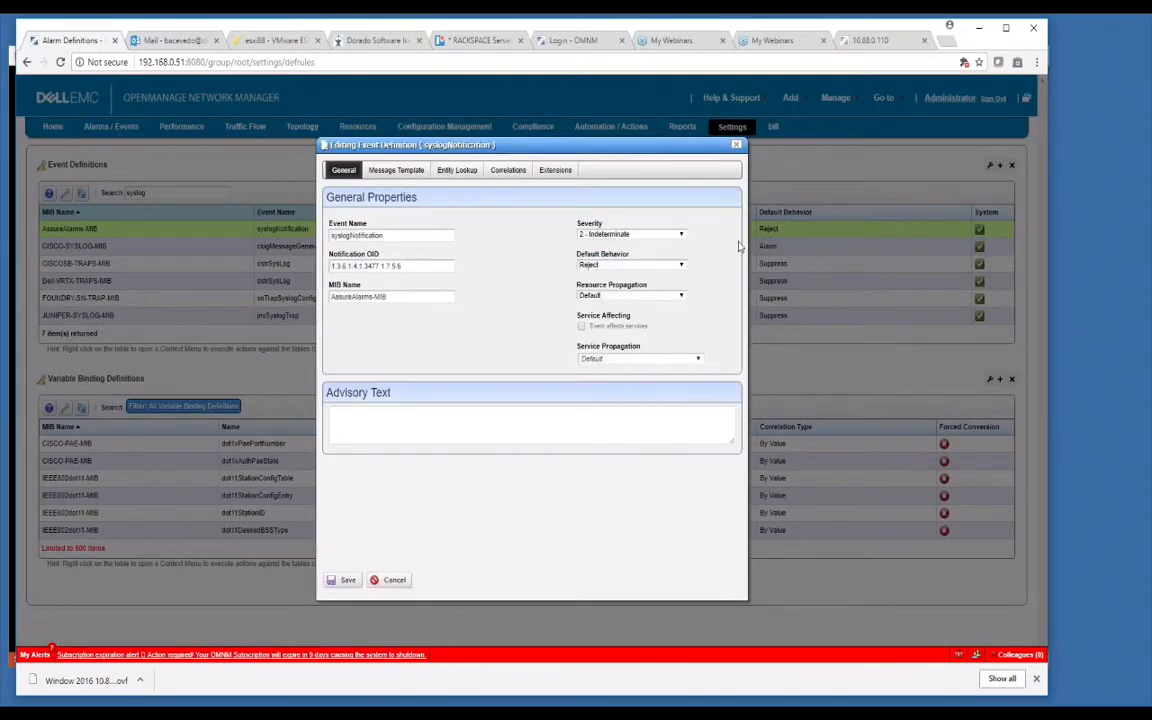
left_click(663, 265)
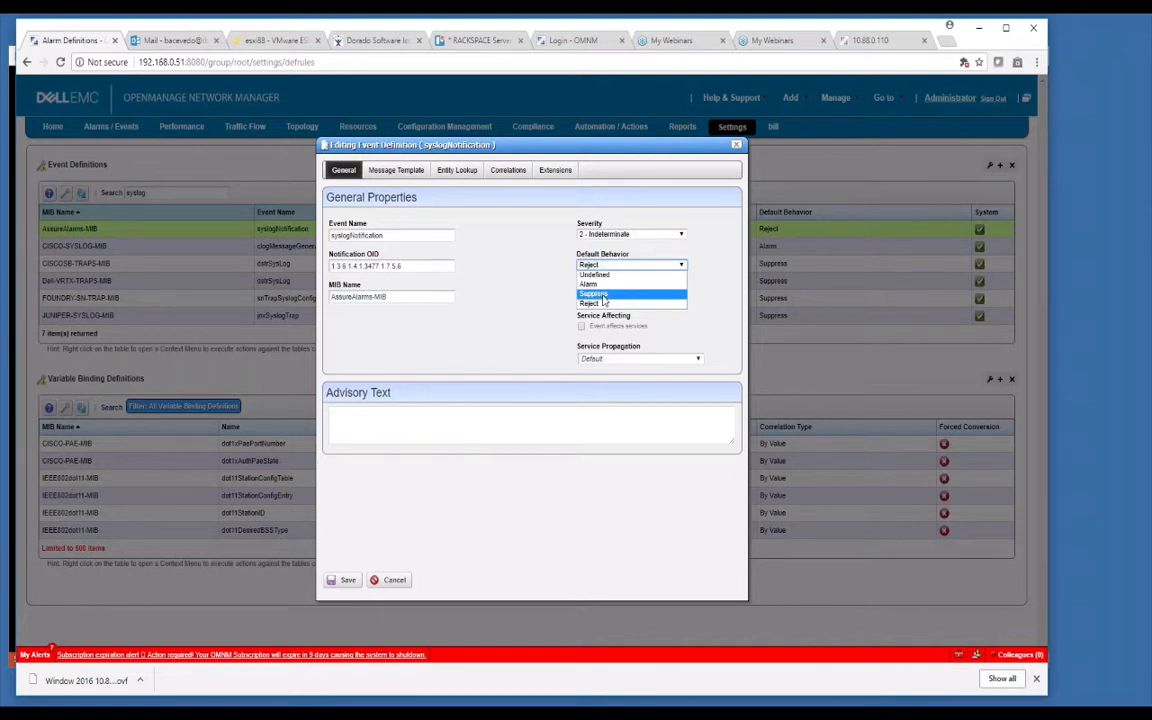
left_click(603, 294)
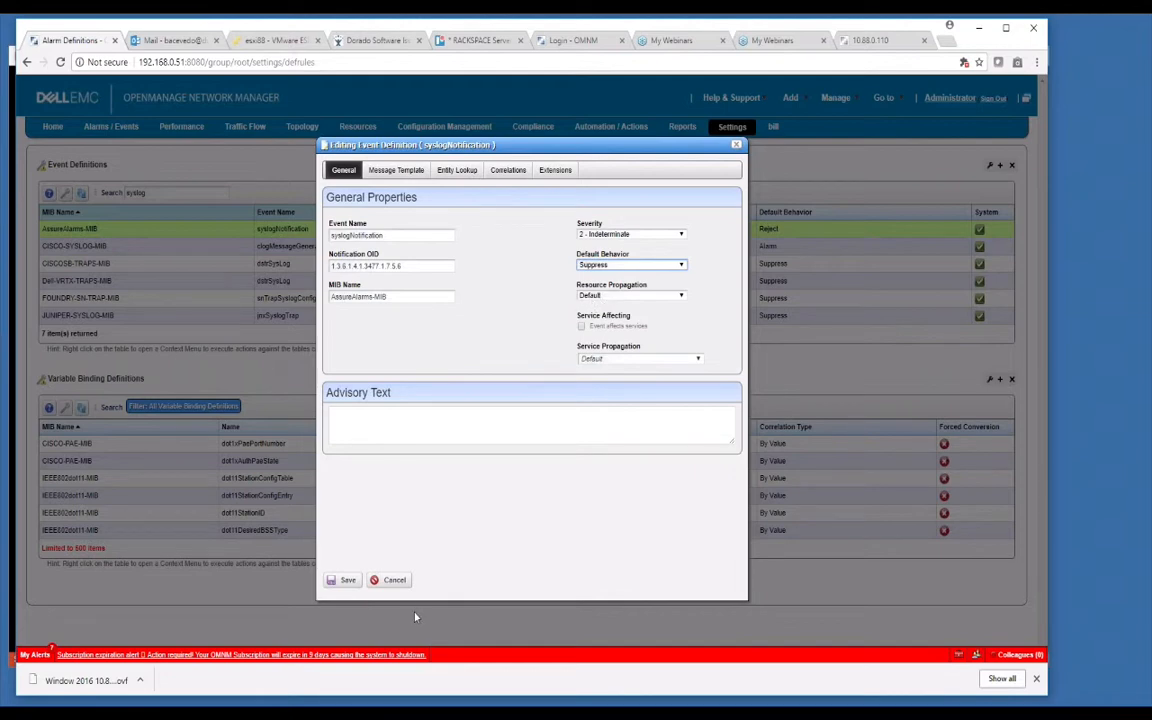
left_click(399, 584)
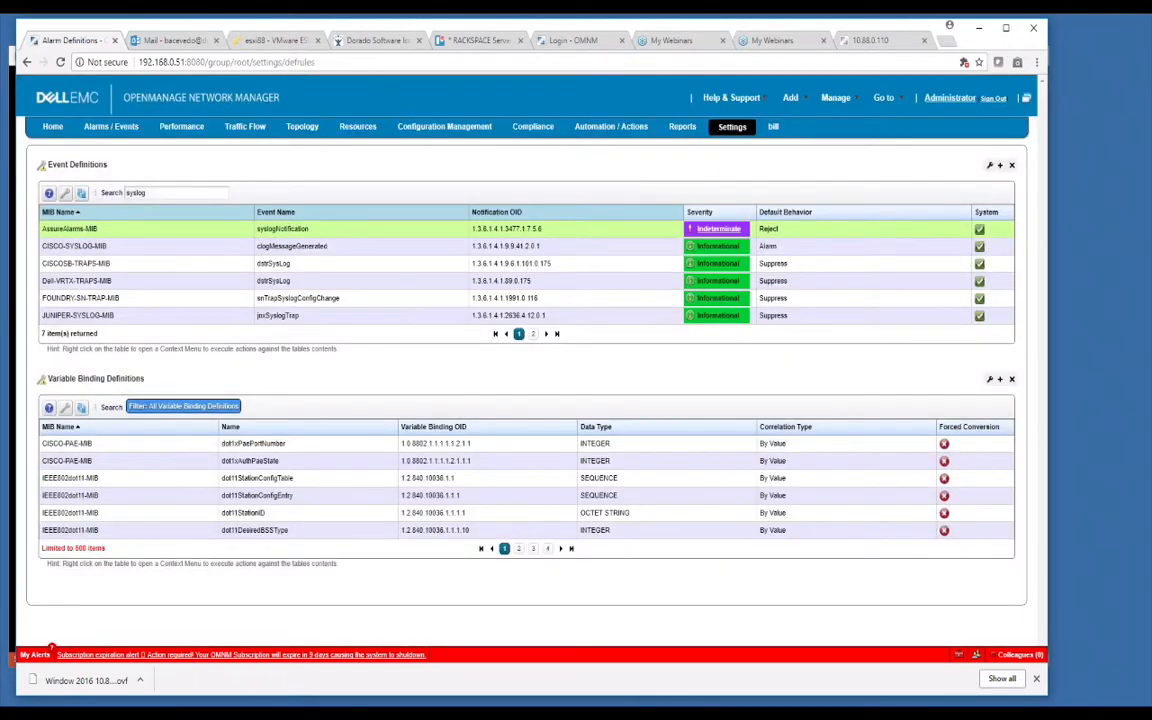
Go to the Automation / Actions page and start a new Syslog Escalation rule of the Protocol Translation category
left_click(611, 126)
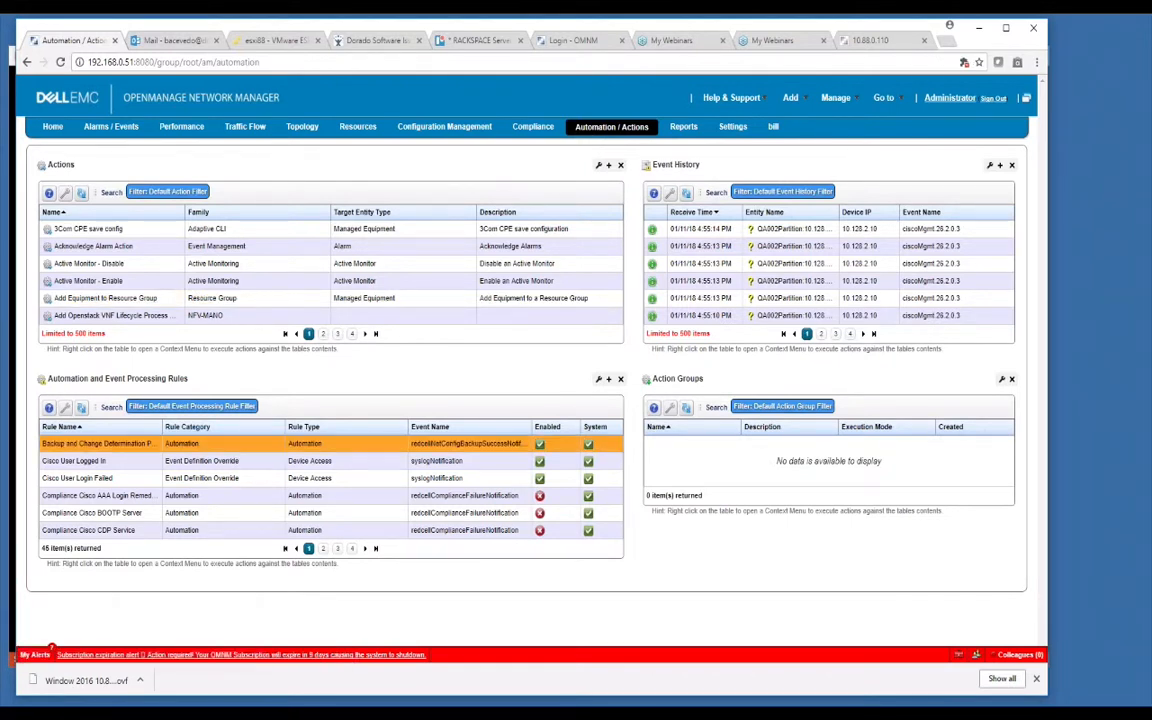
right_click(196, 446)
left_click(219, 453)
right_click(228, 452)
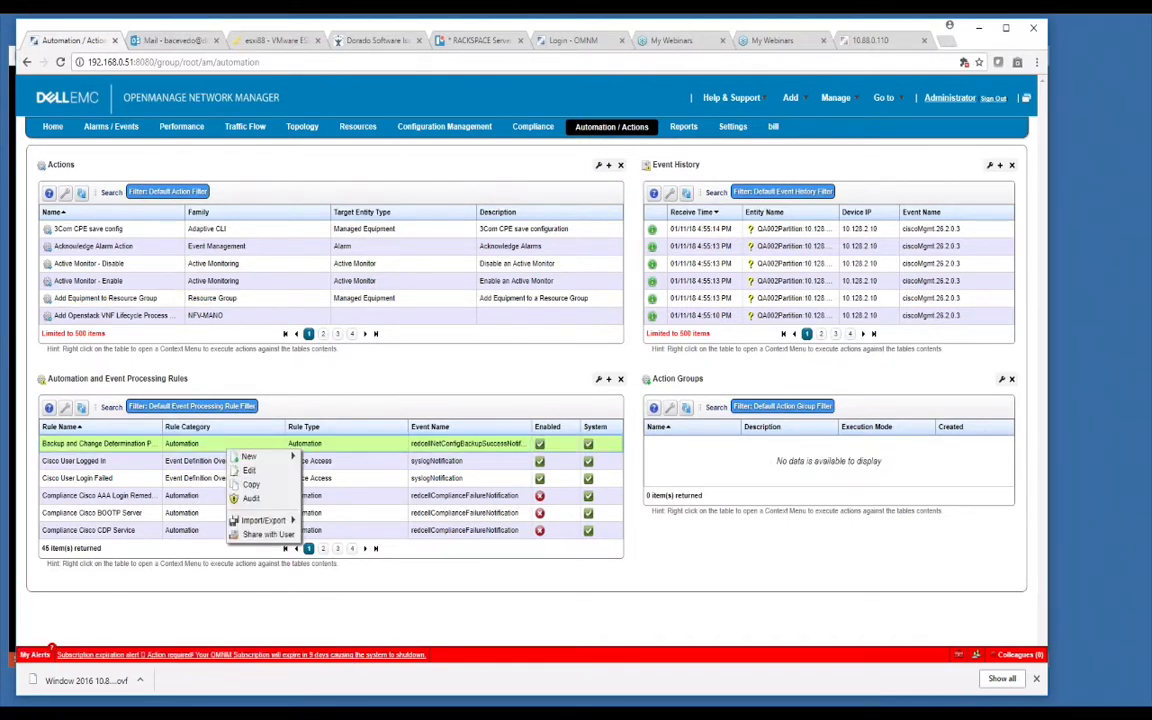
left_click(231, 444)
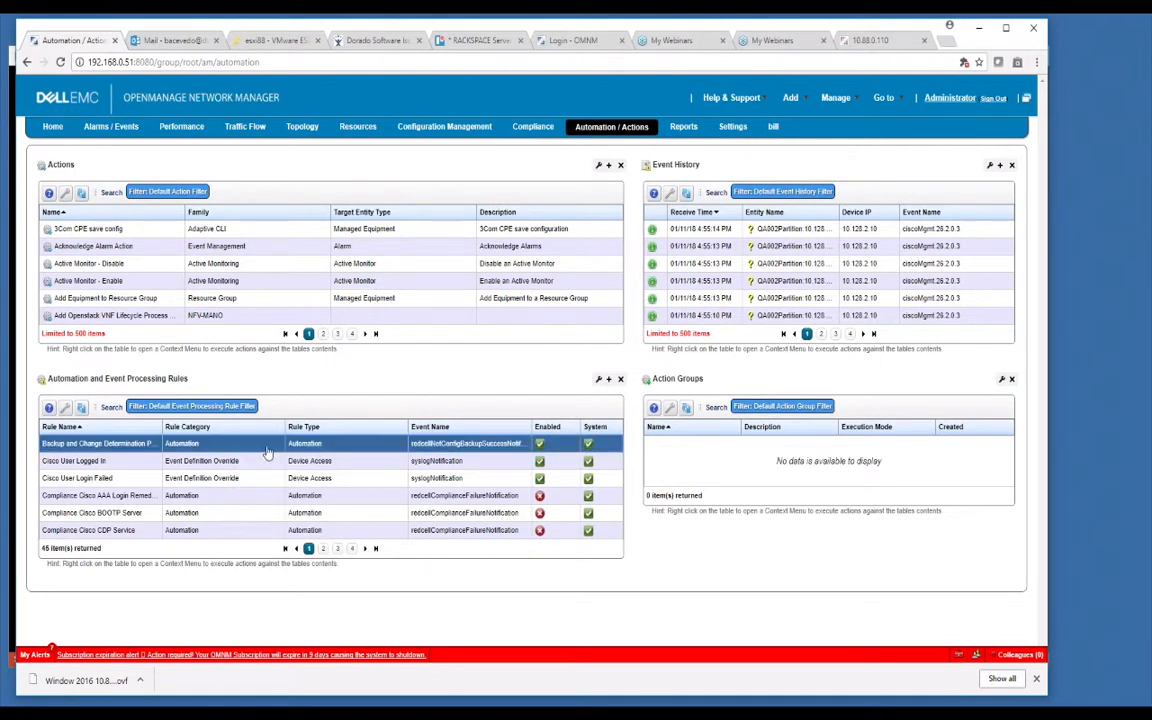
right_click(266, 452)
left_click(262, 447)
right_click(303, 451)
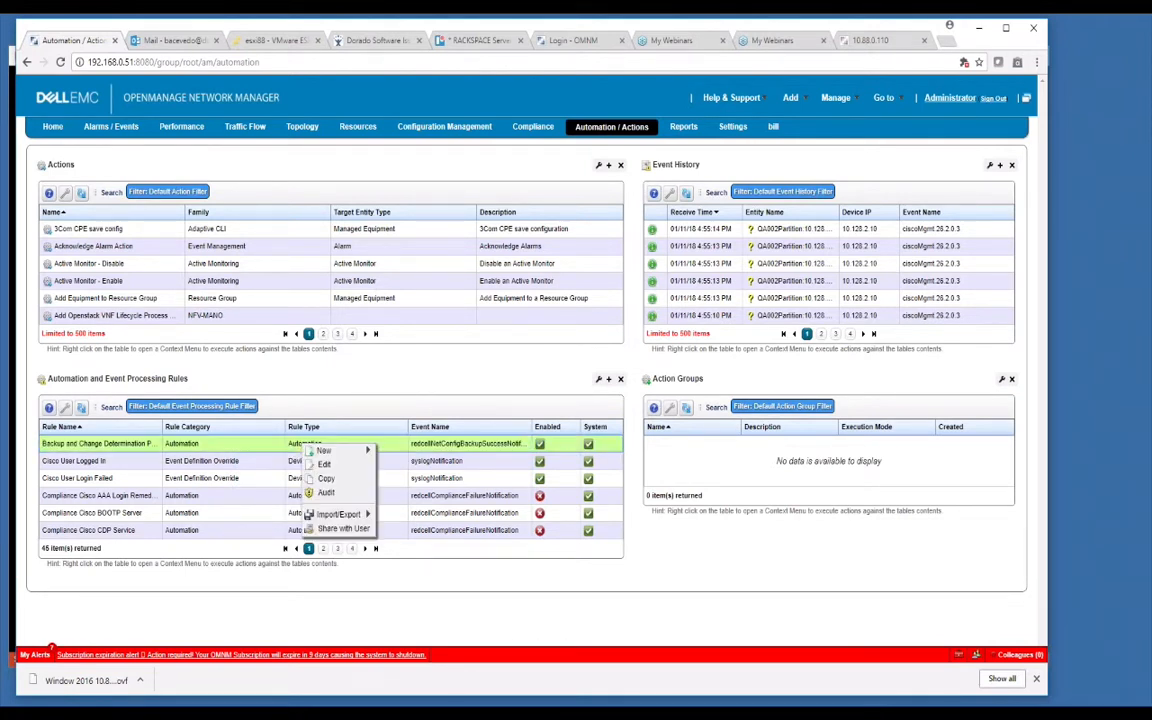
mouse_move(320, 451)
mouse_move(400, 455)
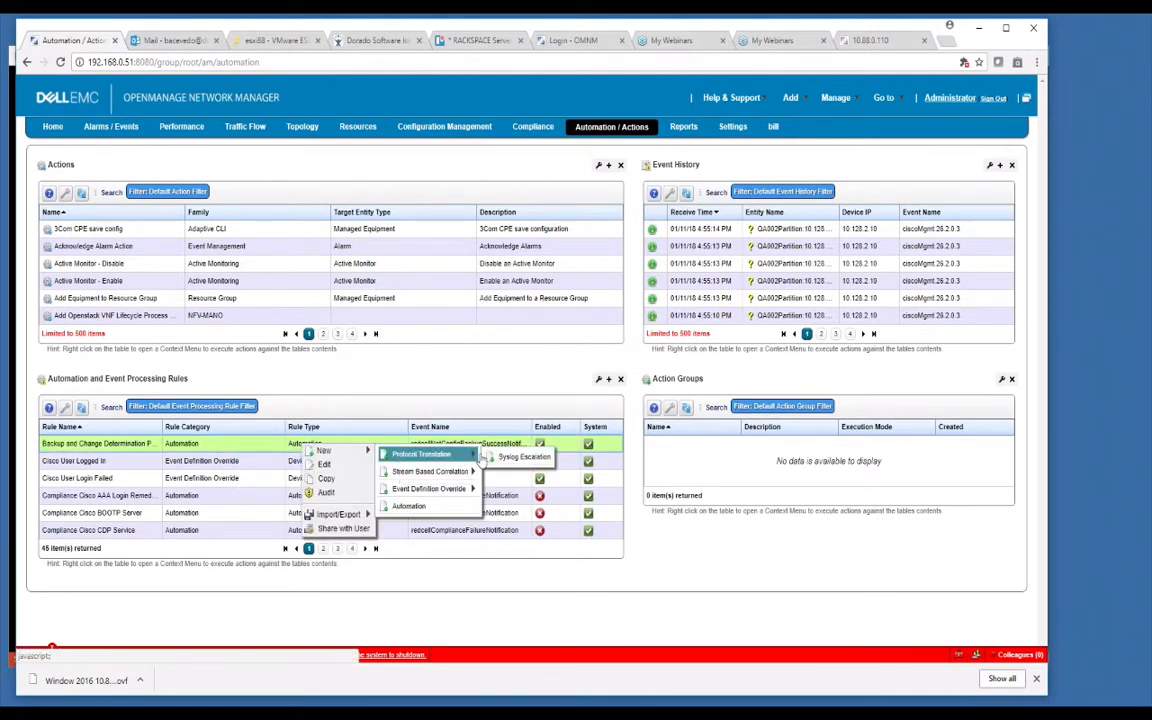
left_click(512, 457)
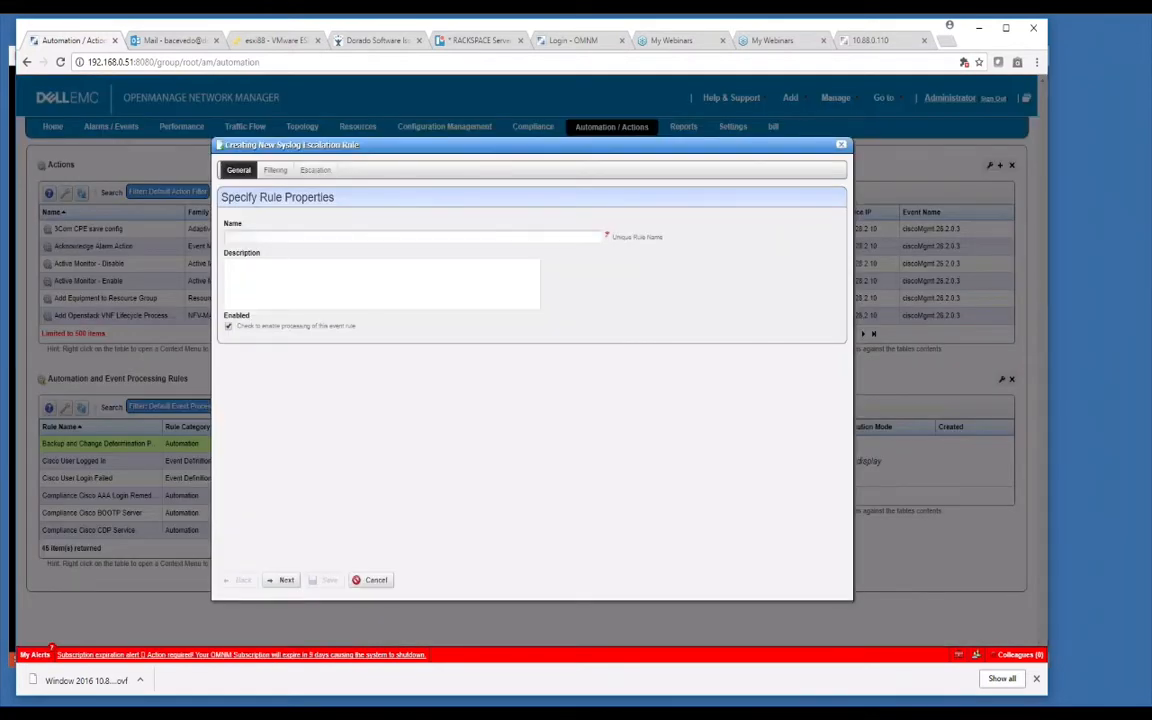
Name the new escalation rule "syslog" and proceed to its filter conditions
left_click(265, 236)
type("syslog")
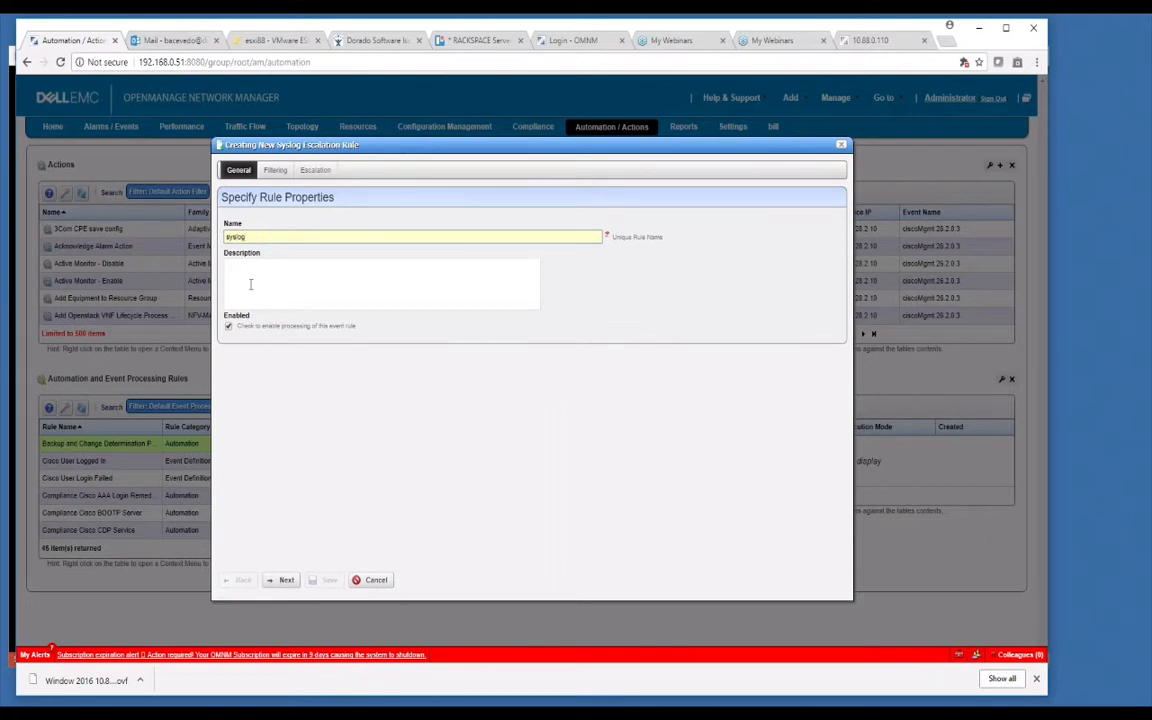
left_click(315, 425)
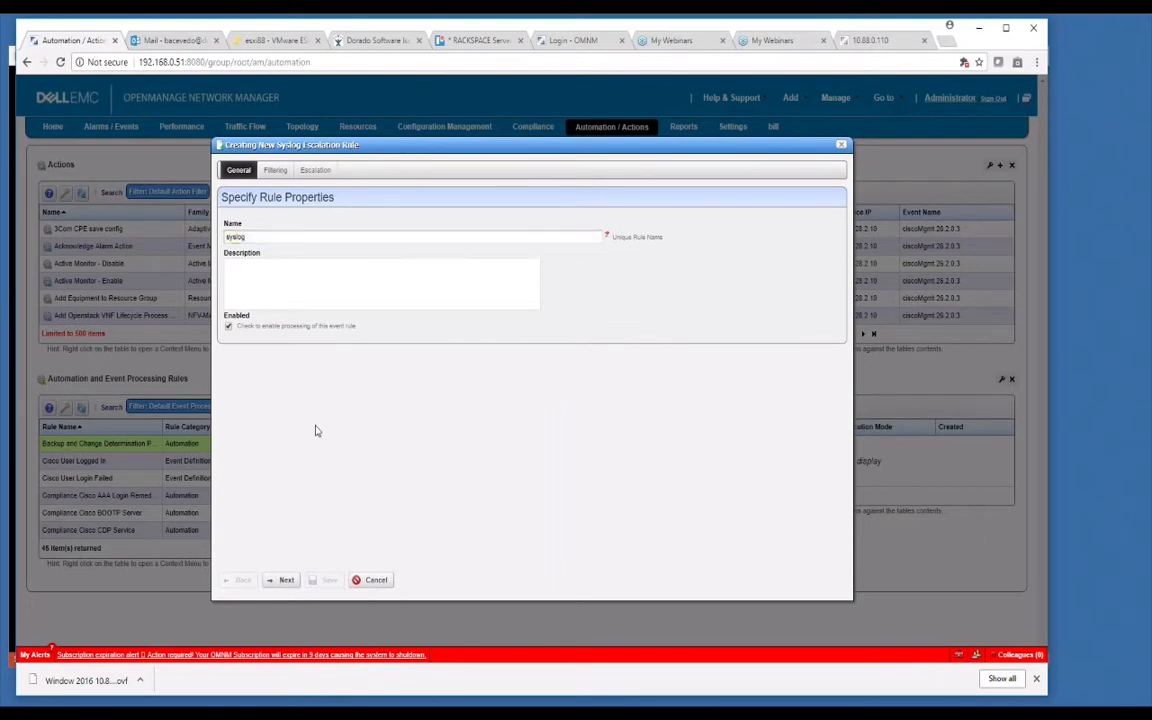
left_click(284, 581)
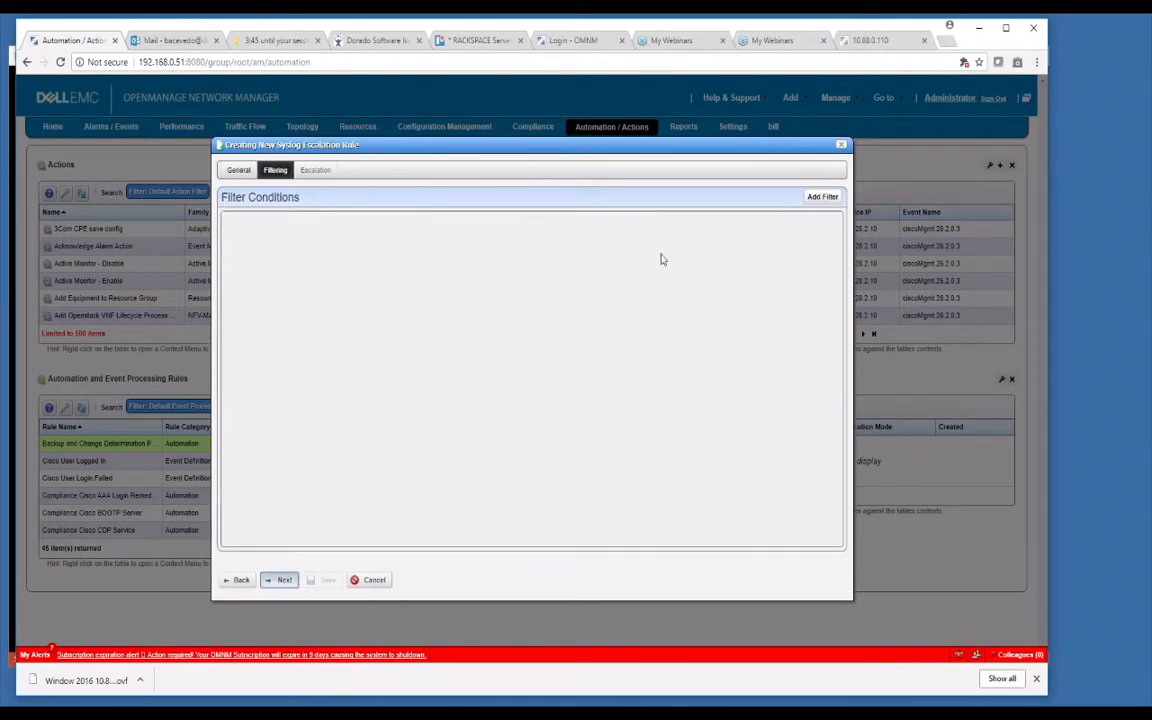
Add a filter condition requiring Device IP is 1.1.1.1, and proceed to the escalation settings
left_click(826, 198)
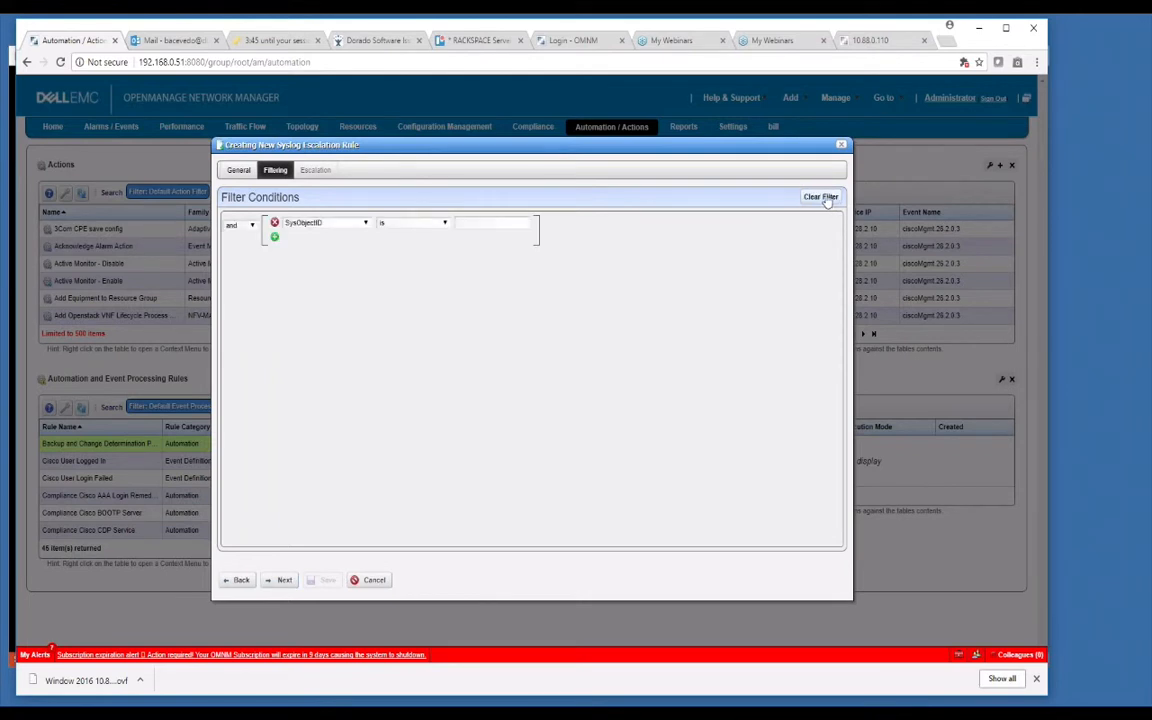
left_click(366, 226)
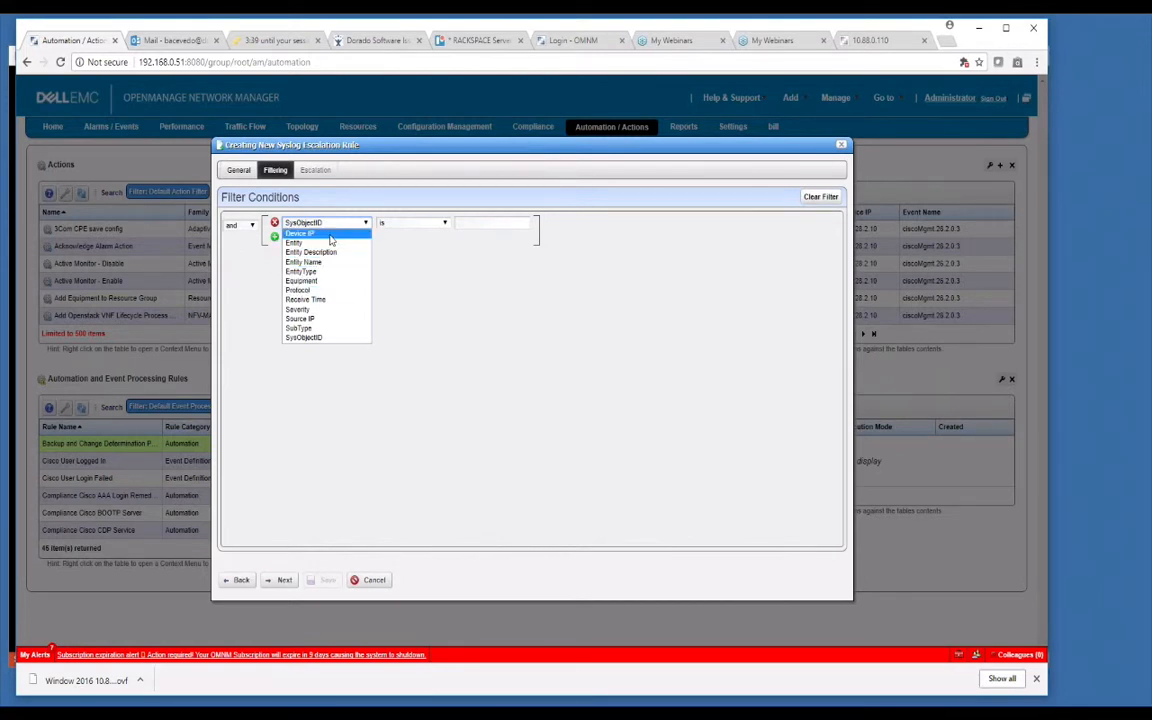
left_click(330, 235)
left_click(489, 223)
type("1")
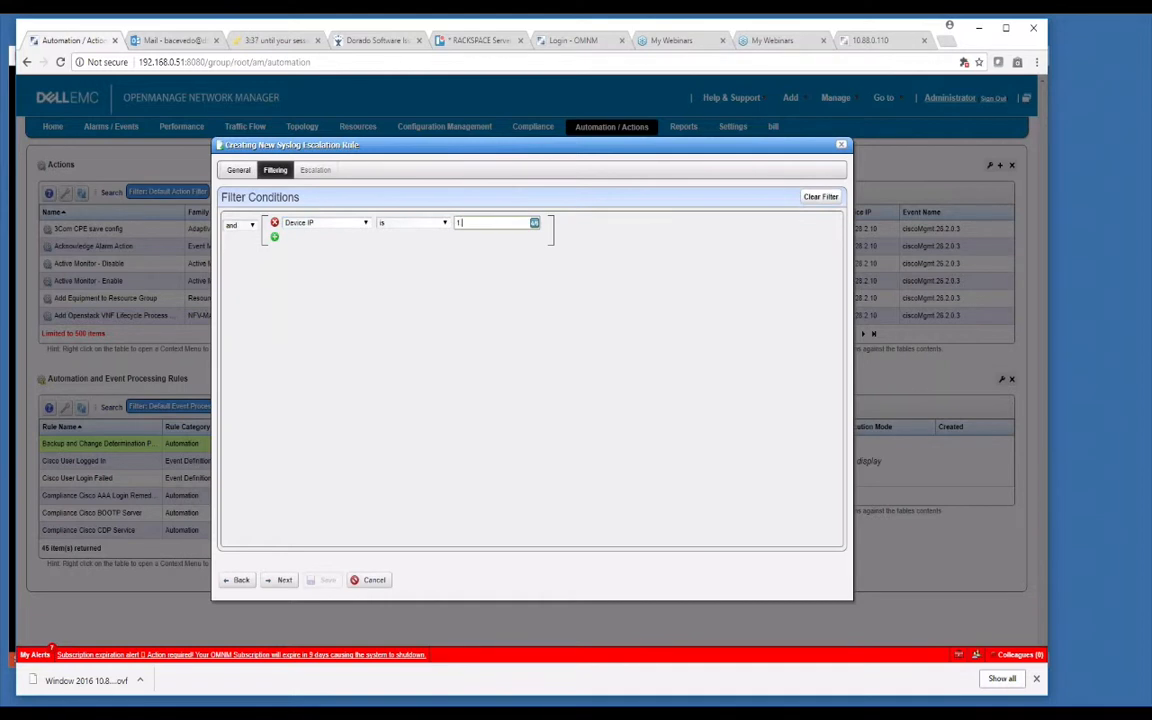
type(".1.1.1")
left_click(586, 385)
left_click(284, 586)
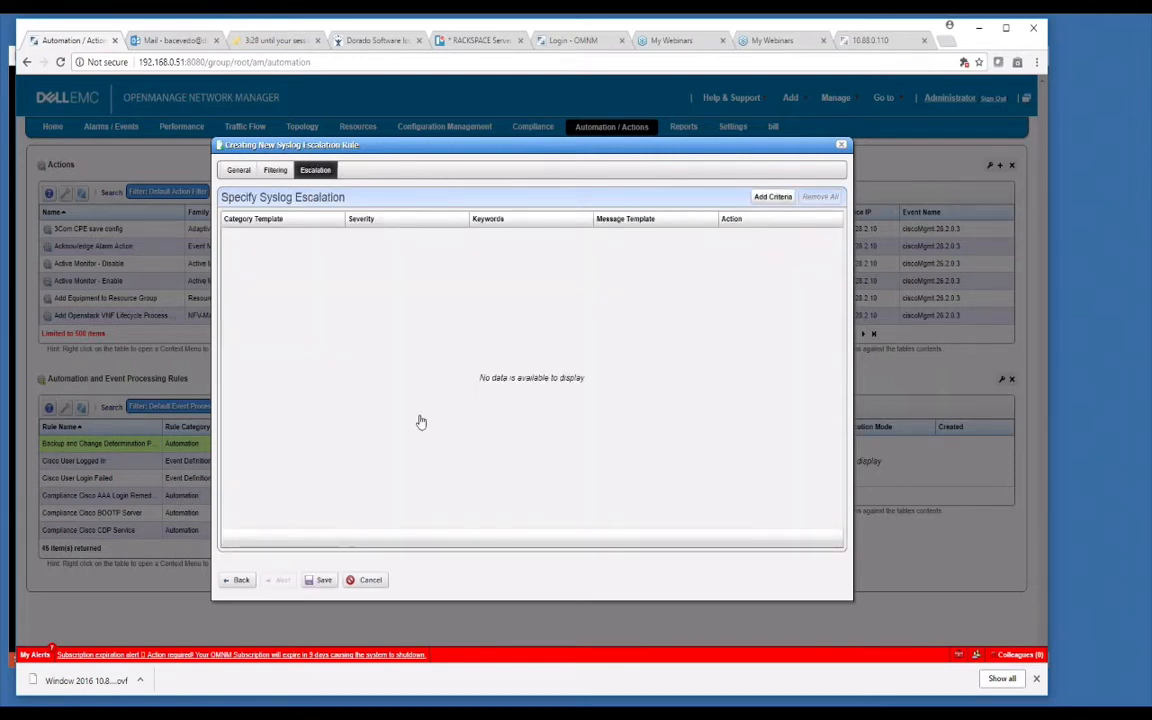
Try escalation criteria that match any single entry with Critical event severity, and cancel both the criteria and the new rule
left_click(772, 197)
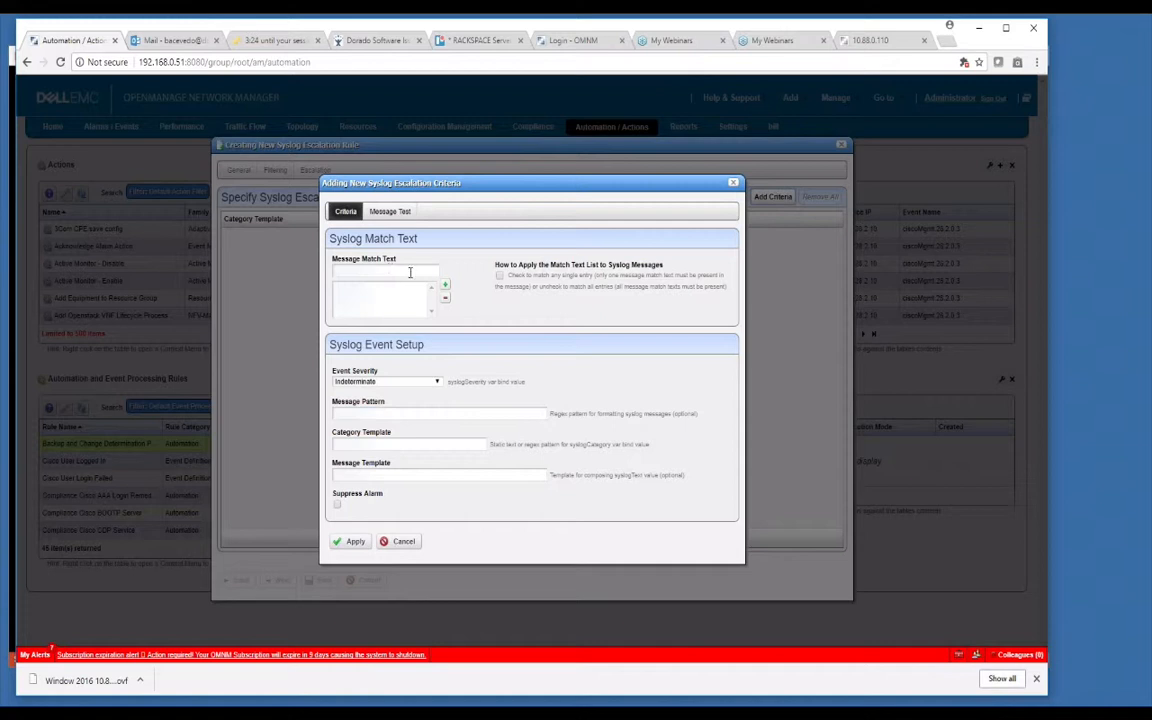
left_click(499, 276)
left_click(437, 383)
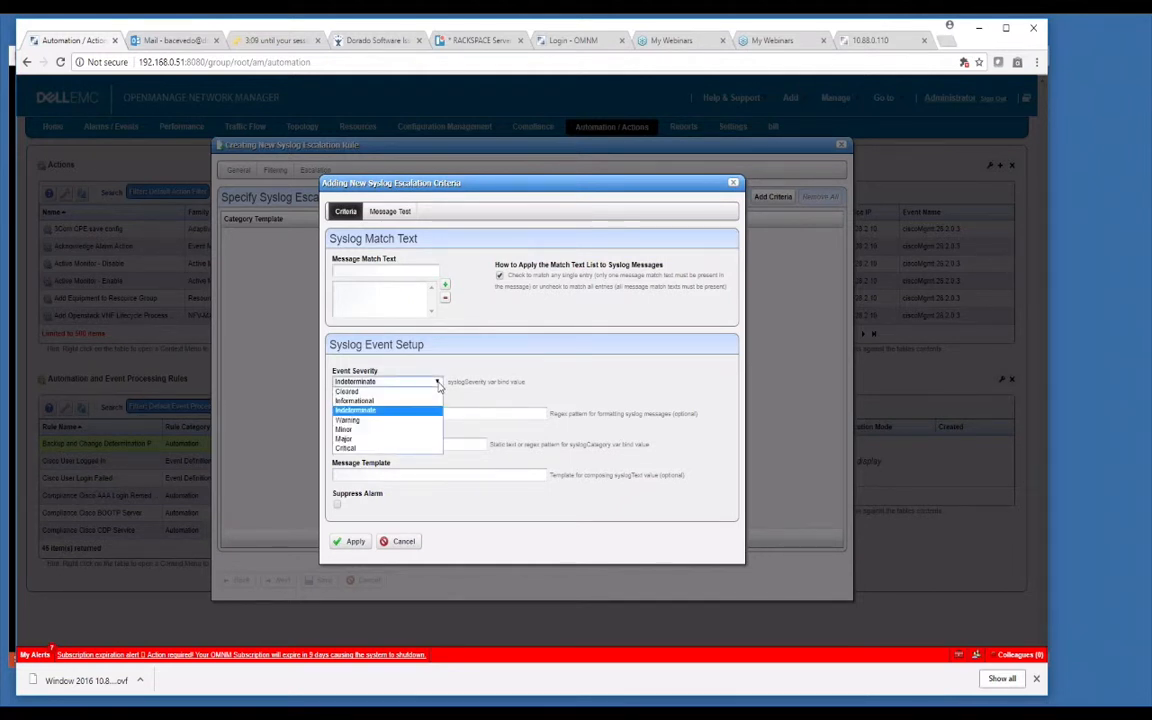
left_click(390, 448)
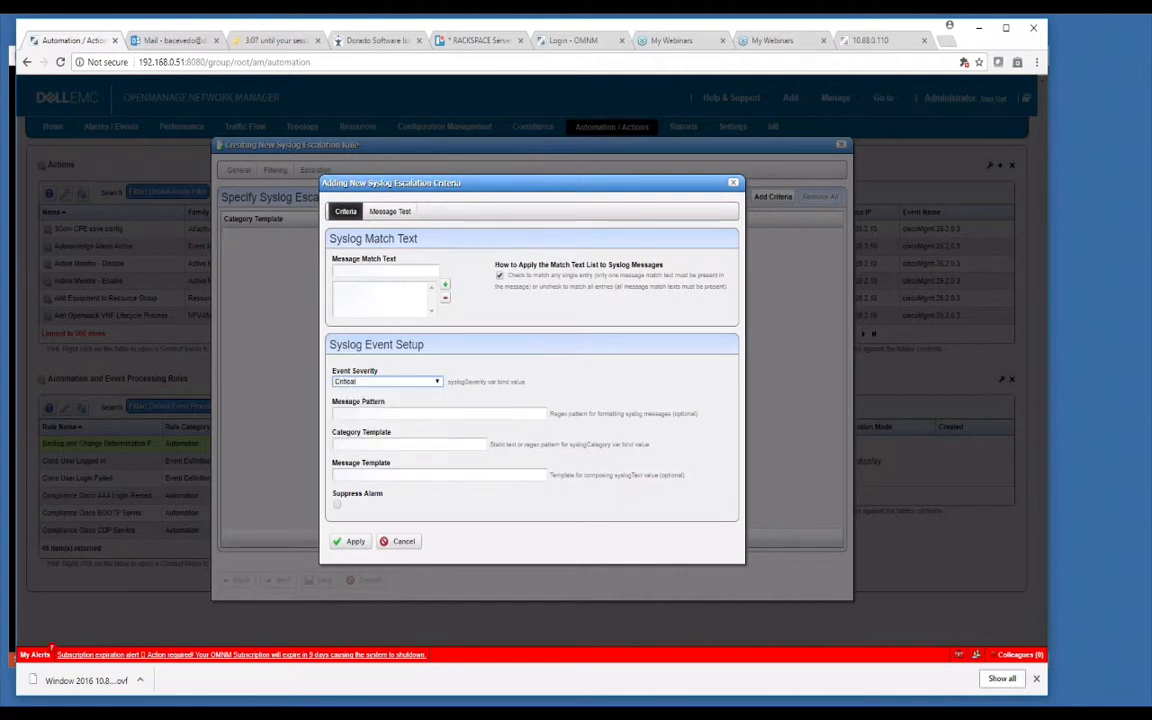
left_click(374, 412)
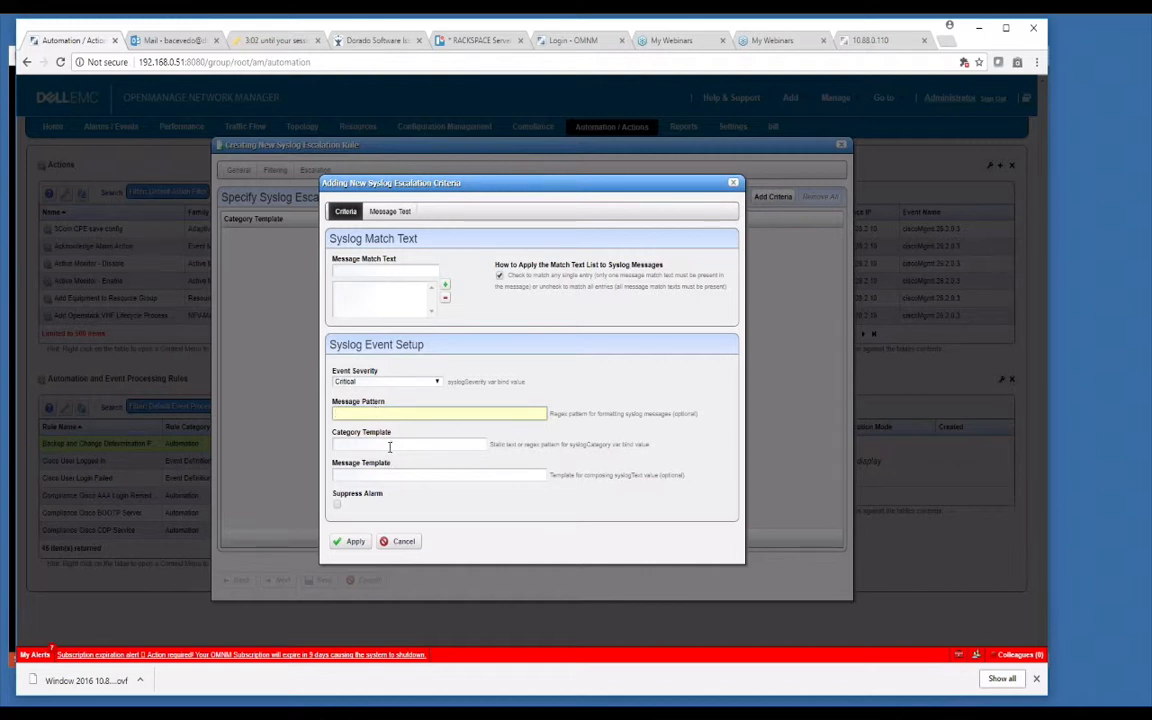
left_click(390, 445)
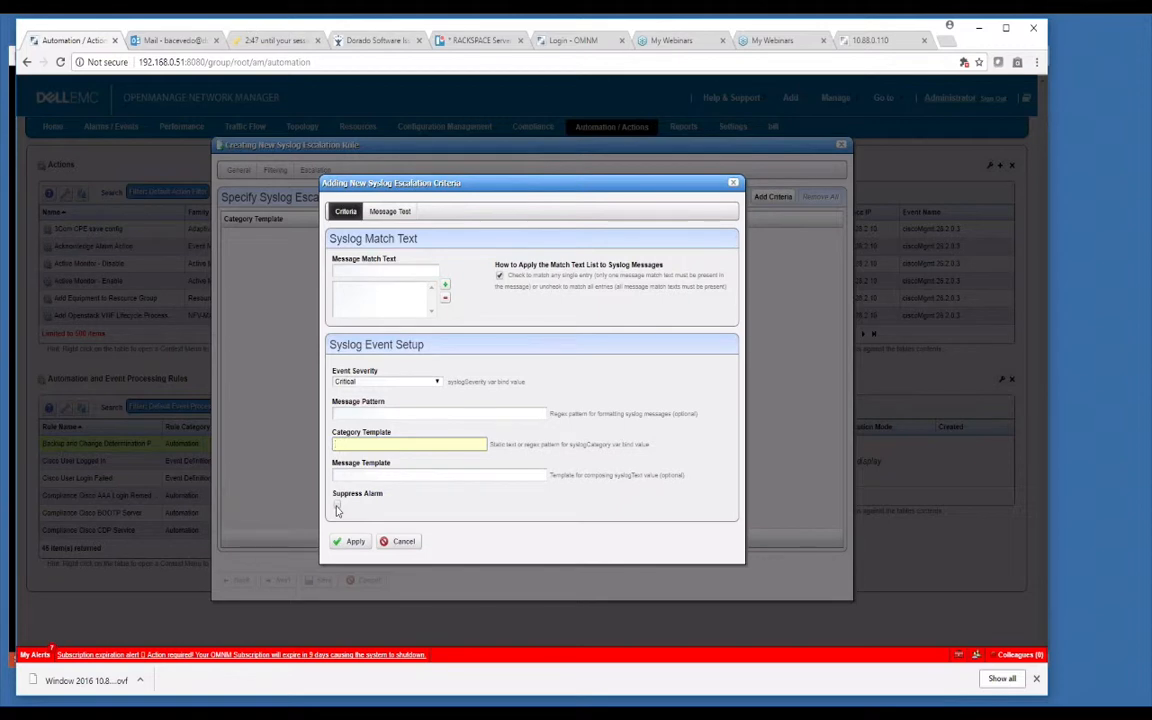
left_click(404, 542)
left_click(368, 580)
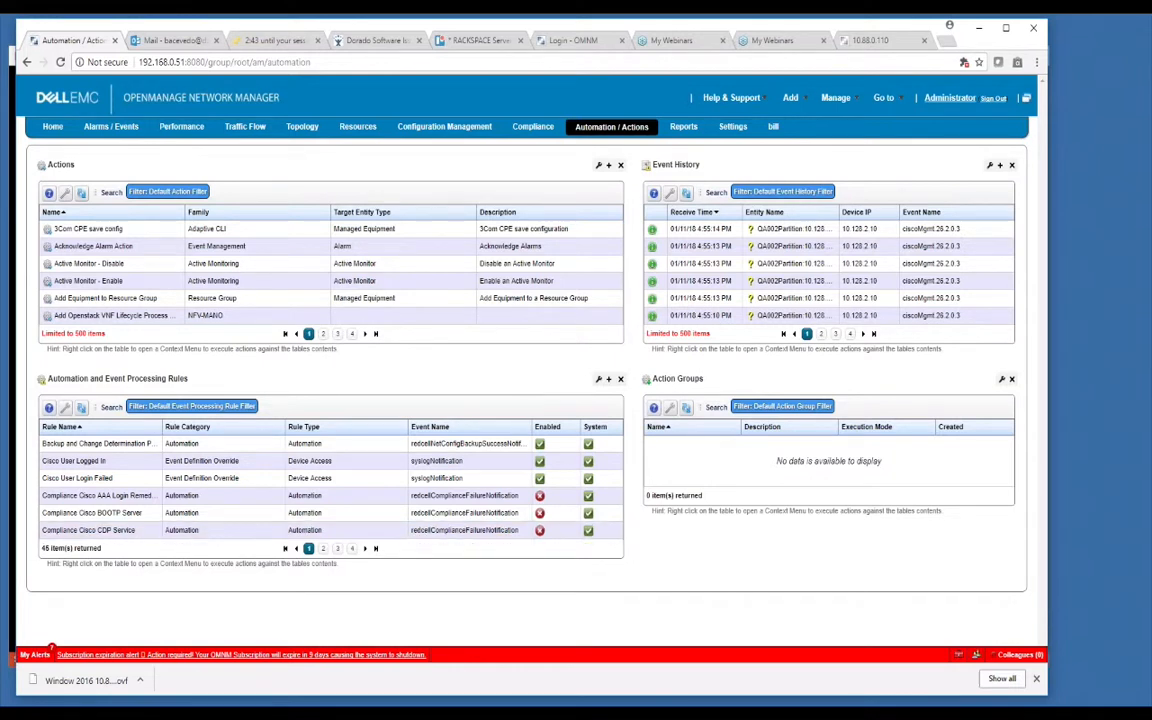
Return to the Alarm Definitions settings and search the event definitions for "syslog"
left_click(717, 230)
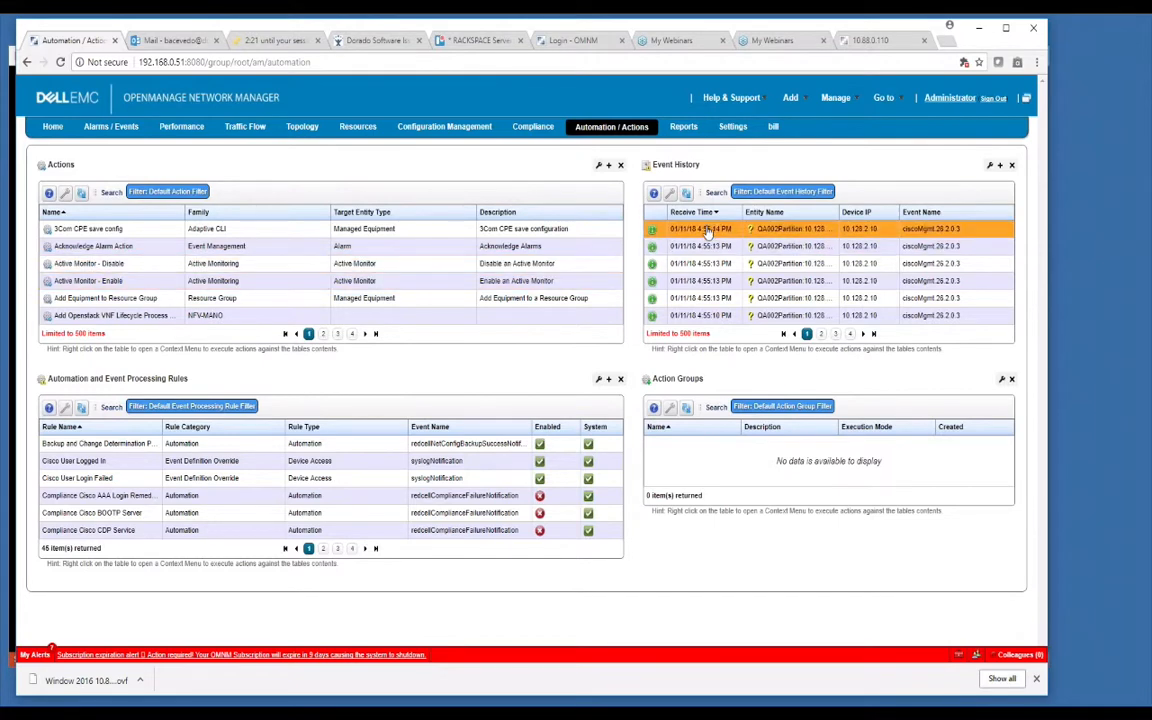
mouse_move(733, 130)
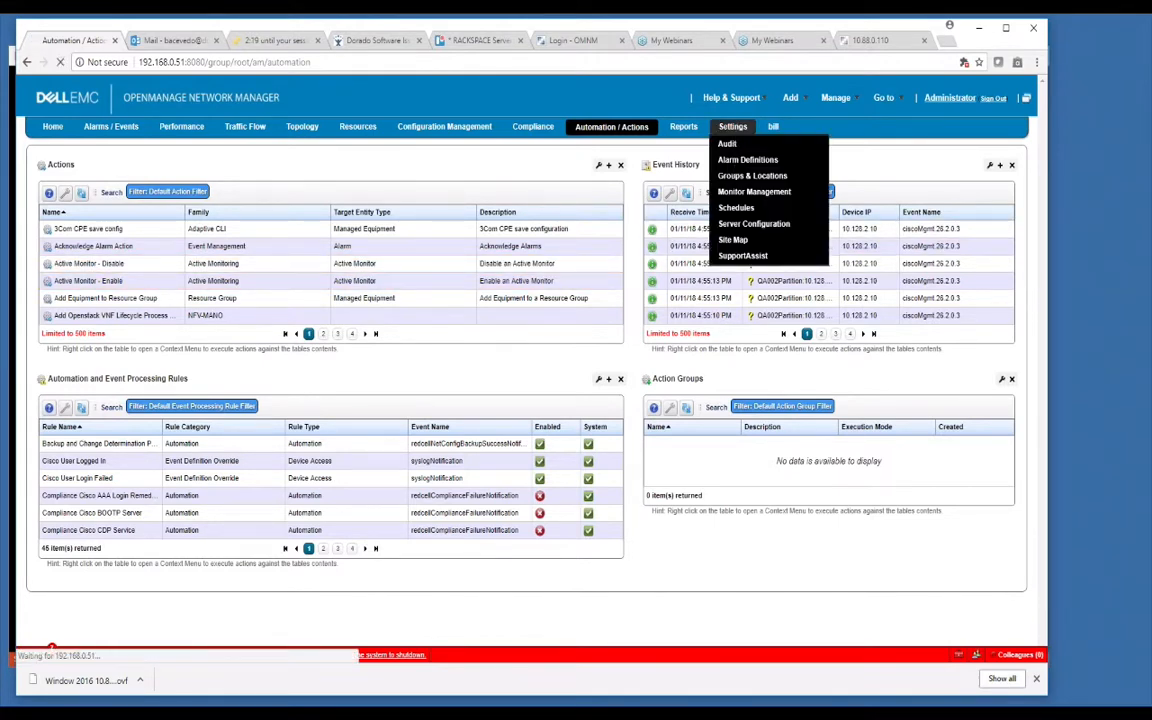
left_click(745, 159)
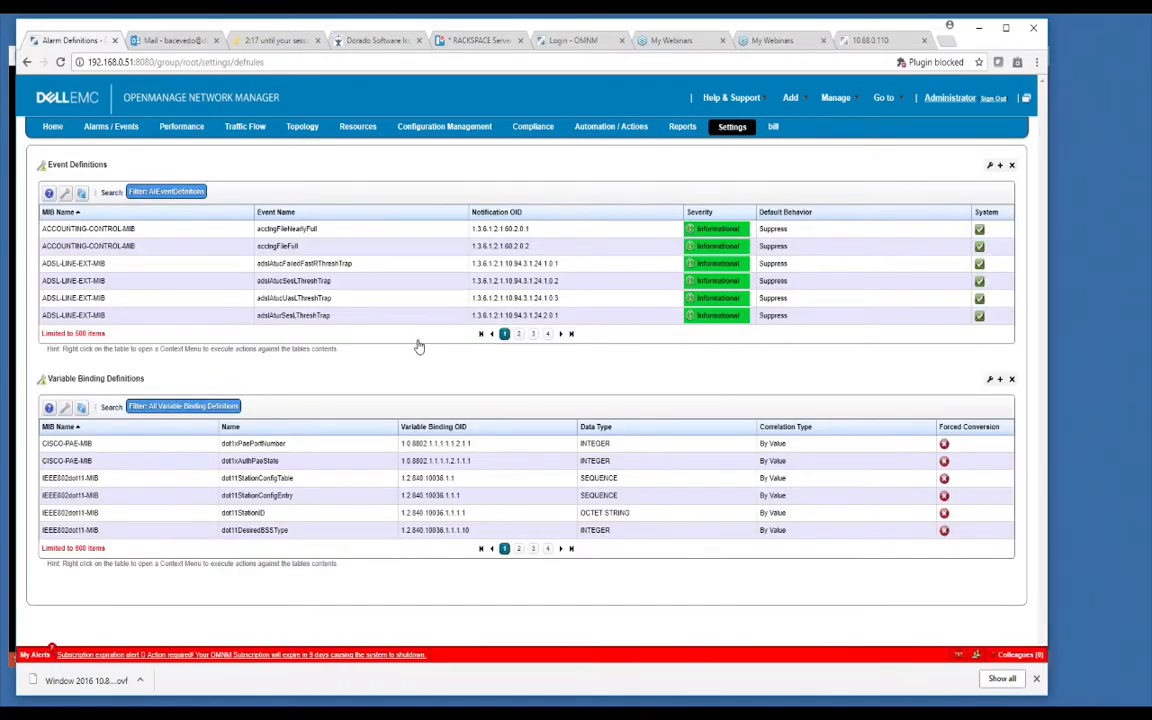
left_click(111, 195)
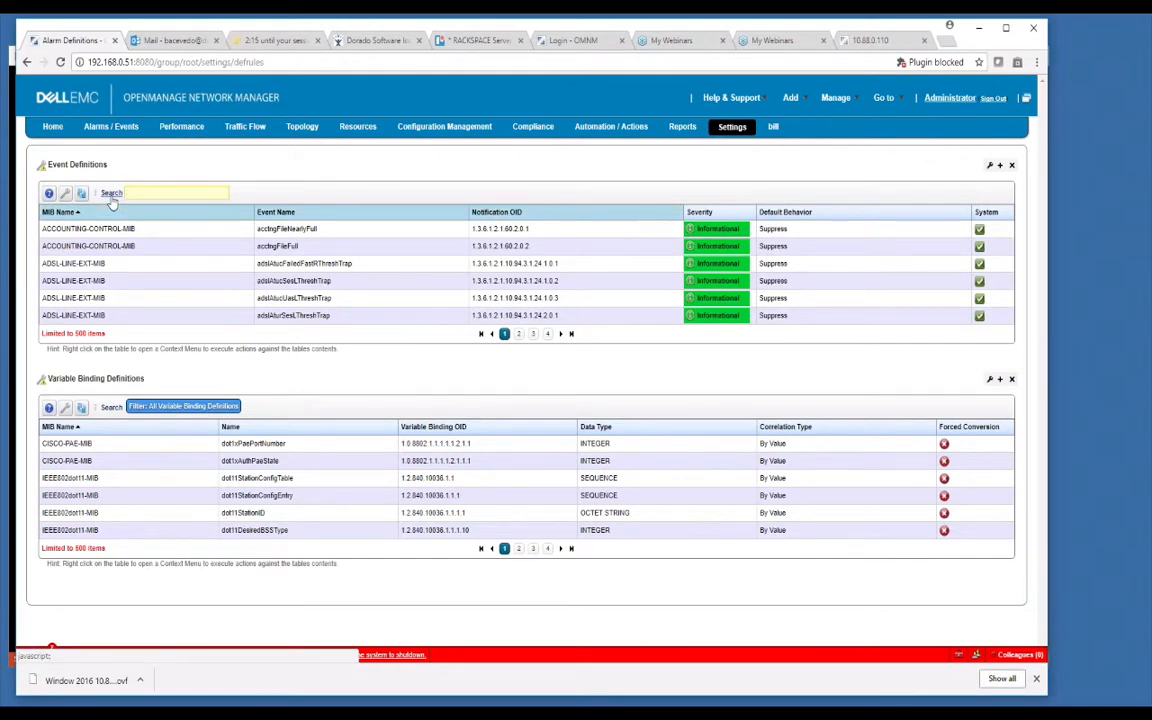
type("syslog")
key("Return")
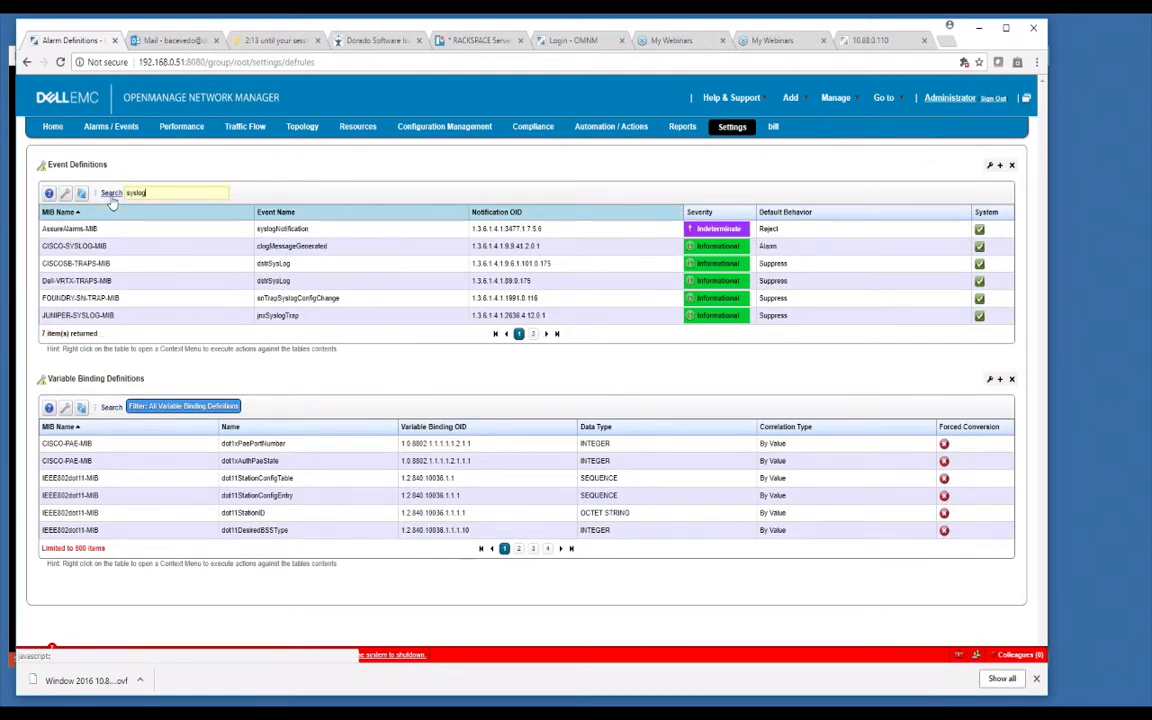
Open the syslogNotification event definition, review its general properties including the default behavior, and close it
right_click(452, 237)
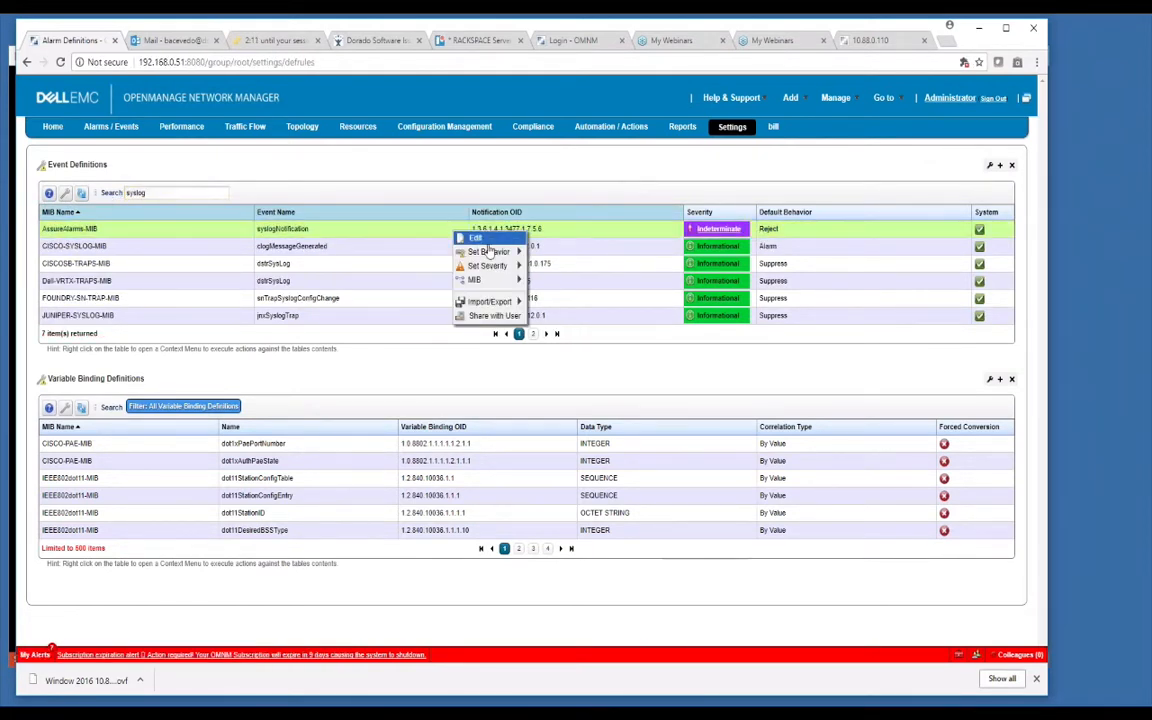
left_click(478, 237)
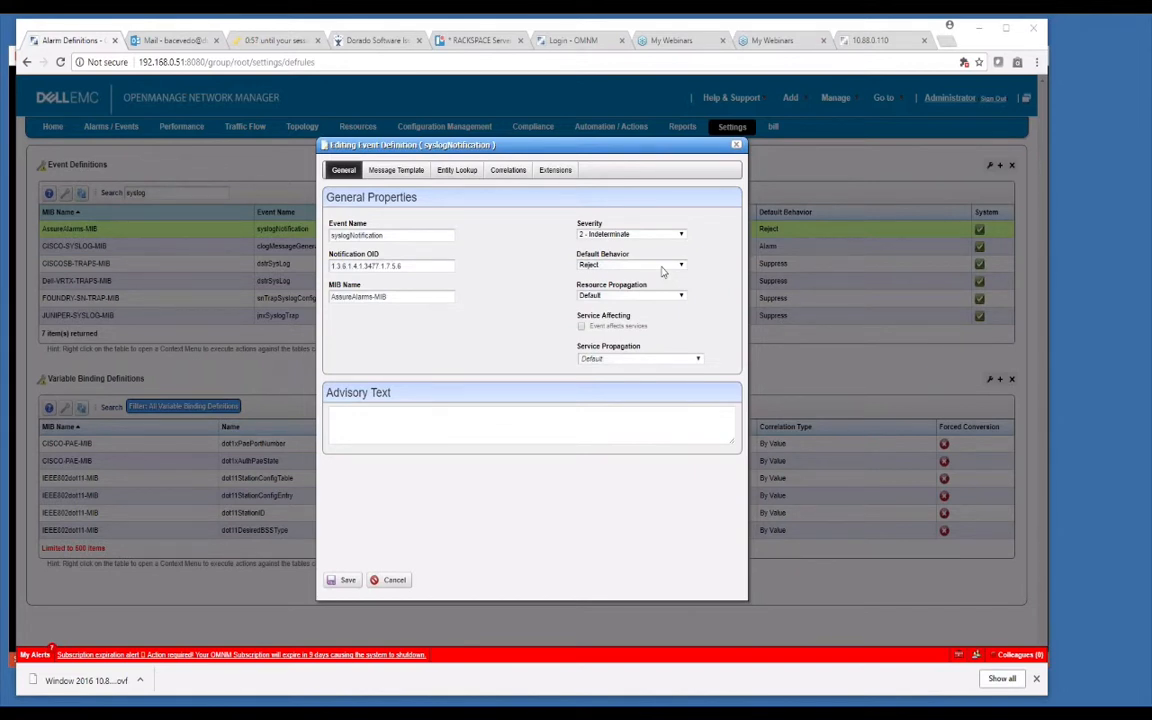
left_click(737, 145)
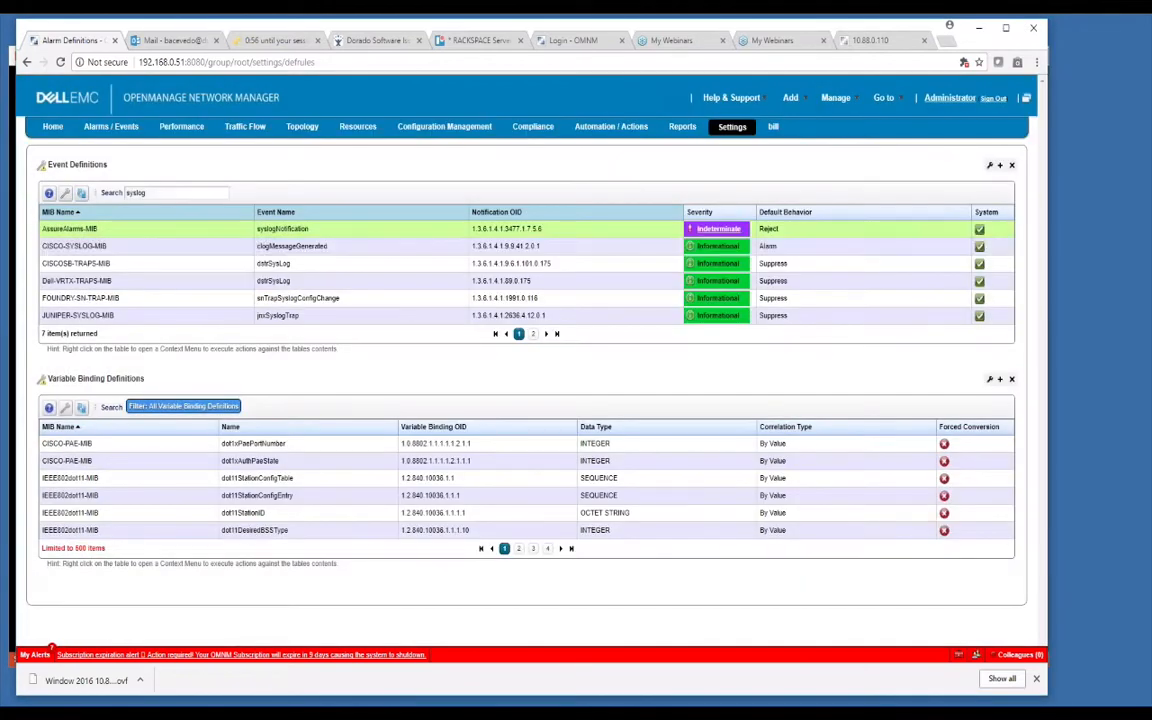
Go to Automation / Actions and start a new Syslog Escalation rule of the Protocol Translation category
left_click(313, 234)
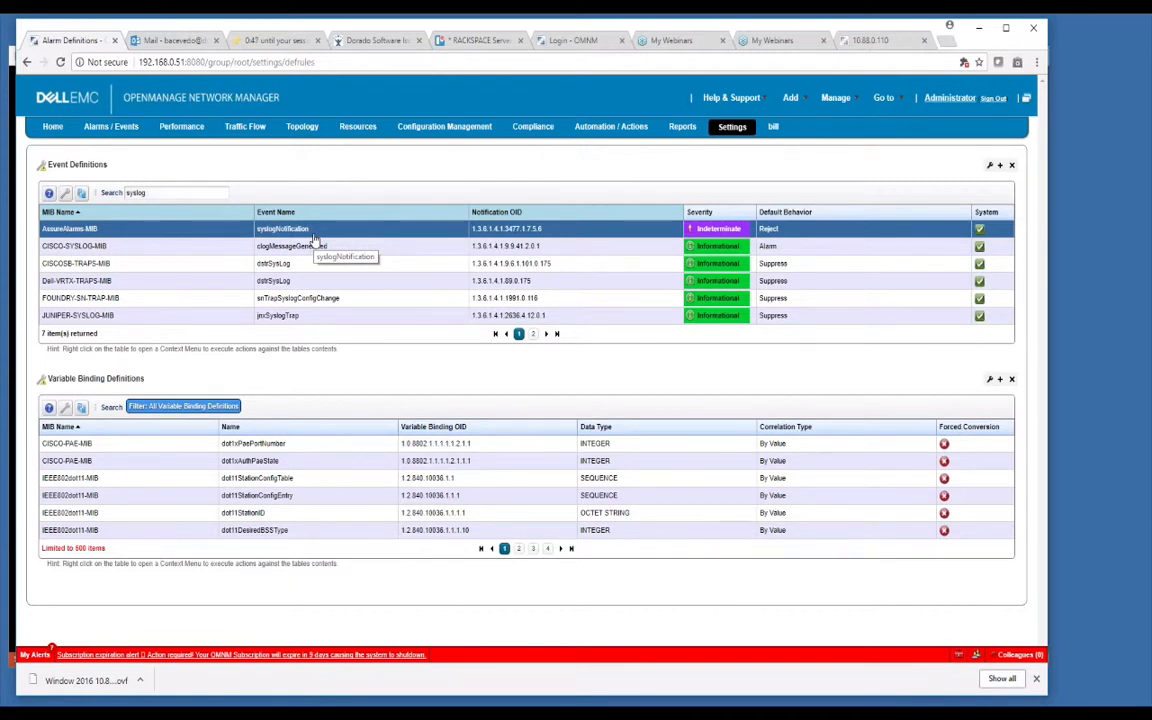
left_click(601, 128)
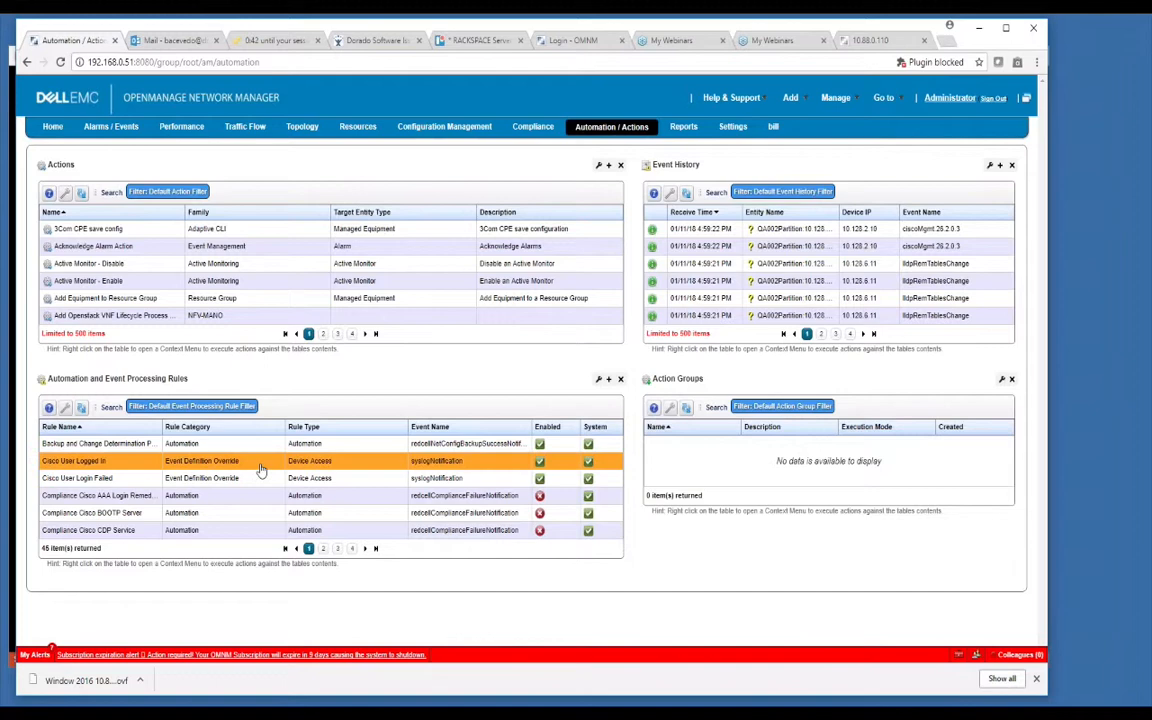
right_click(196, 443)
mouse_move(225, 450)
mouse_move(313, 448)
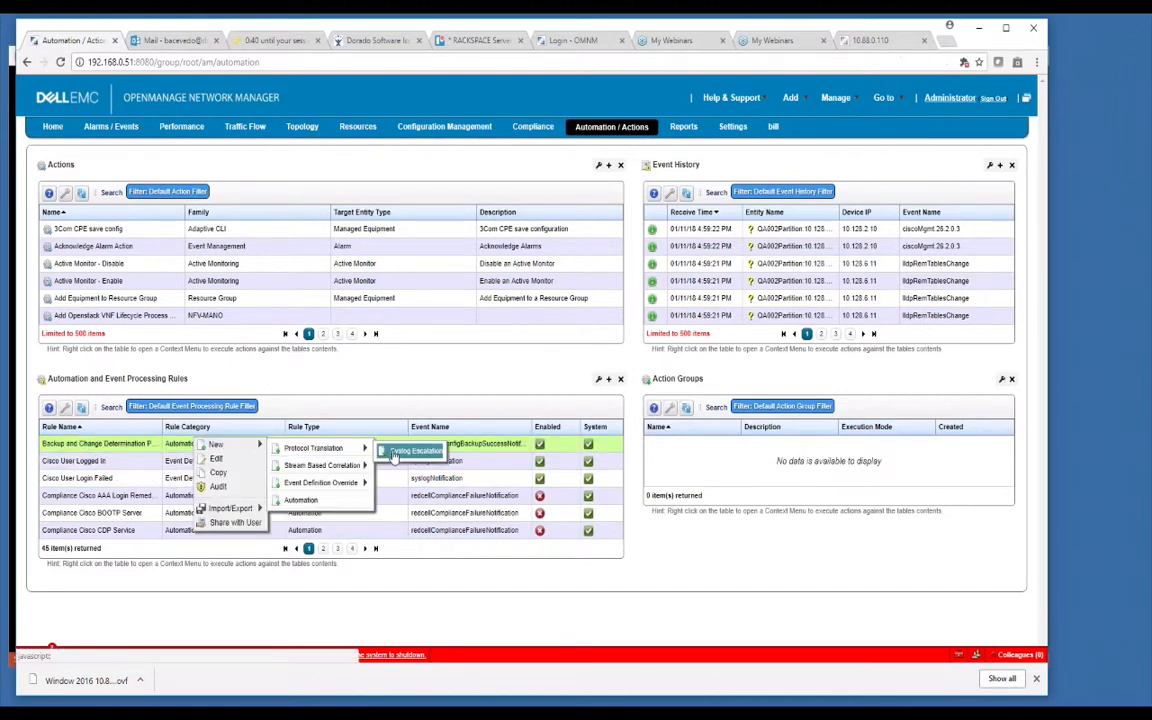
left_click(411, 445)
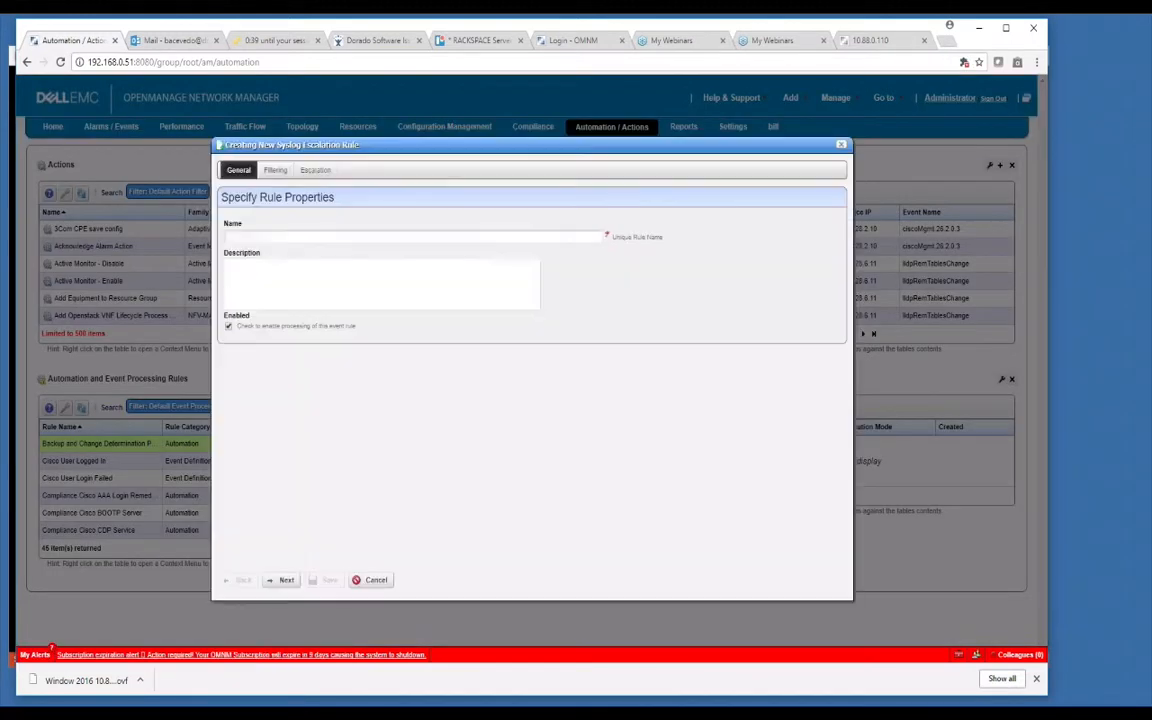
Name the new escalation rule Test and proceed without filter conditions to the escalation settings
left_click(322, 237)
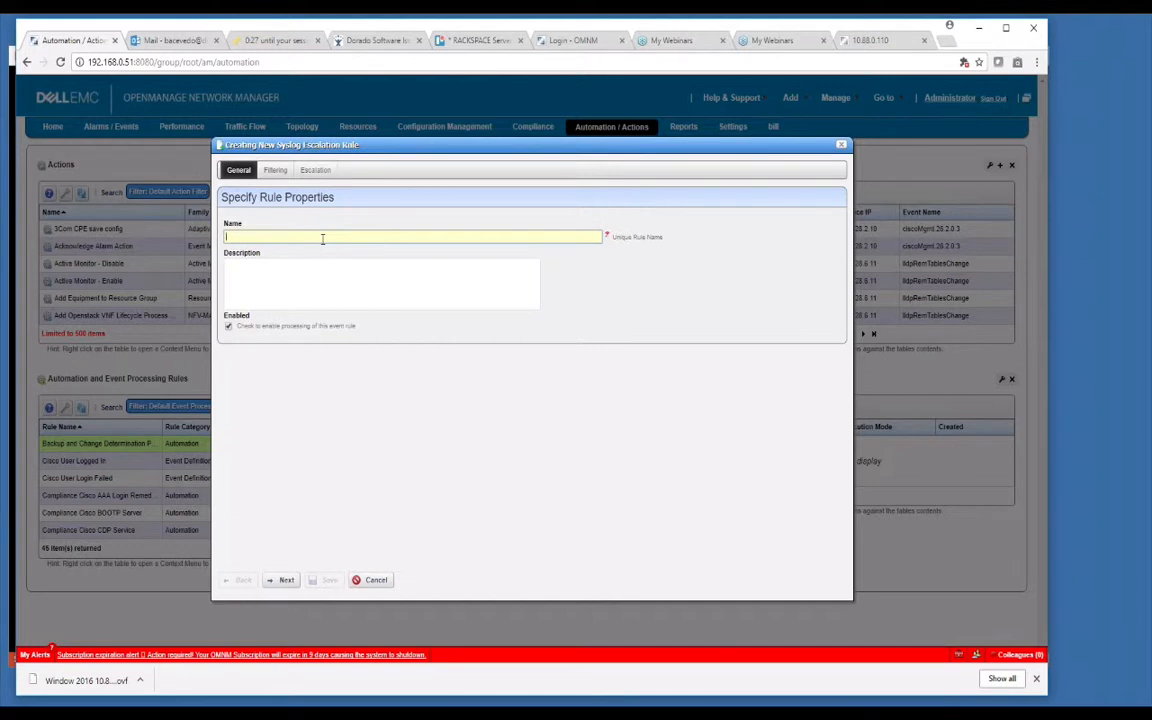
type("Test")
left_click(284, 581)
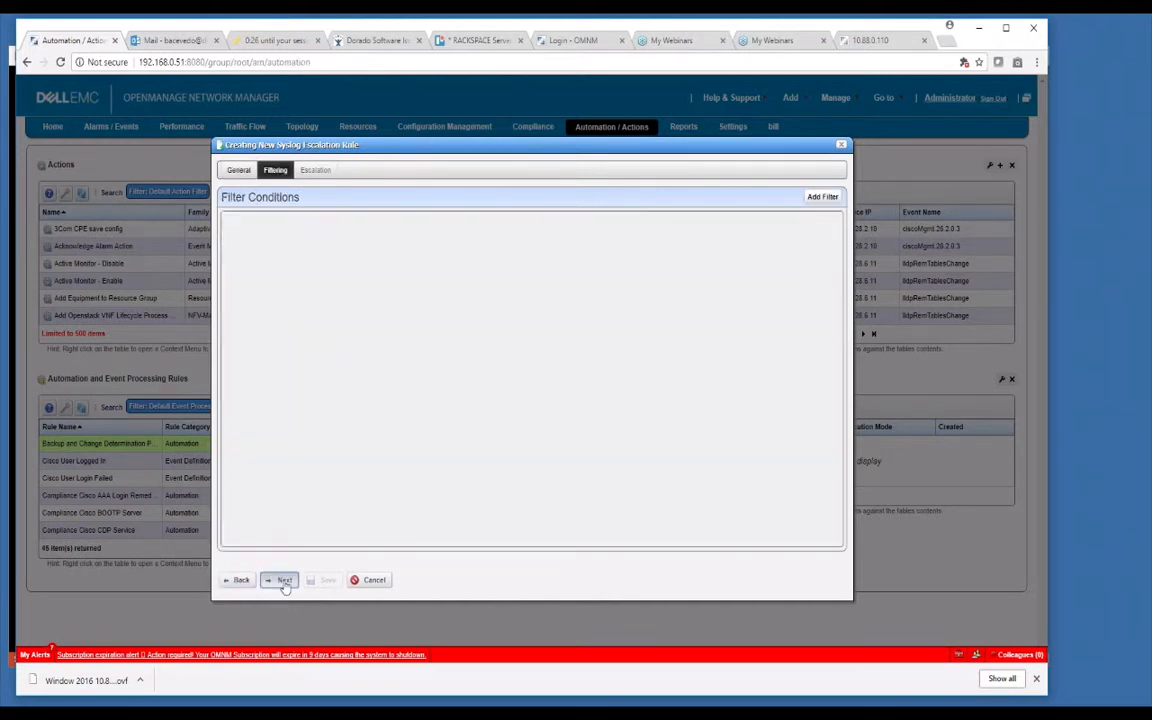
left_click(279, 580)
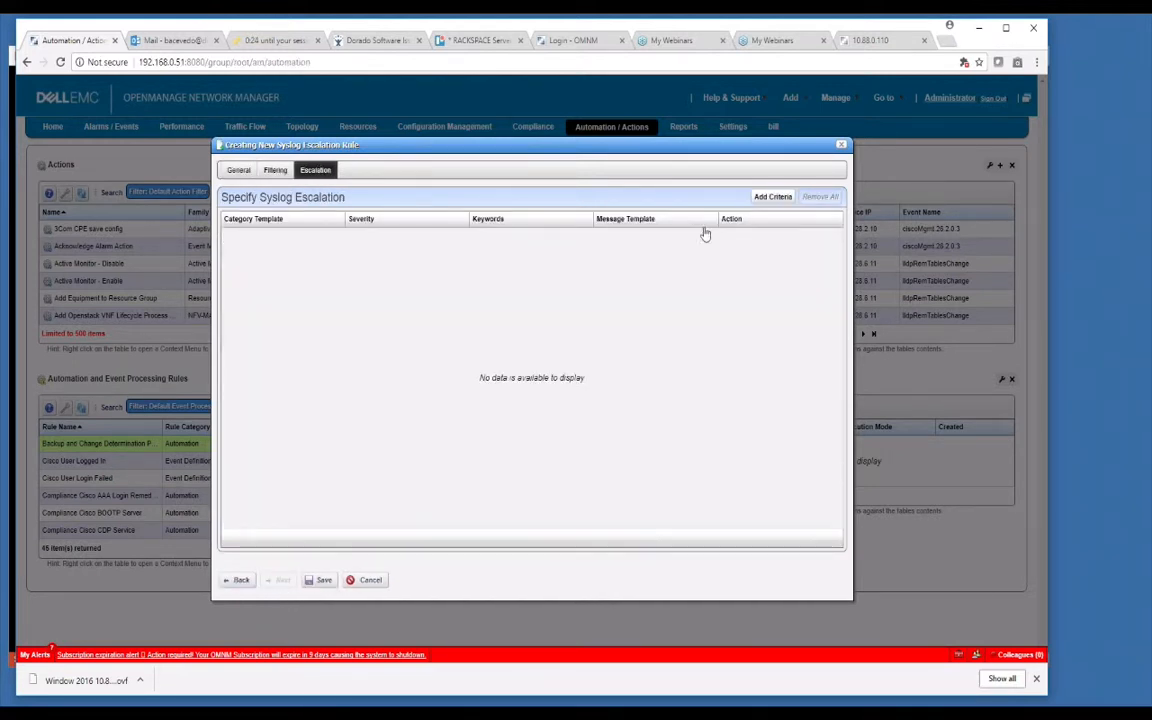
Open new syslog escalation criteria to review the match text and event setup options, and discard both the criteria and the rule
left_click(772, 196)
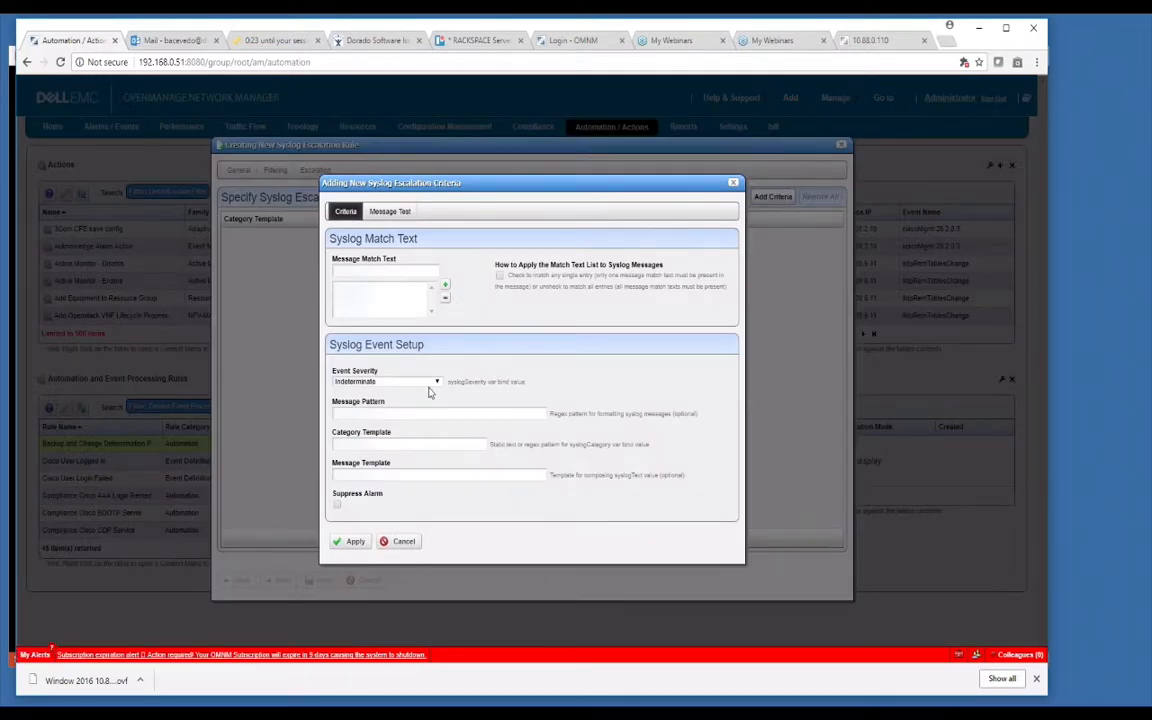
left_click(406, 543)
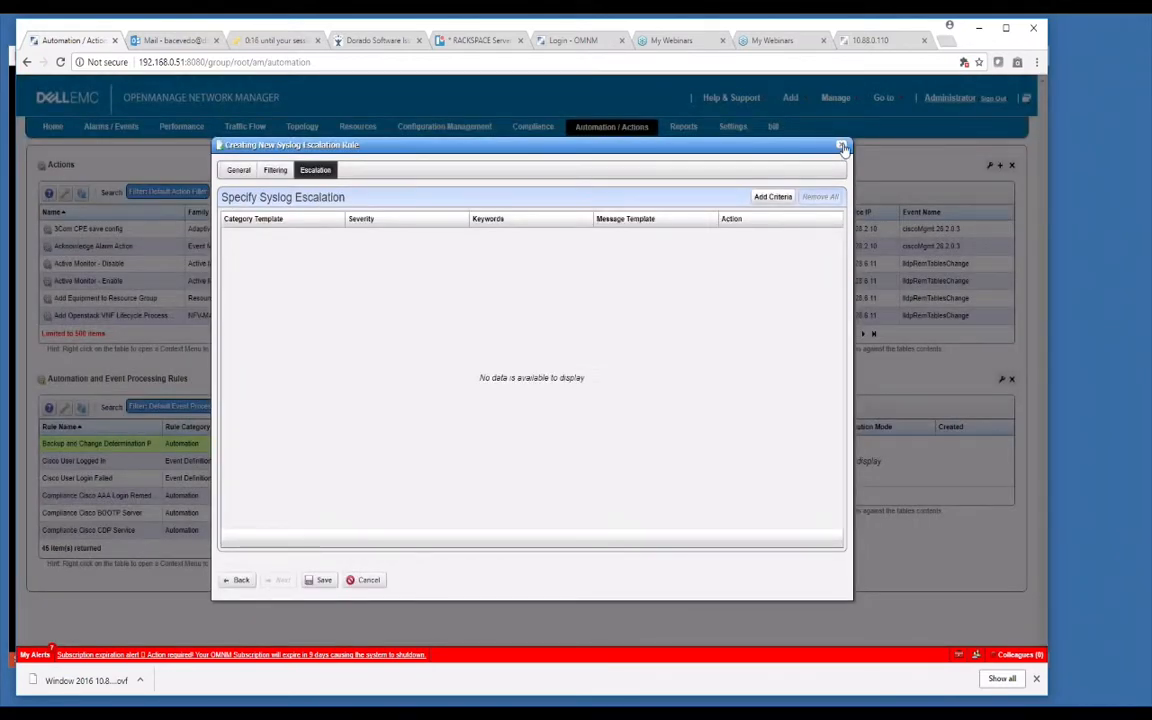
left_click(843, 148)
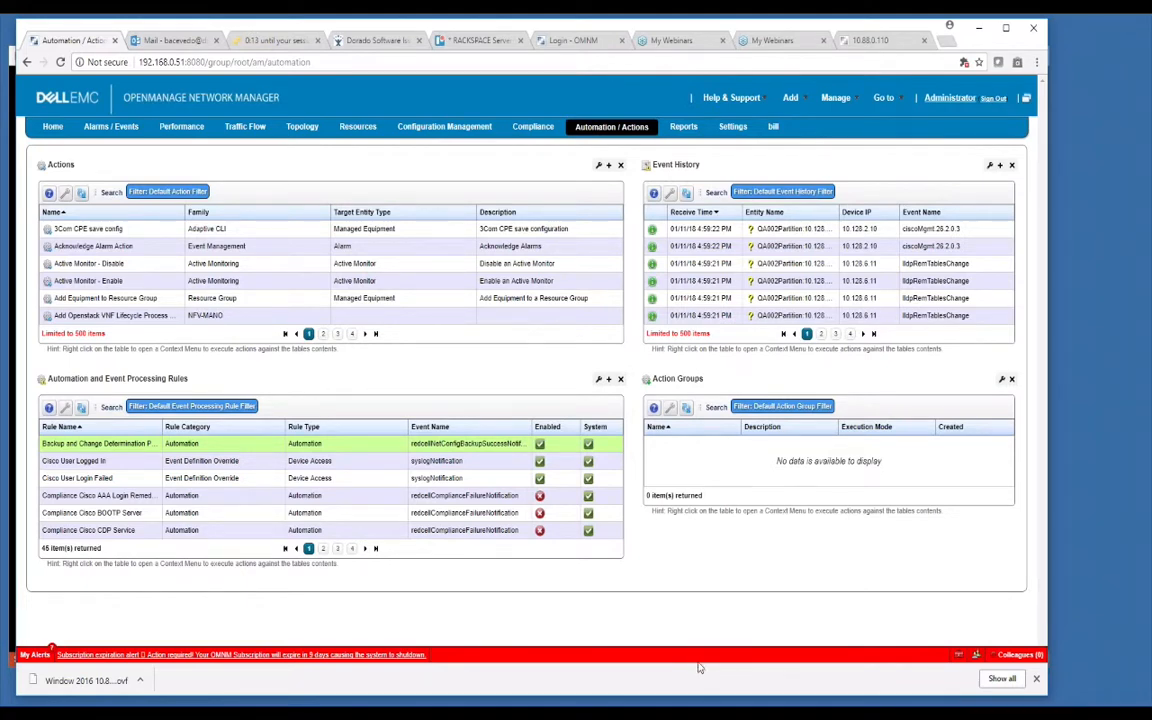
Sort the alarms in Alarms / Events by event name in descending order and inspect the details of the first ospfIfStateChange alarm on page 3
left_click(111, 126)
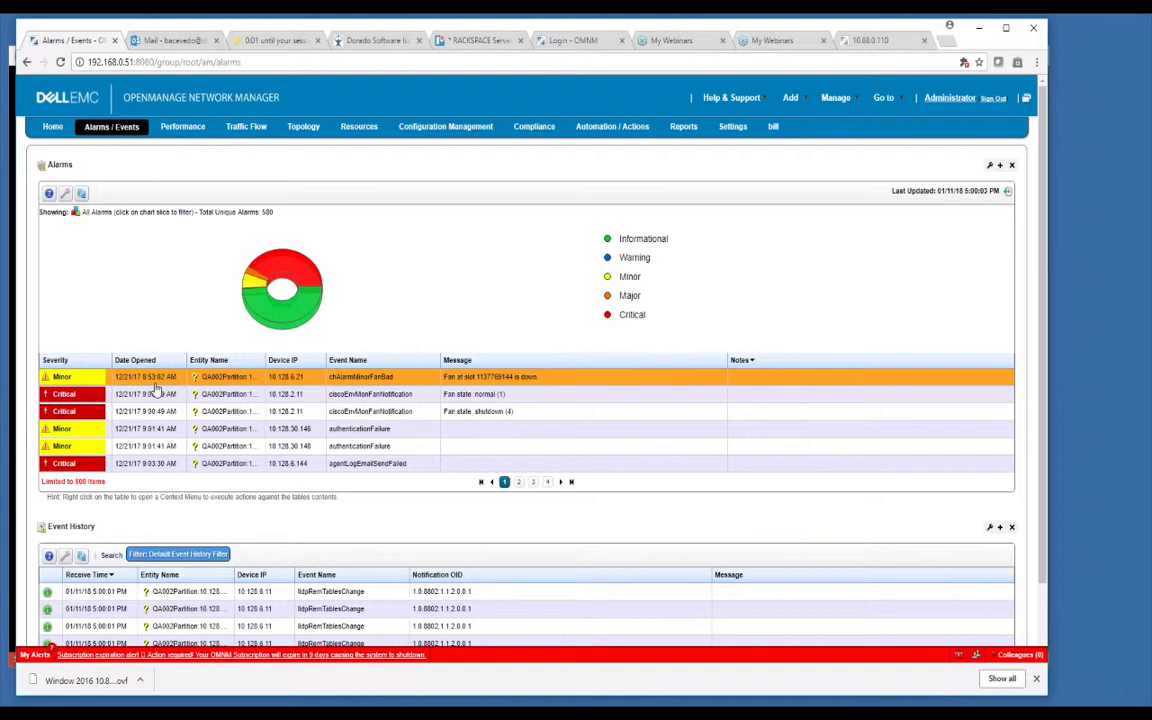
left_click(350, 361)
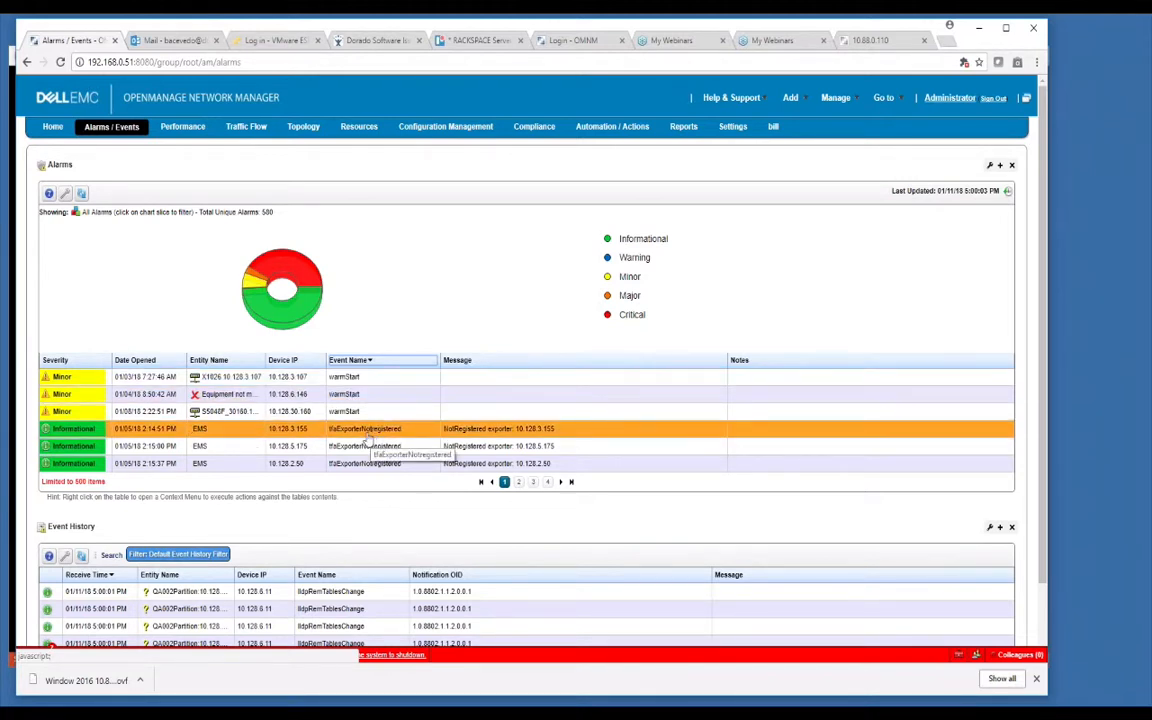
left_click(533, 482)
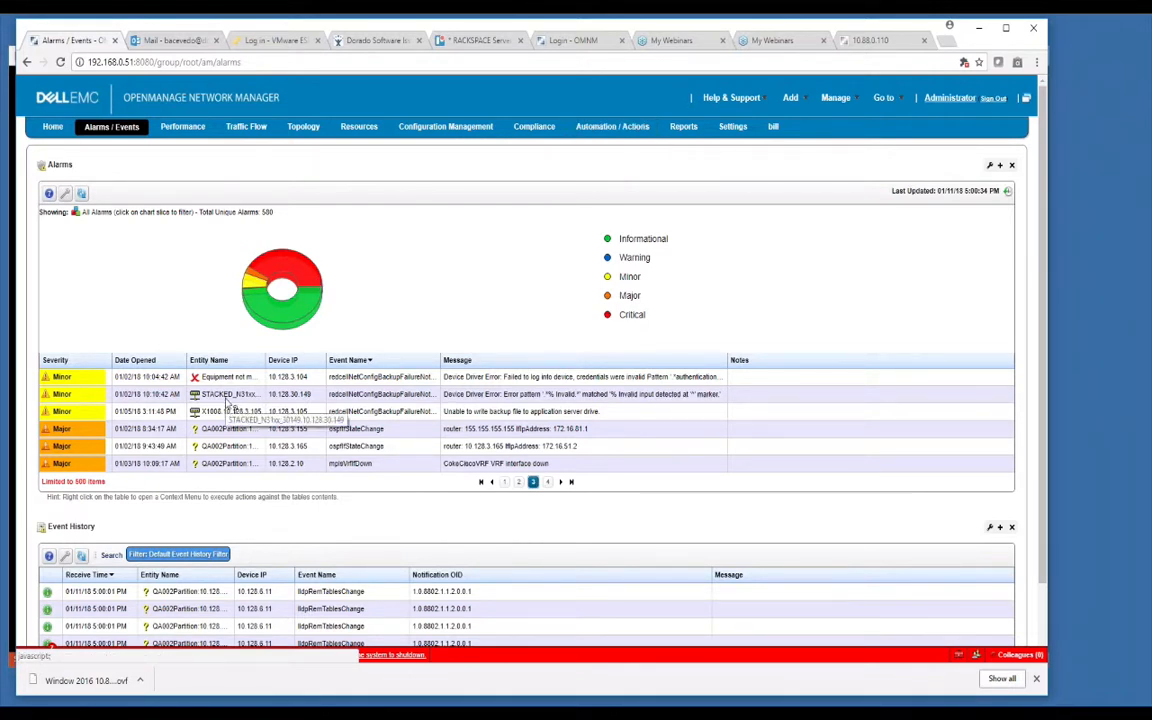
mouse_move(226, 395)
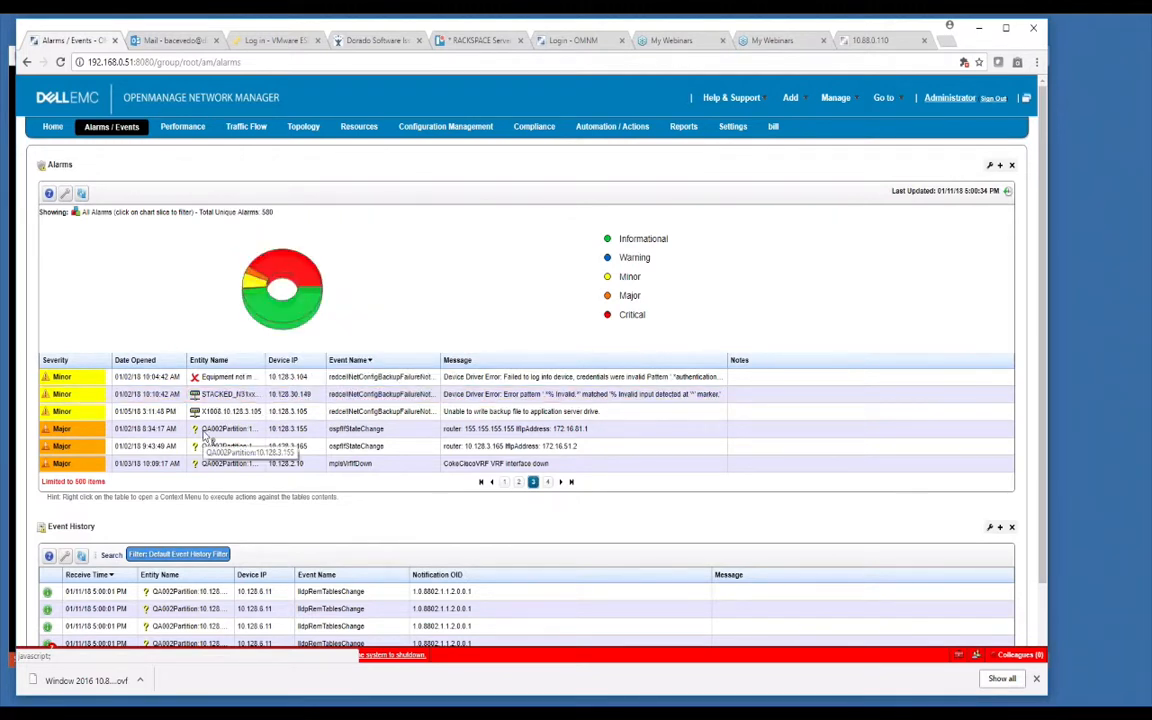
mouse_move(205, 432)
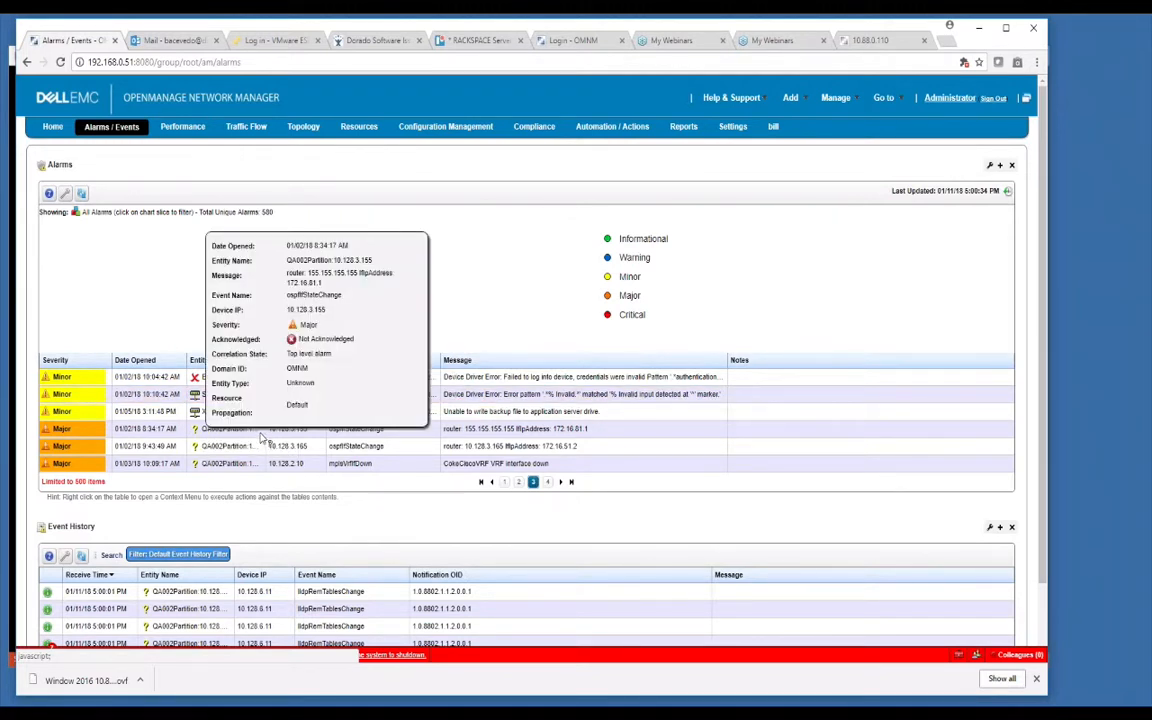
left_click(385, 431)
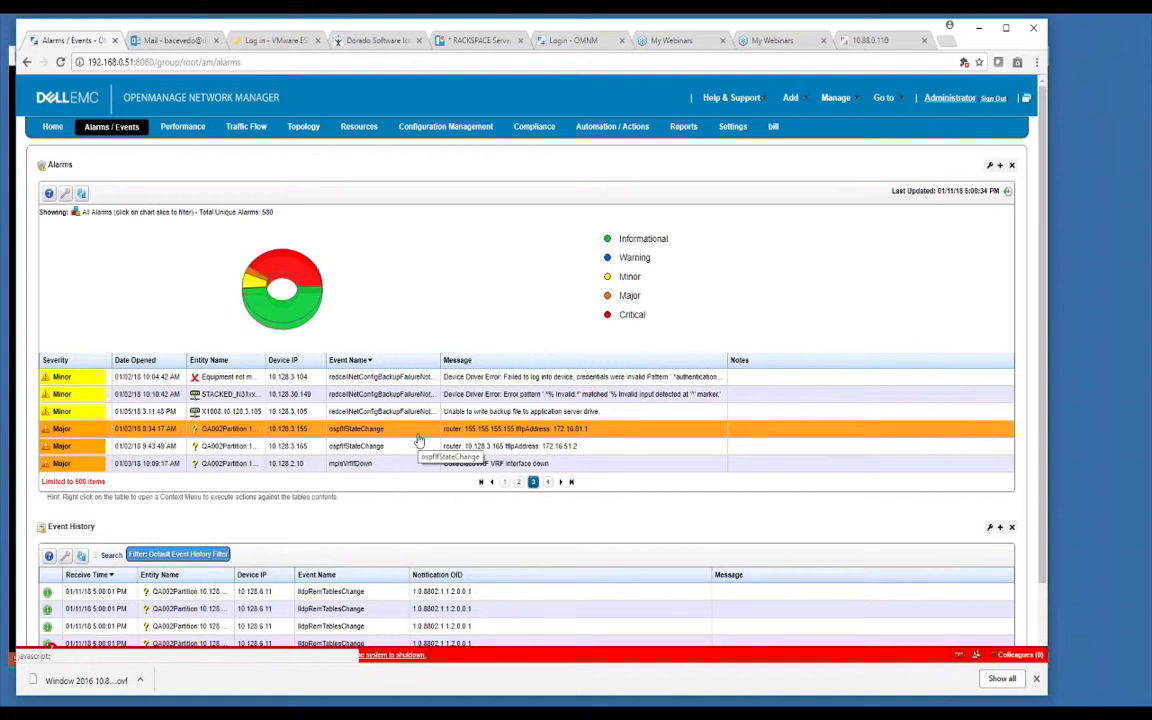
Browse pages 1 to 4 of the sorted alarms, examining their severities, entities, event names and messages
left_click(518, 482)
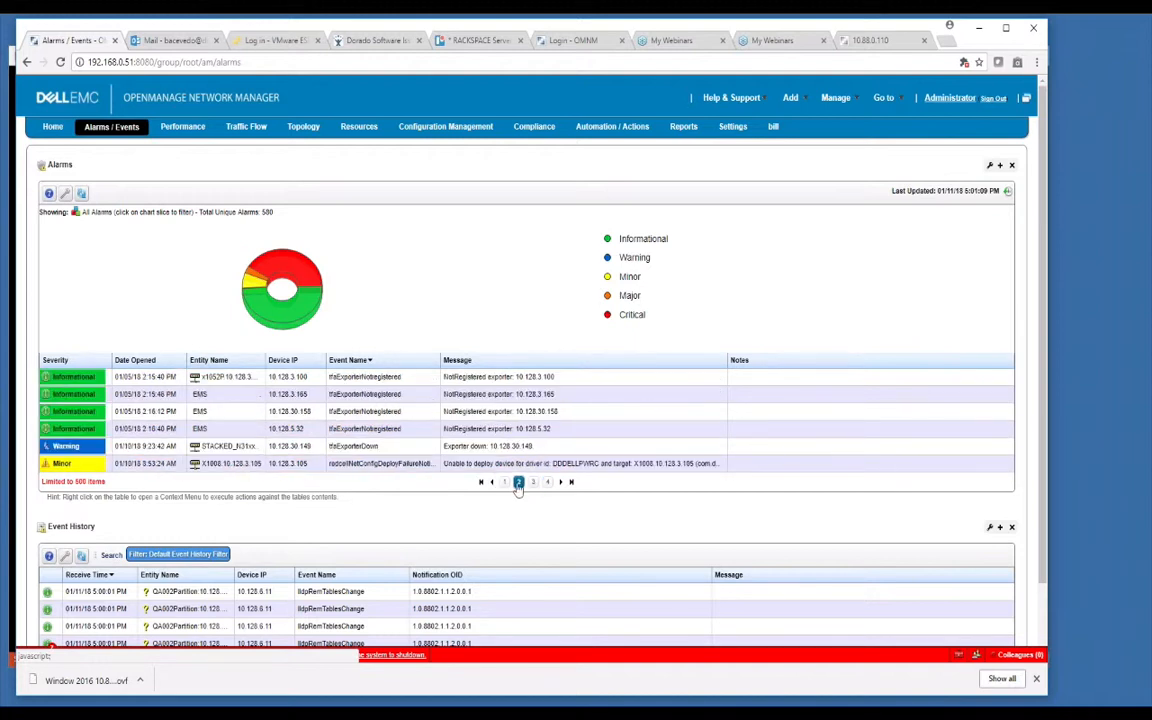
left_click(534, 483)
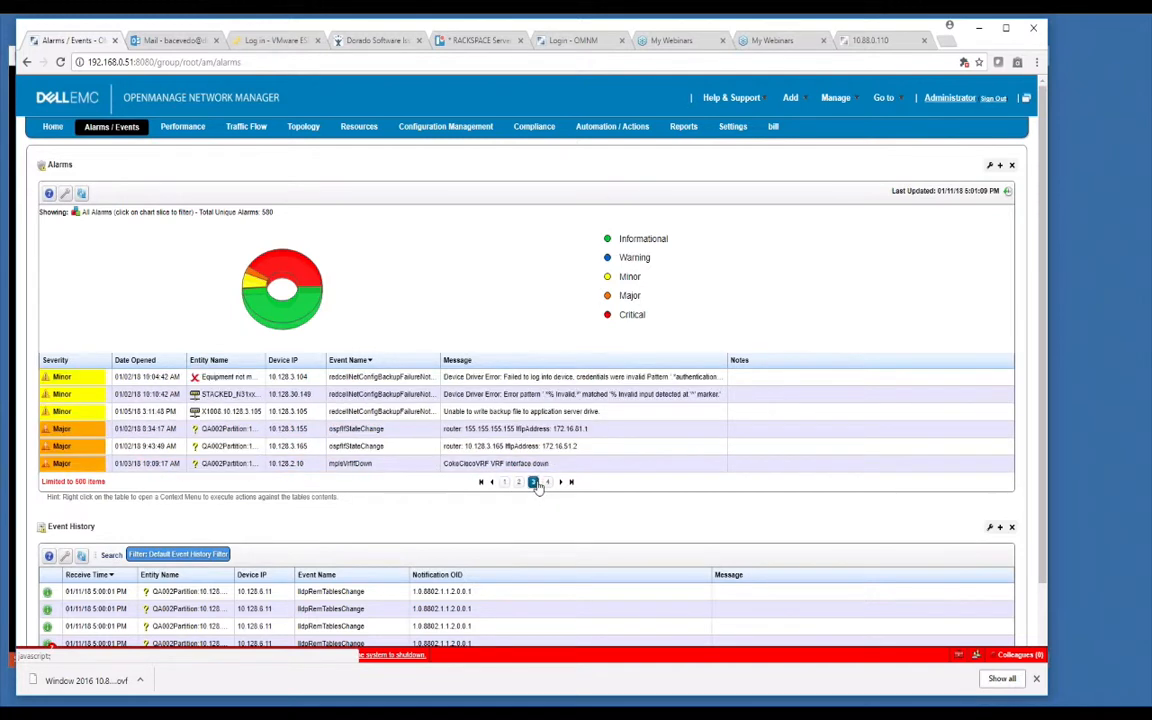
left_click(519, 483)
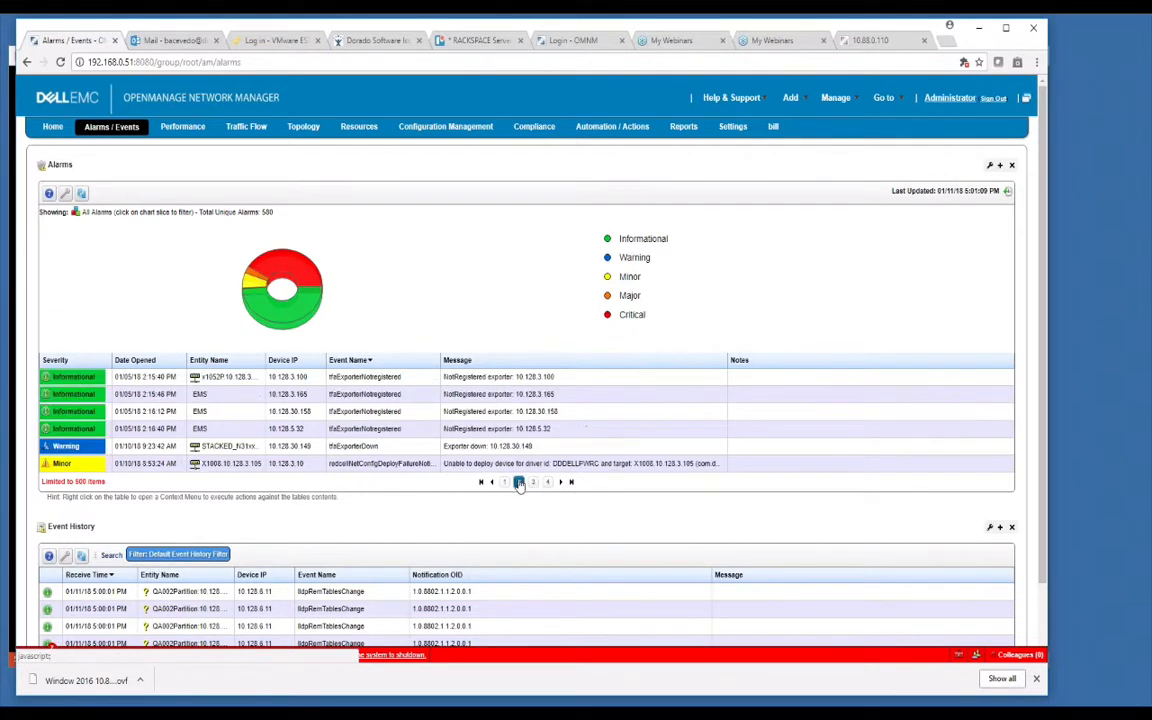
left_click(505, 483)
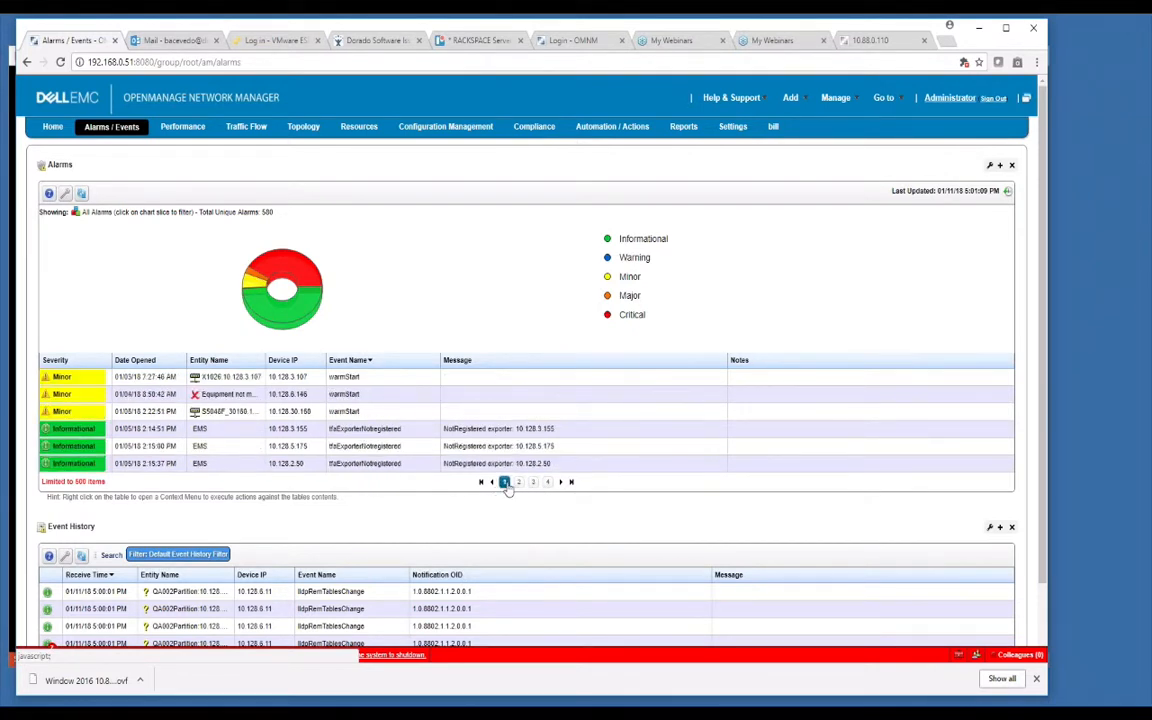
left_click(519, 482)
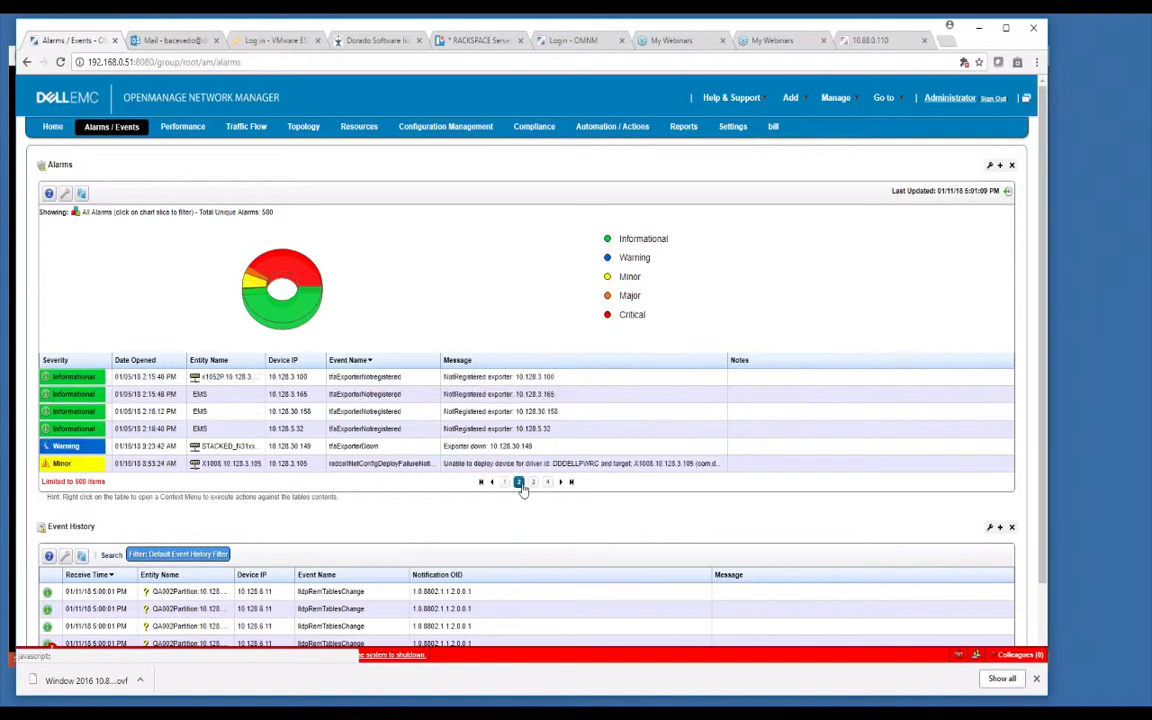
left_click(547, 484)
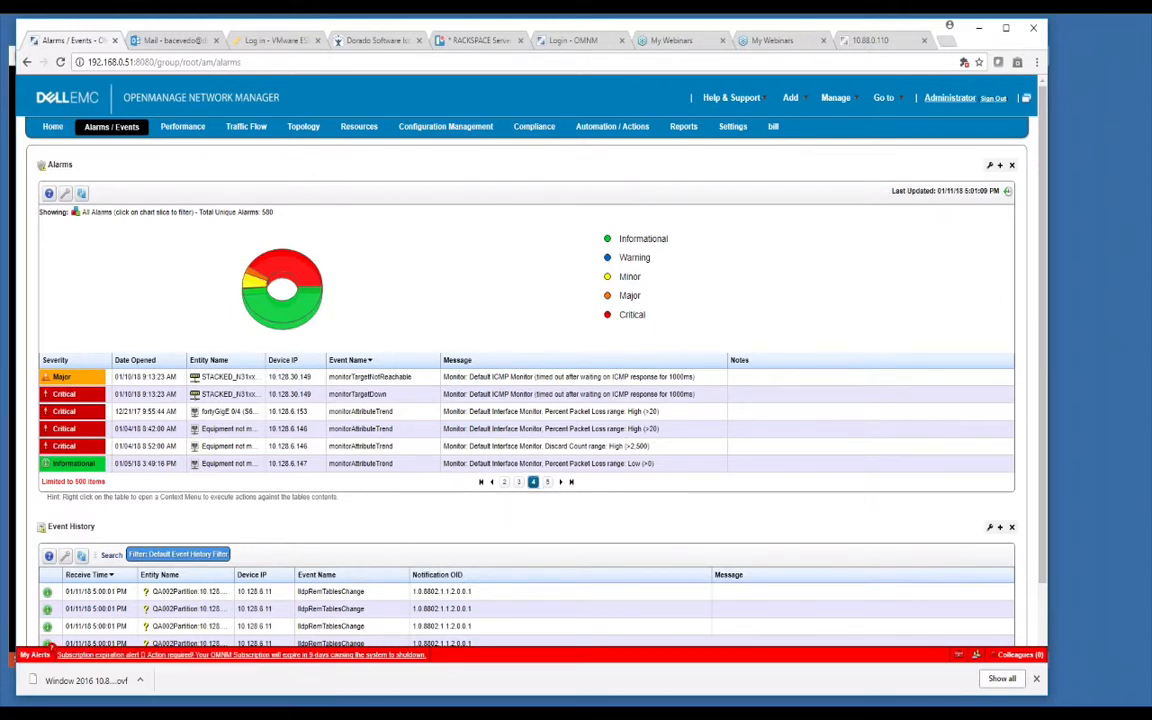
Switch to the PowerPoint slide show and advance to the Thanks for Watching slide
key("alt+Tab")
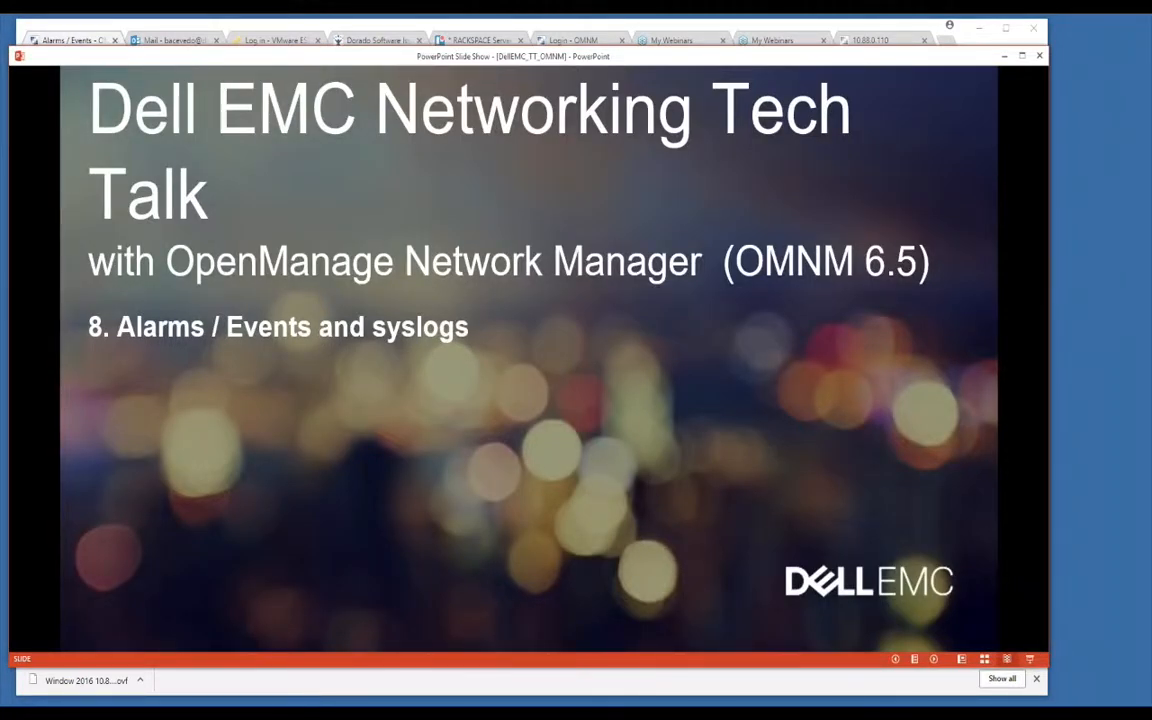
key("Right")
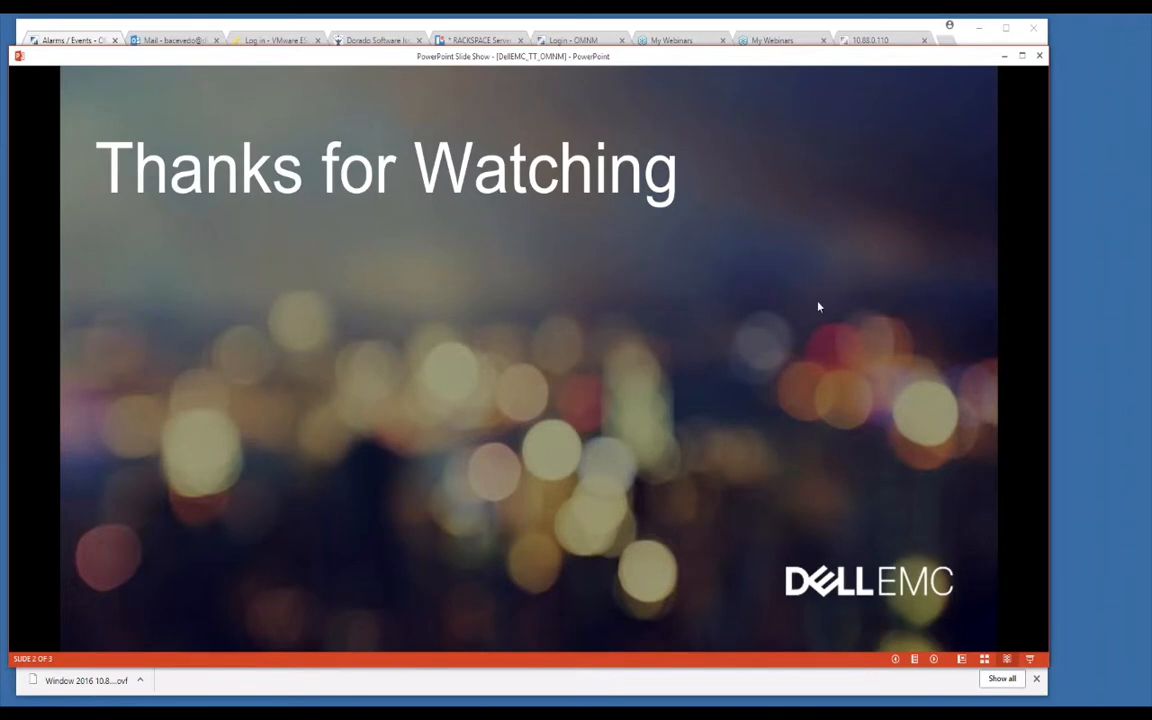